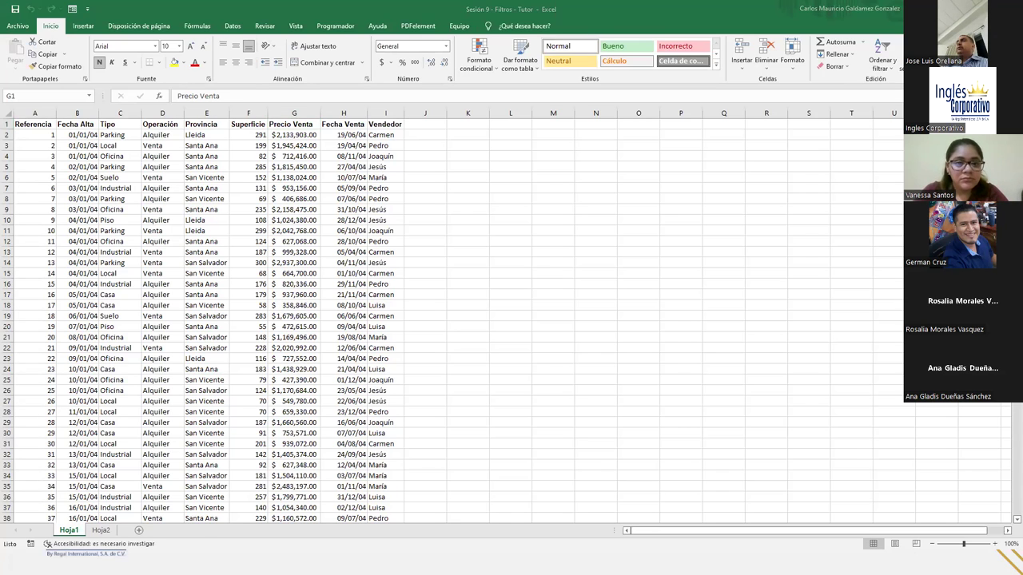
# Autofit the Precio Venta column so that its amounts fit the column width
pyautogui.click(351, 263)
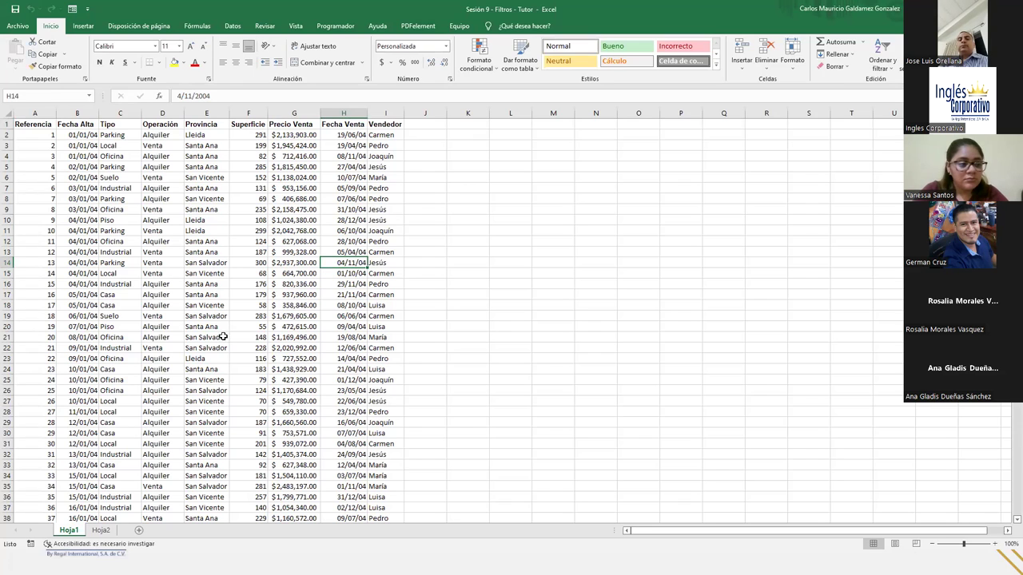
pyautogui.click(119, 220)
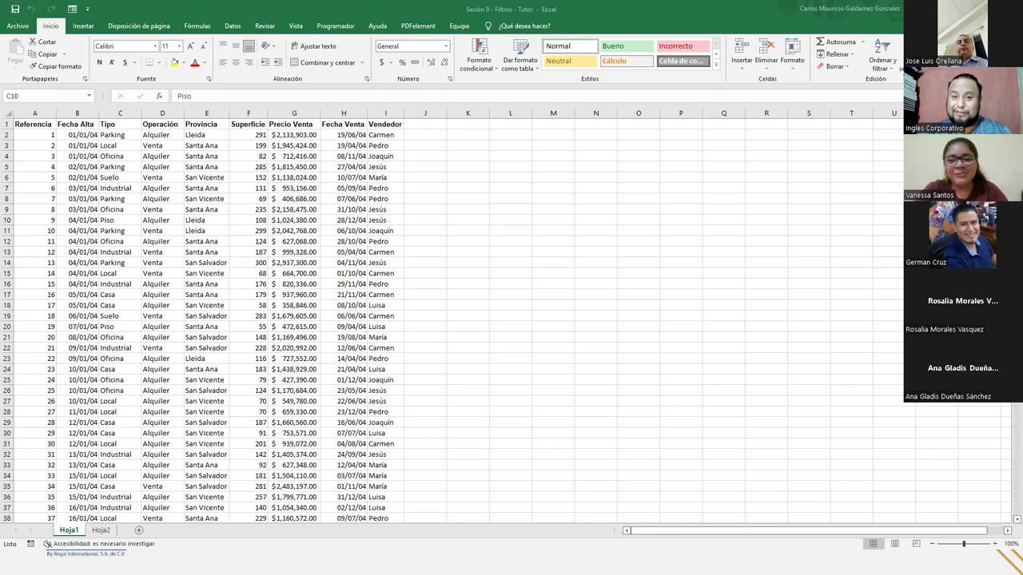
pyautogui.scroll(2, 236, 283)
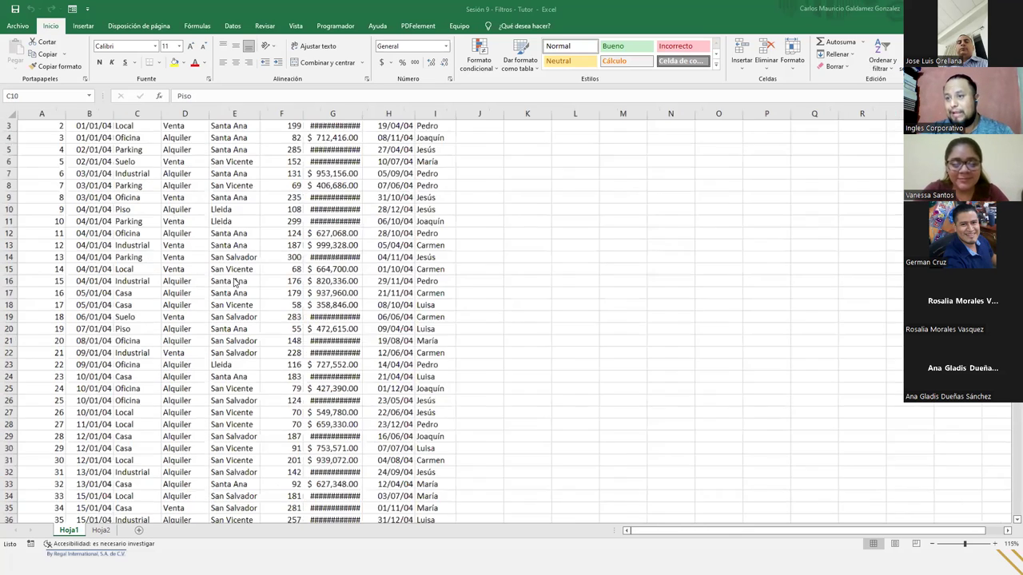
pyautogui.scroll(2, 255, 322)
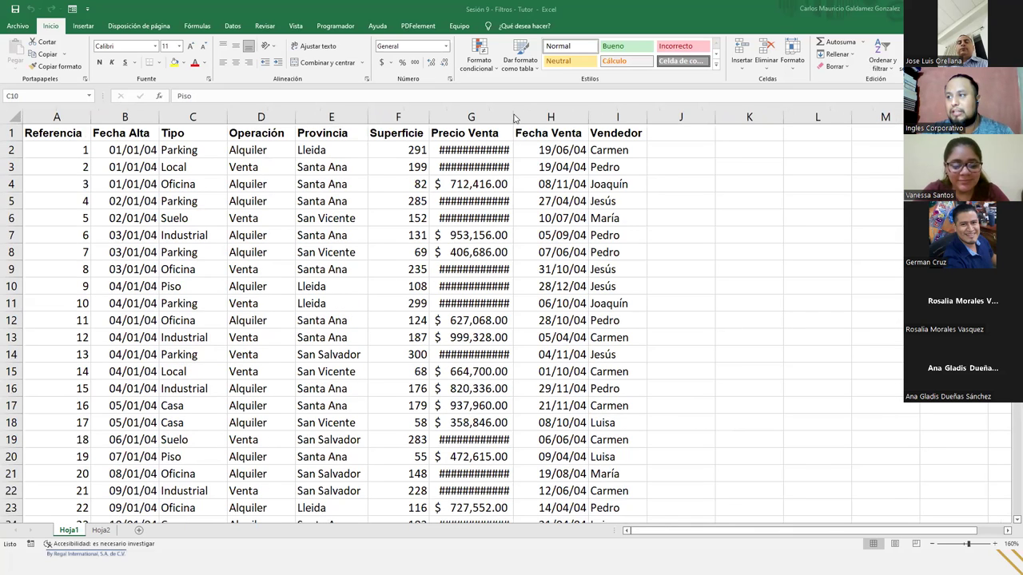
pyautogui.doubleClick(514, 115)
pyautogui.click(258, 295)
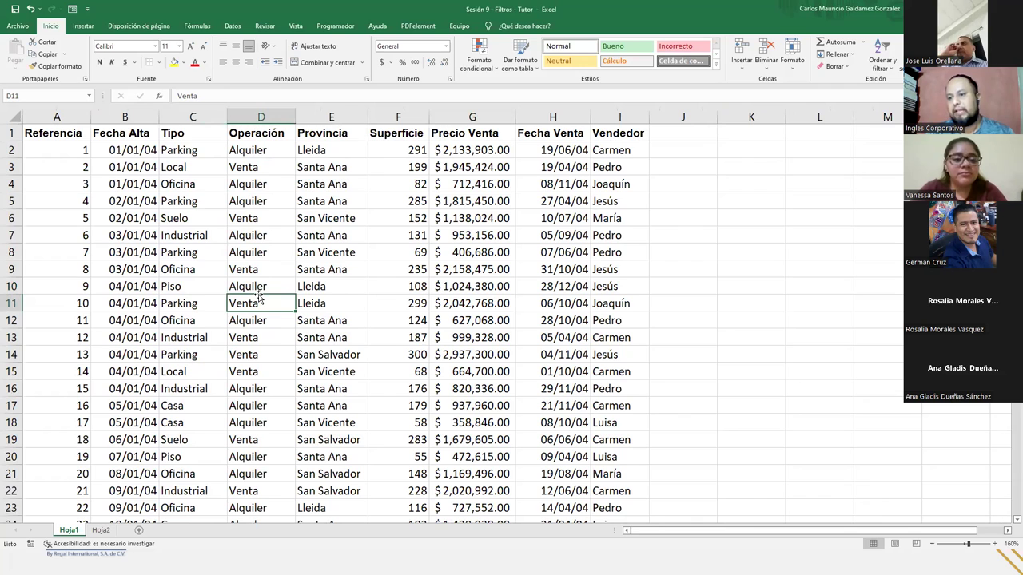
# Examine how far the records extend down the Referencia column, and return to the start of the sheet
pyautogui.click(77, 153)
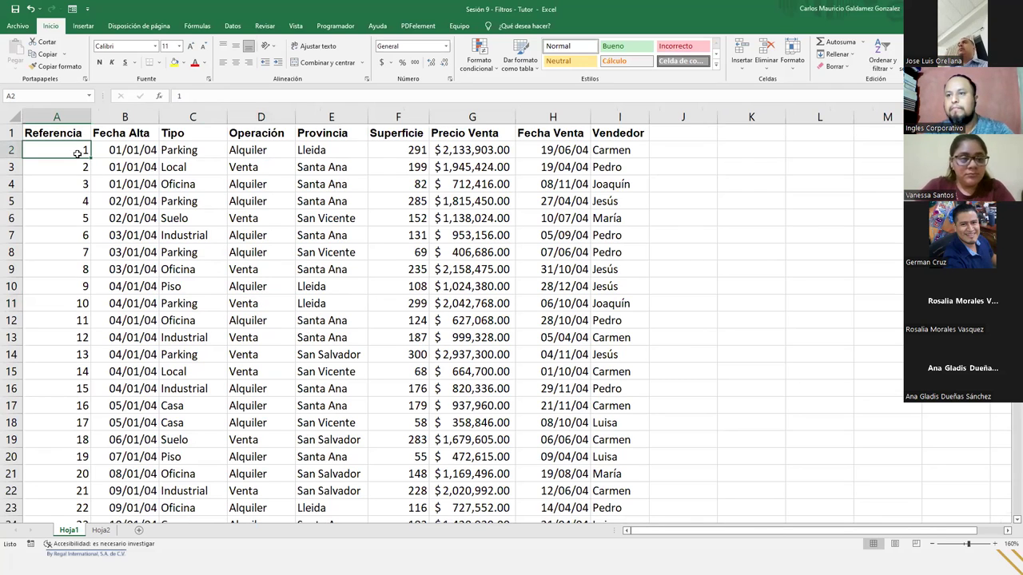
pyautogui.hotkey('ctrl', 'shift', 'Down')
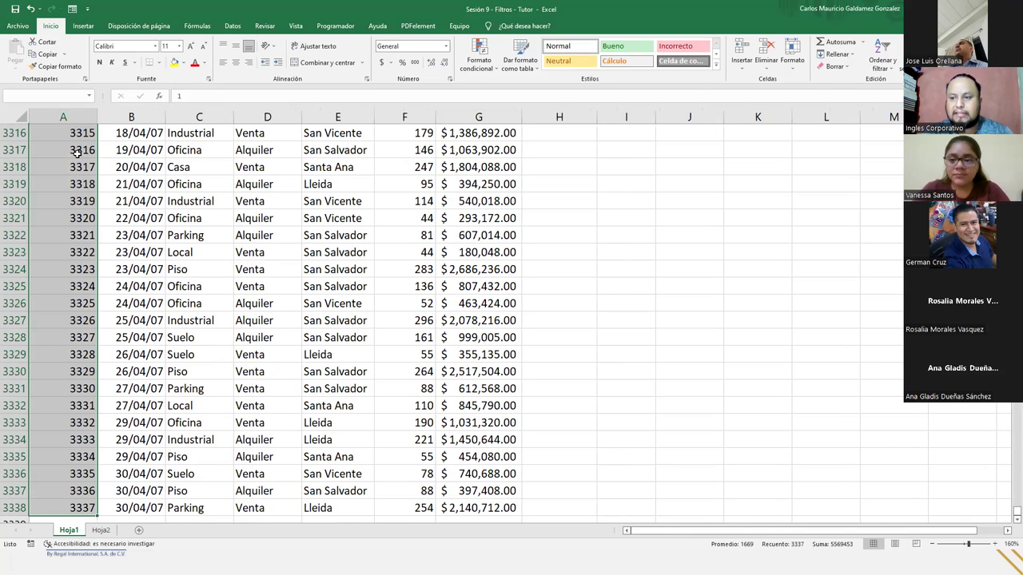
pyautogui.hotkey('ctrl', 'Home')
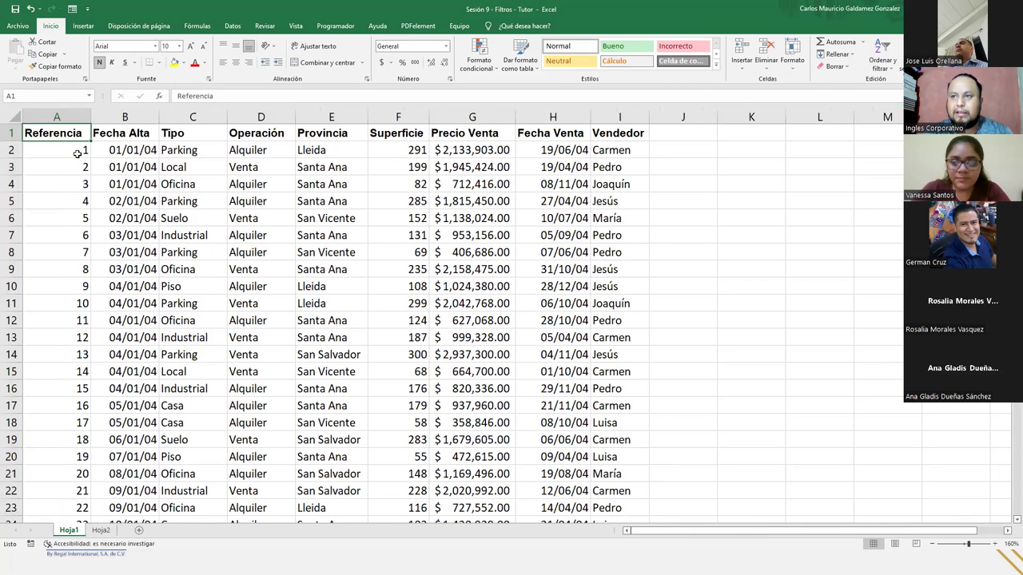
pyautogui.hotkey('ctrl', 'Down')
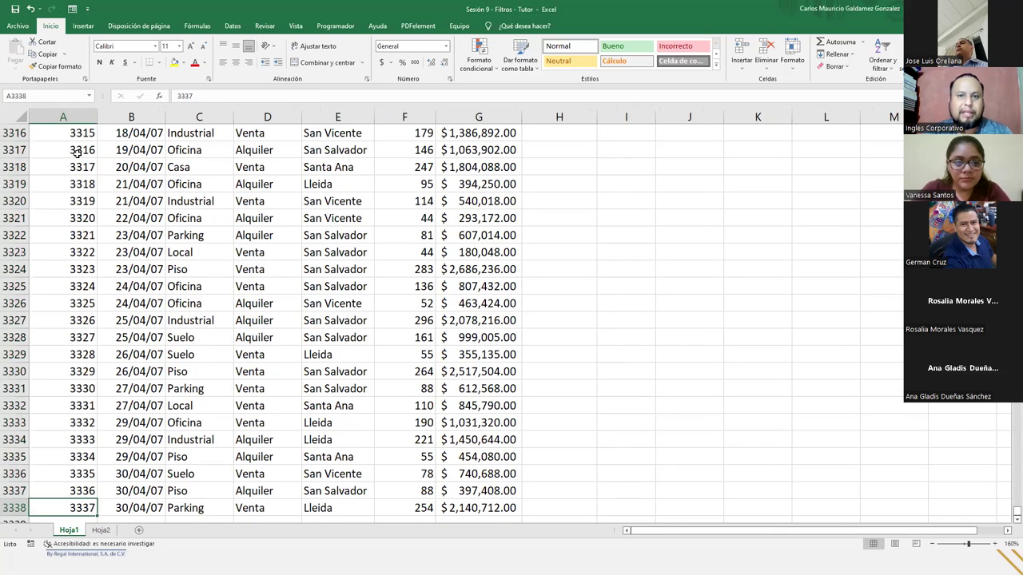
pyautogui.press('Up')
pyautogui.press('Right')
pyautogui.press('Down')
pyautogui.press('Left')
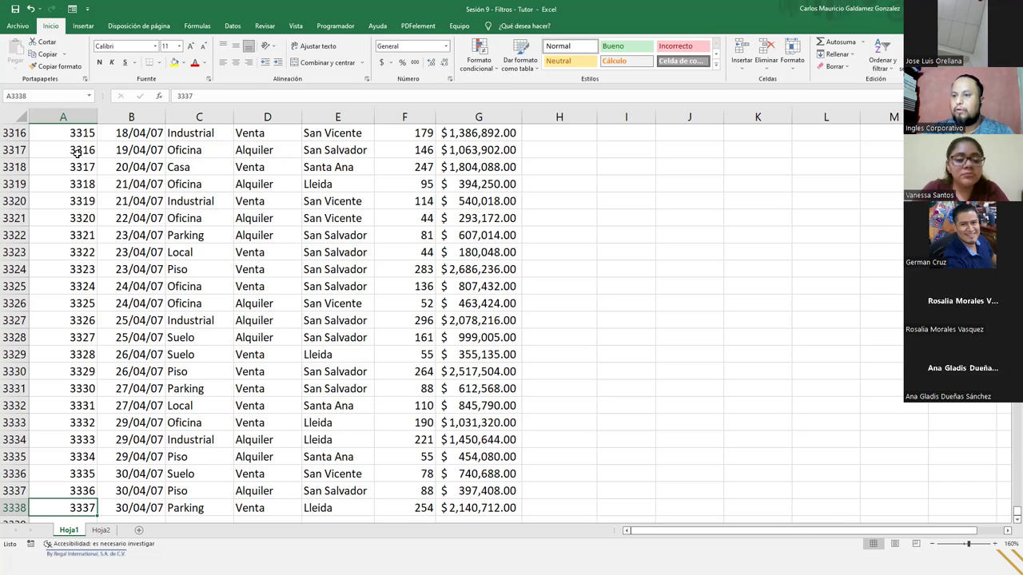
pyautogui.scroll(14, 140, 388)
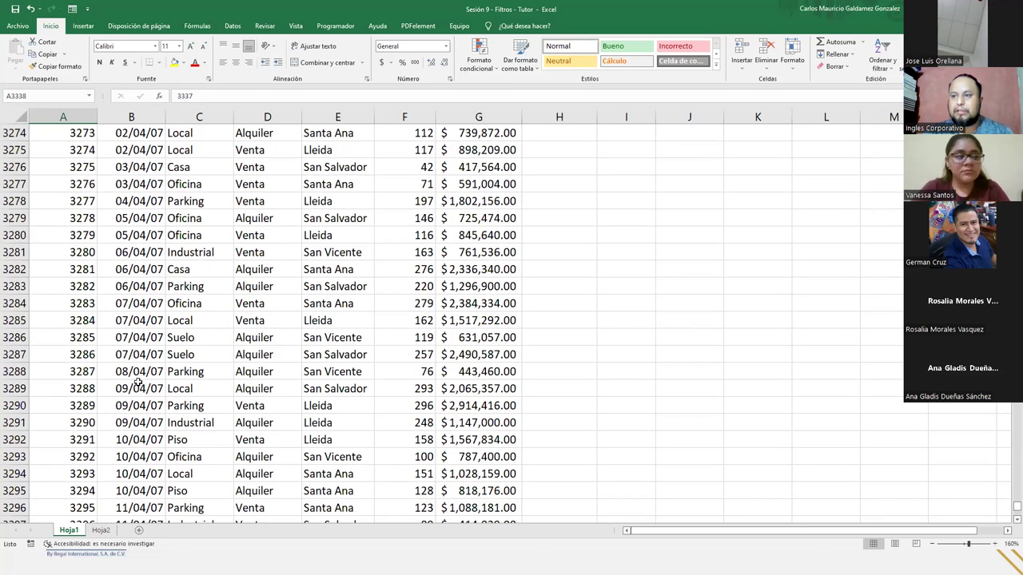
pyautogui.scroll(12, 138, 383)
pyautogui.hotkey('ctrl', 'Home')
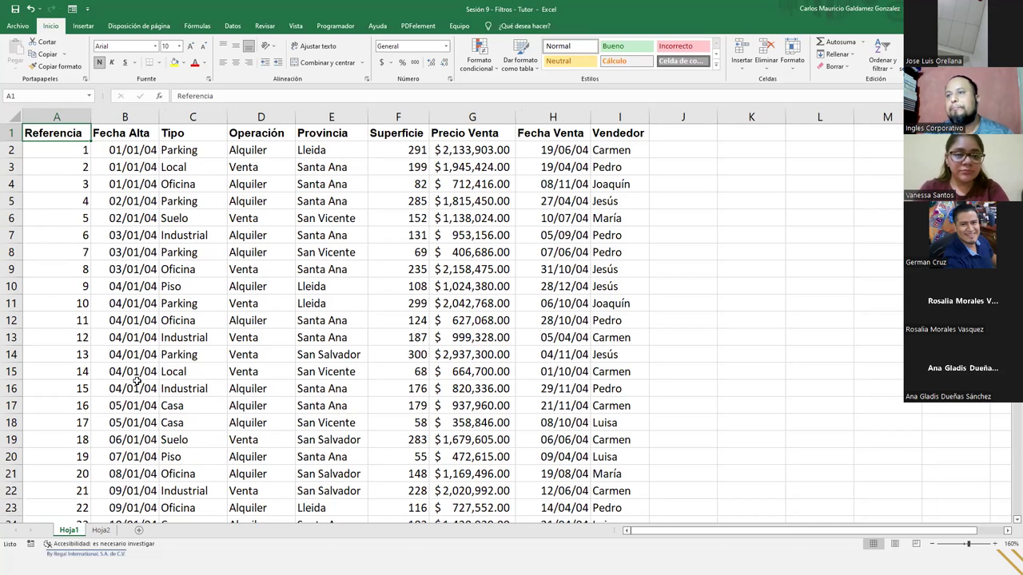
# Examine the first three records from Referencia to Fecha Venta, and compare the first record's Fecha Alta and Fecha Venta
pyautogui.click(342, 241)
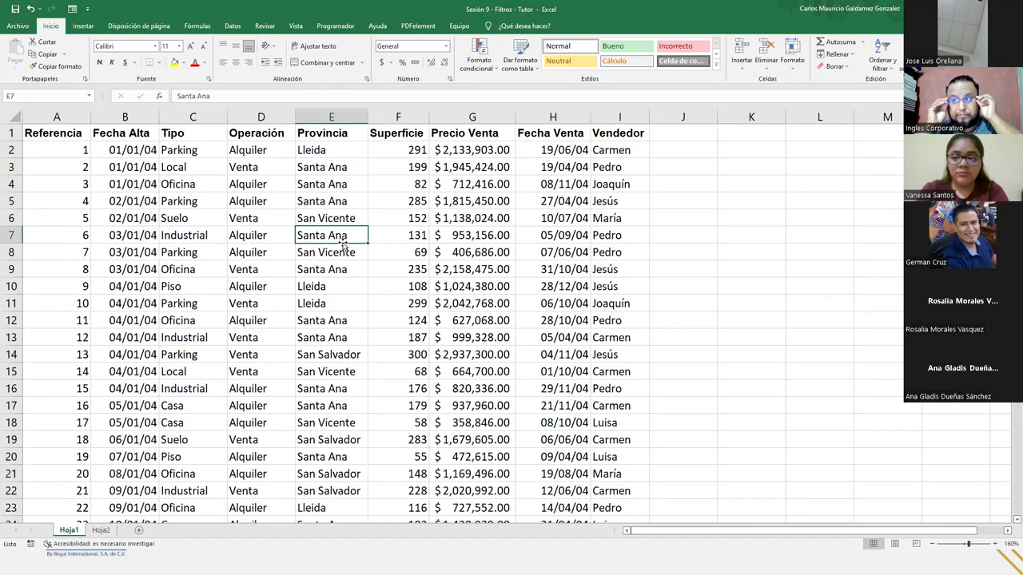
pyautogui.click(35, 150)
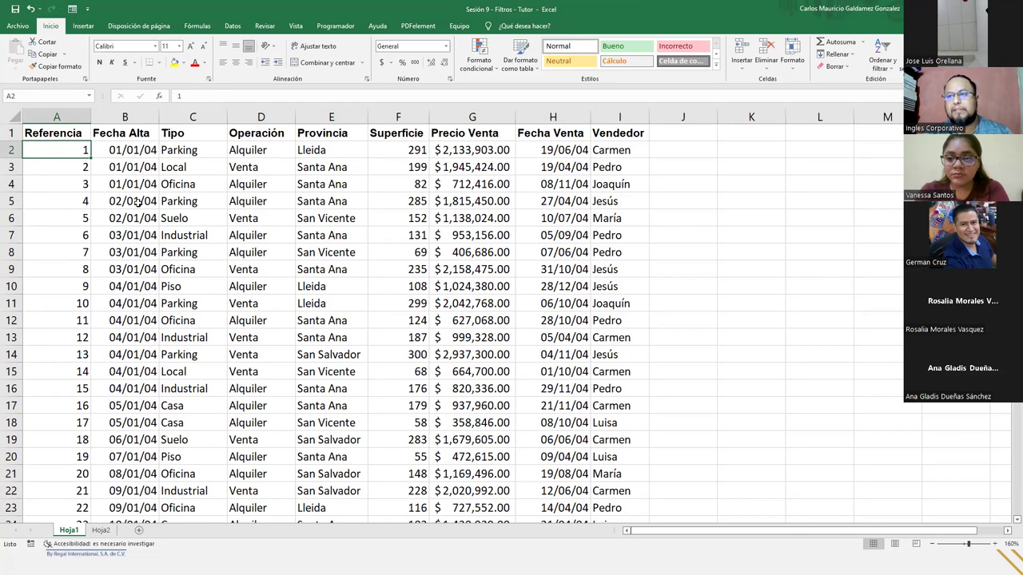
pyautogui.moveTo(84, 152); pyautogui.dragTo(567, 146)
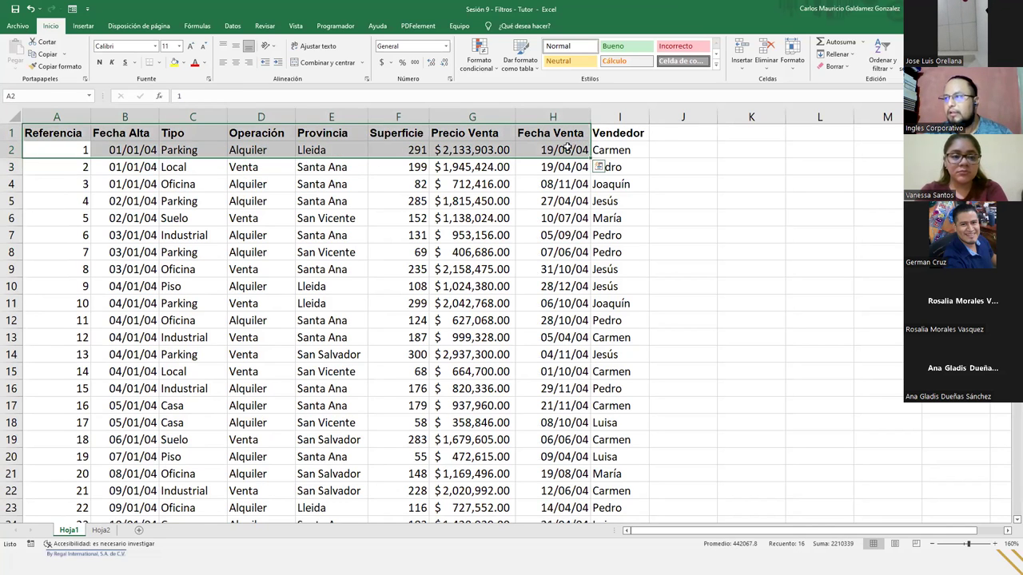
pyautogui.moveTo(42, 164); pyautogui.dragTo(559, 167)
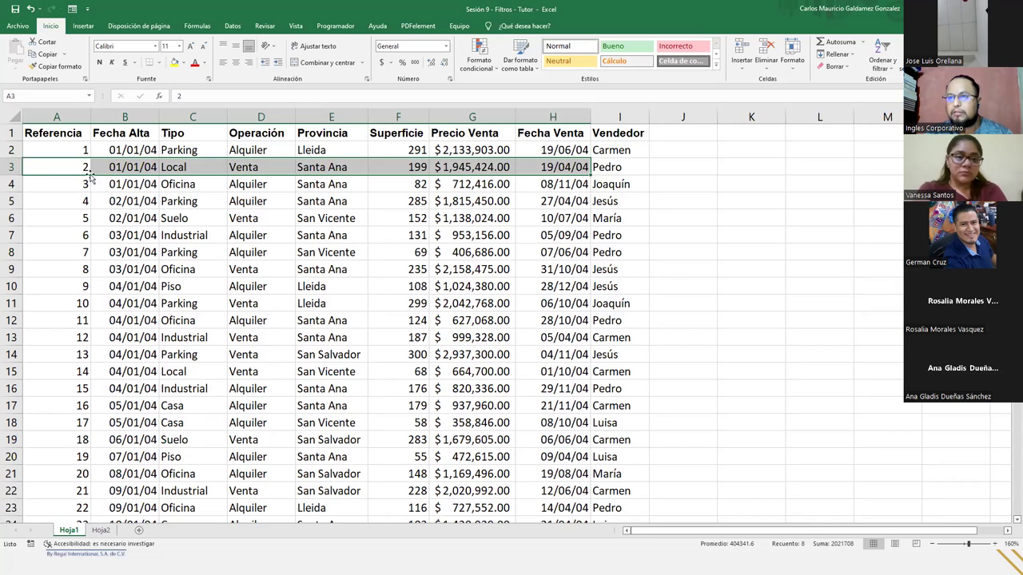
pyautogui.moveTo(61, 188); pyautogui.dragTo(531, 187)
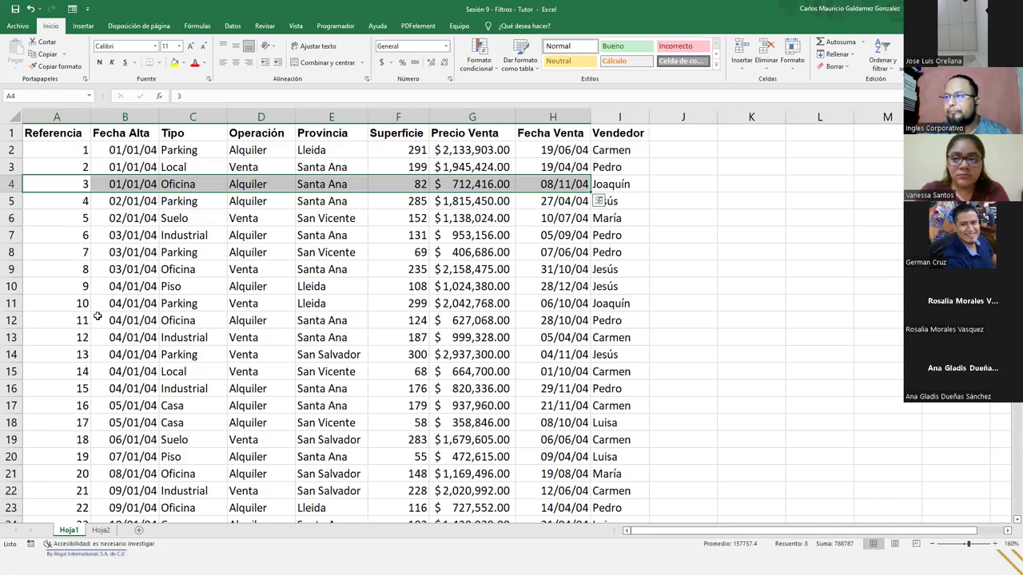
pyautogui.click(124, 153)
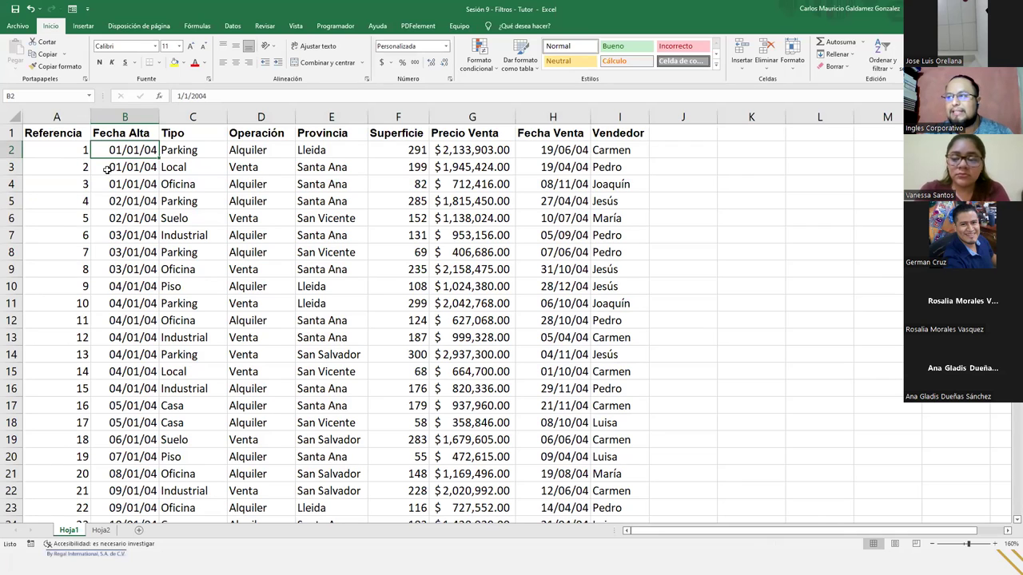
pyautogui.moveTo(534, 152); pyautogui.dragTo(543, 151)
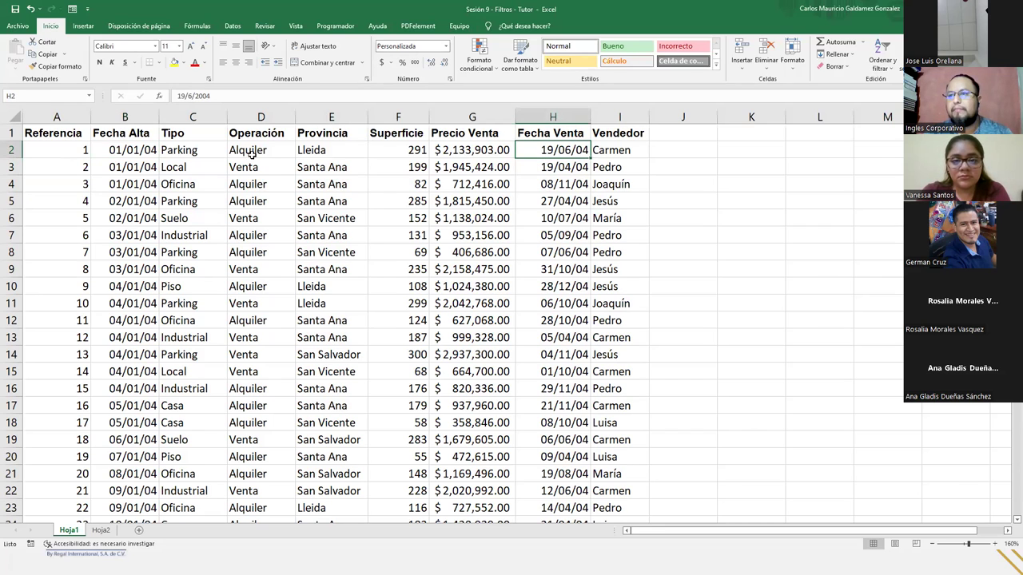
pyautogui.click(113, 151)
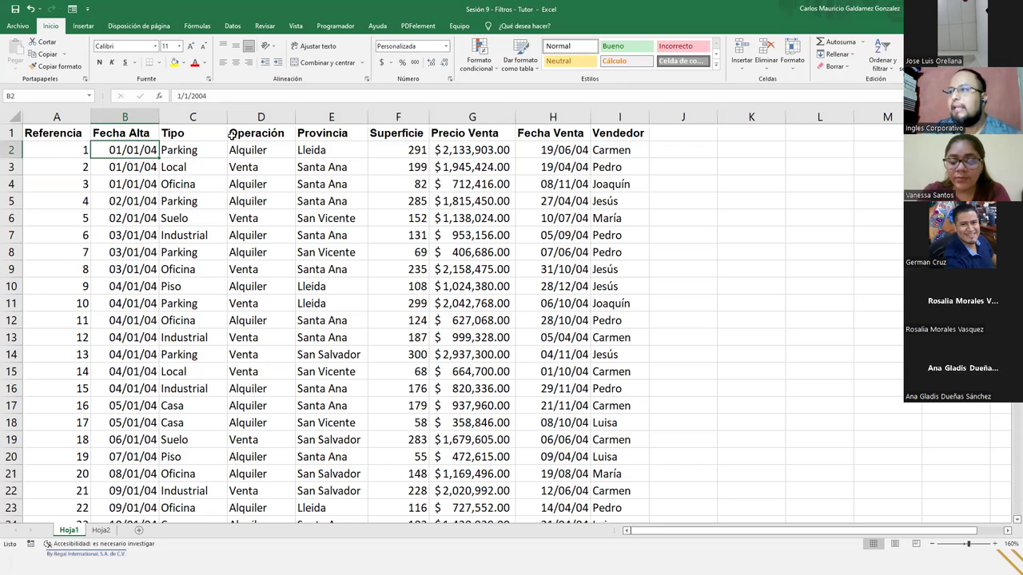
pyautogui.click(551, 155)
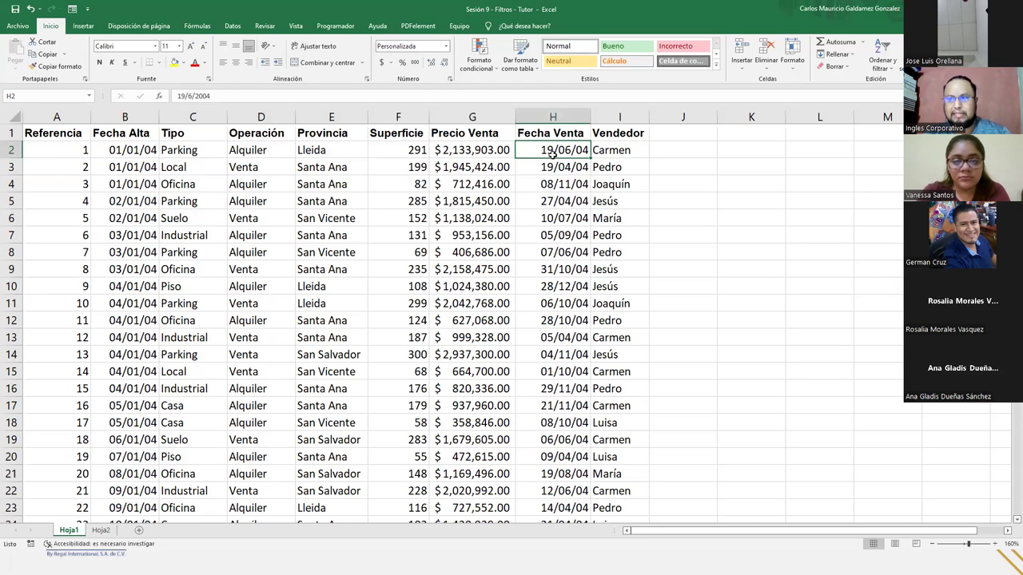
# Examine the Tipo, Operación and Provincia columns, checking the different provinces listed in the records
pyautogui.click(174, 152)
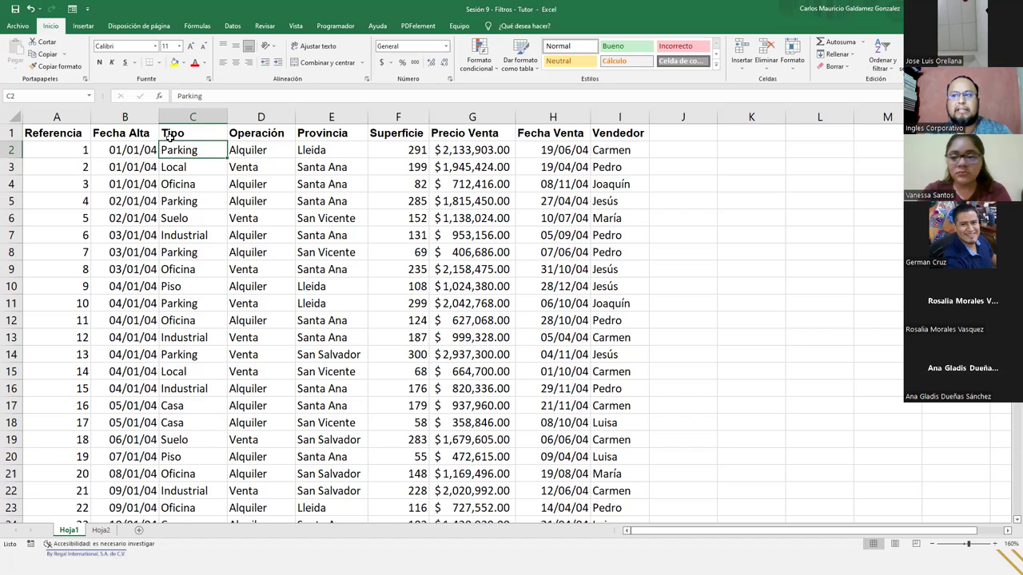
pyautogui.click(170, 136)
pyautogui.click(241, 136)
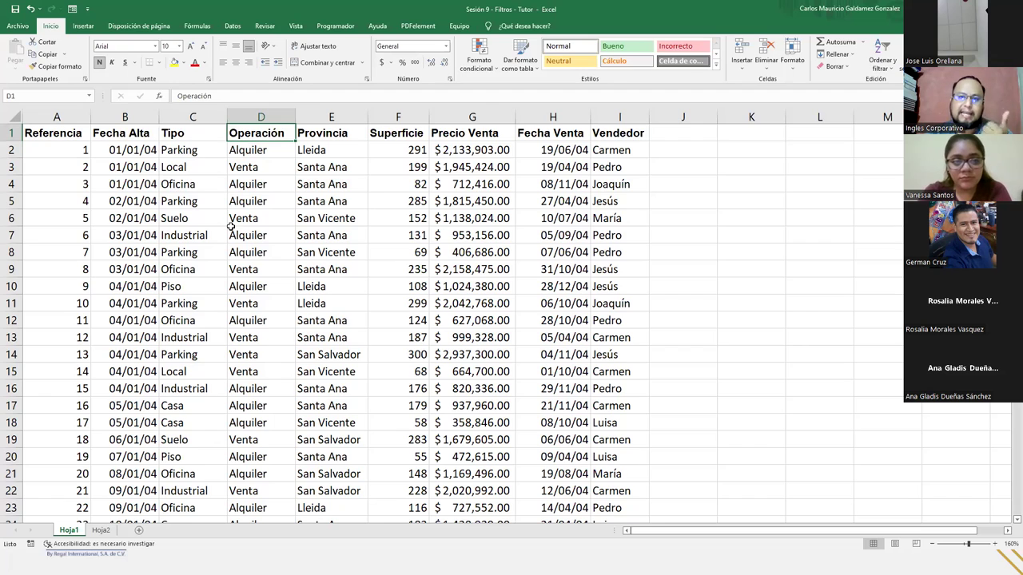
pyautogui.click(322, 134)
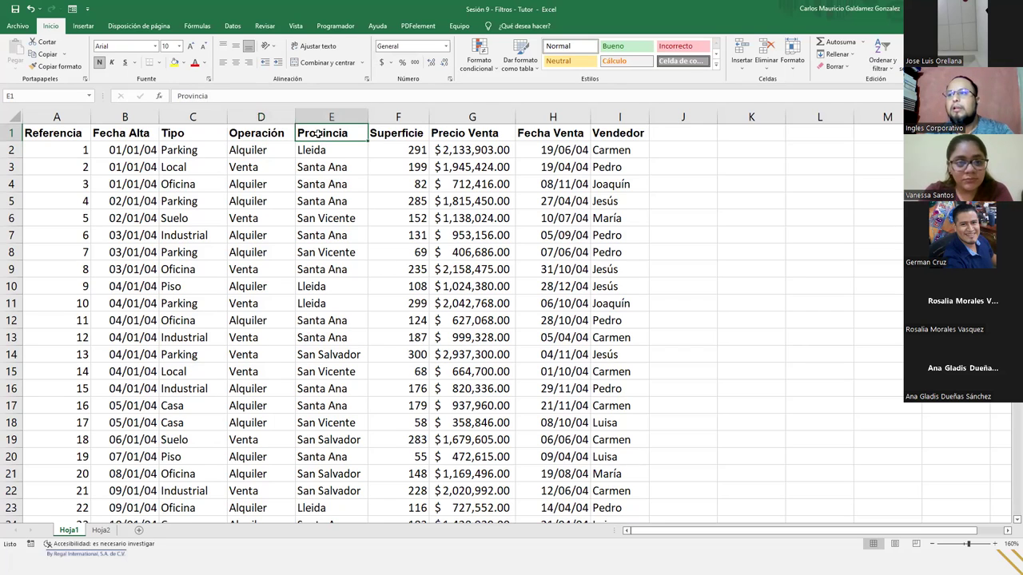
pyautogui.click(348, 166)
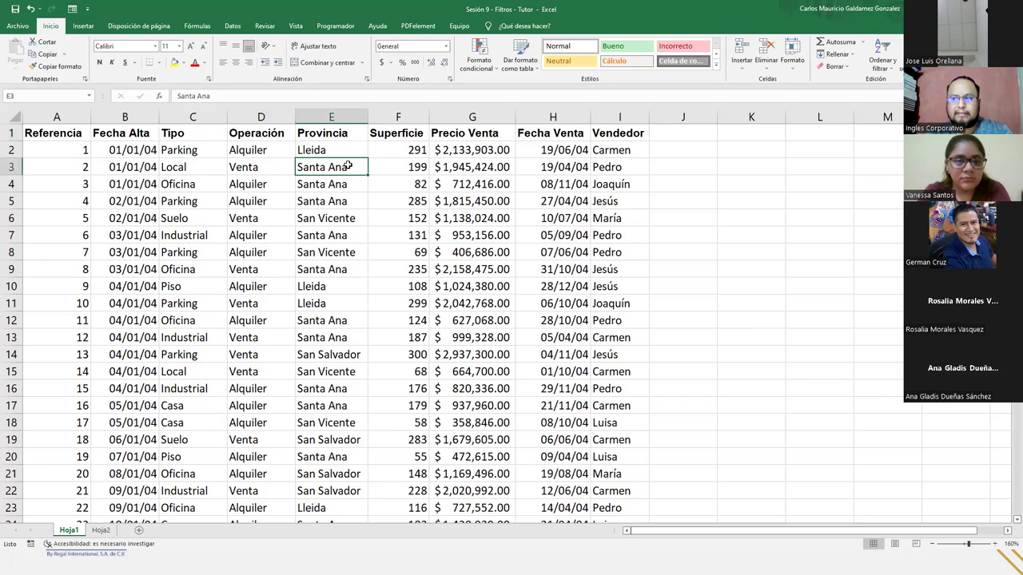
pyautogui.click(356, 219)
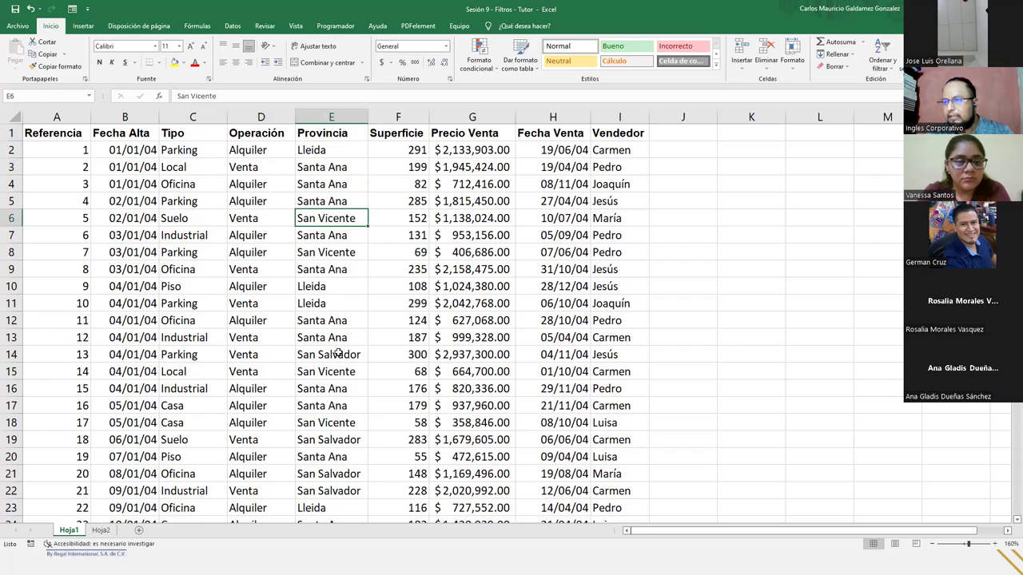
pyautogui.click(318, 359)
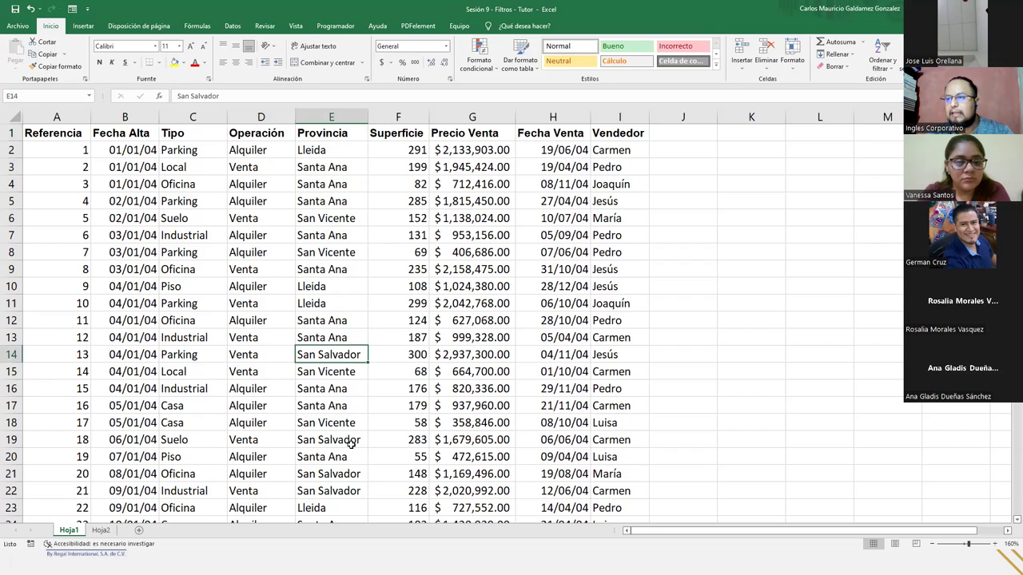
pyautogui.scroll(-2, 349, 446)
pyautogui.scroll(-3, 349, 450)
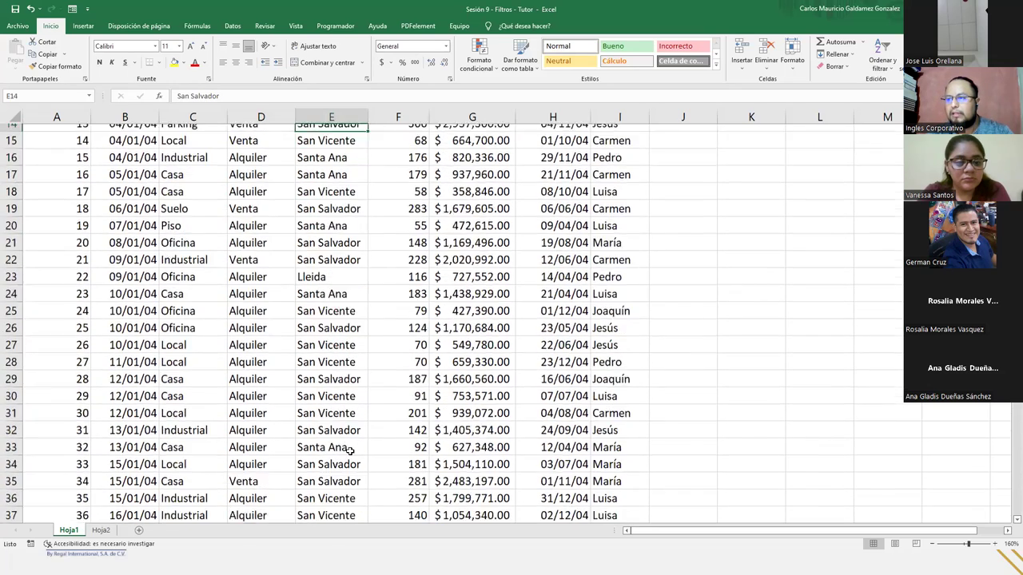
pyautogui.scroll(5, 349, 452)
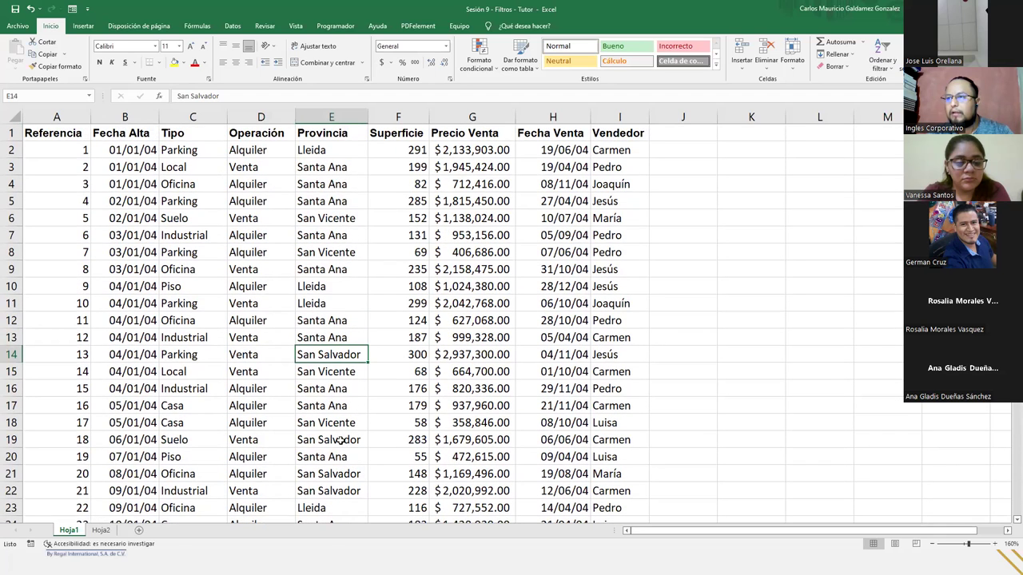
# Review the first record's Superficie, Precio Venta and Vendedor entries, and widen the Vendedor column slightly
pyautogui.click(382, 136)
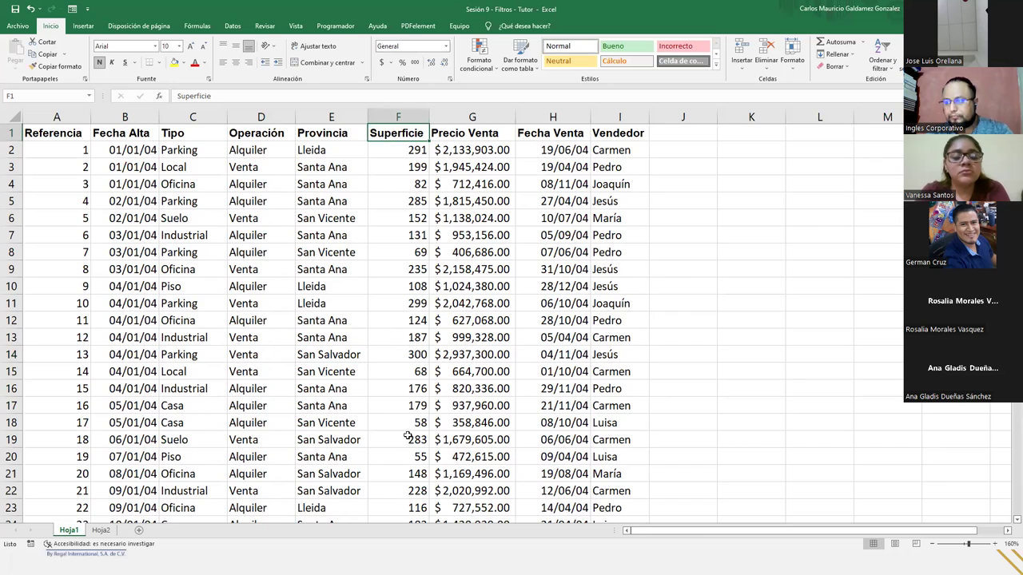
pyautogui.click(395, 152)
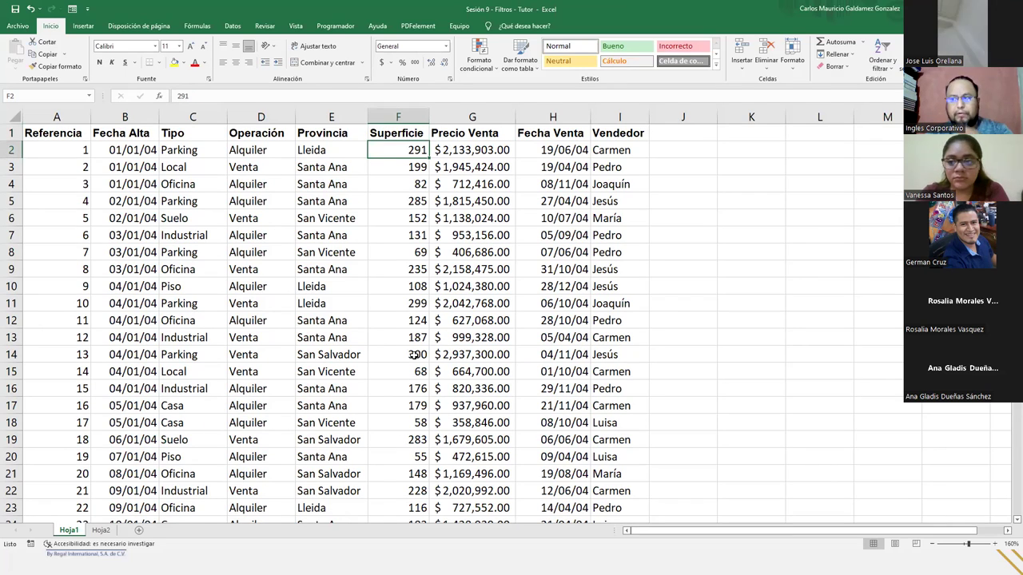
pyautogui.click(459, 149)
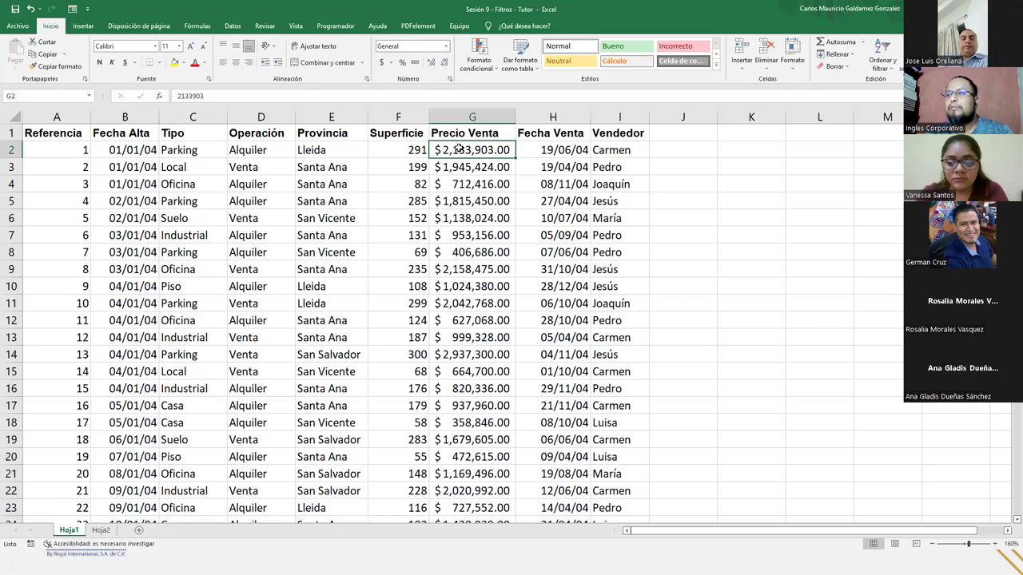
pyautogui.click(395, 150)
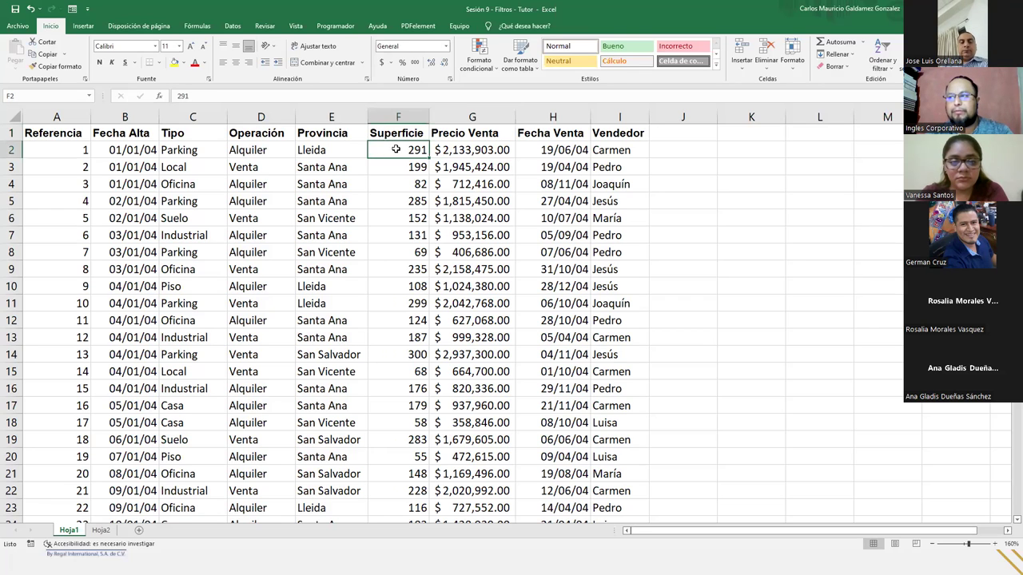
pyautogui.click(609, 153)
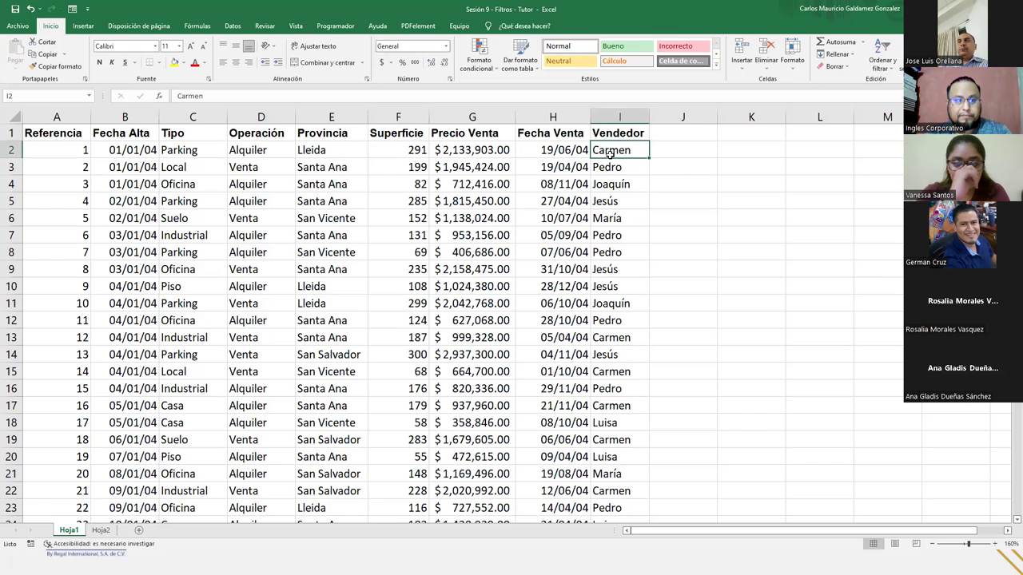
pyautogui.moveTo(649, 119); pyautogui.dragTo(660, 128)
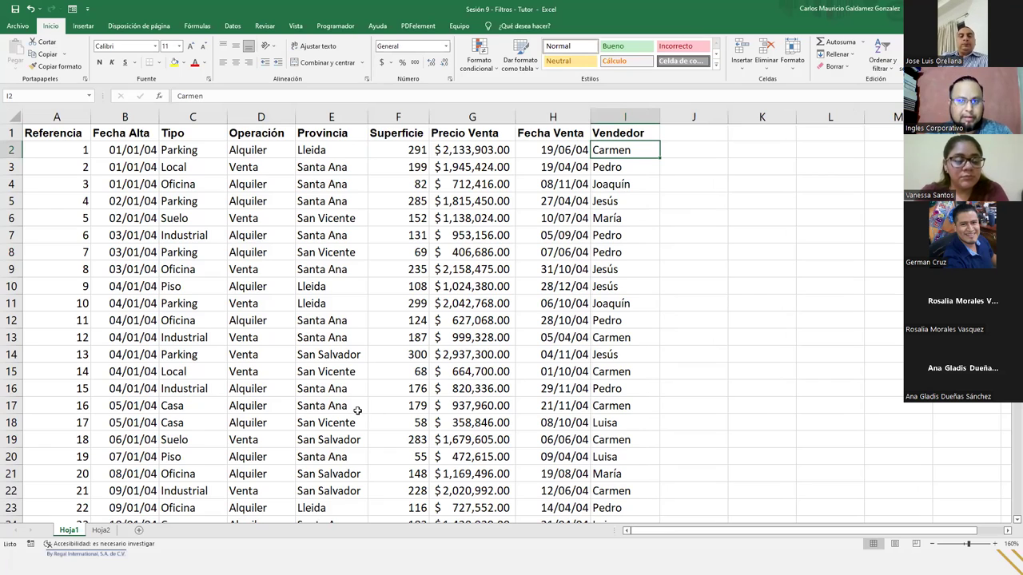
pyautogui.click(279, 366)
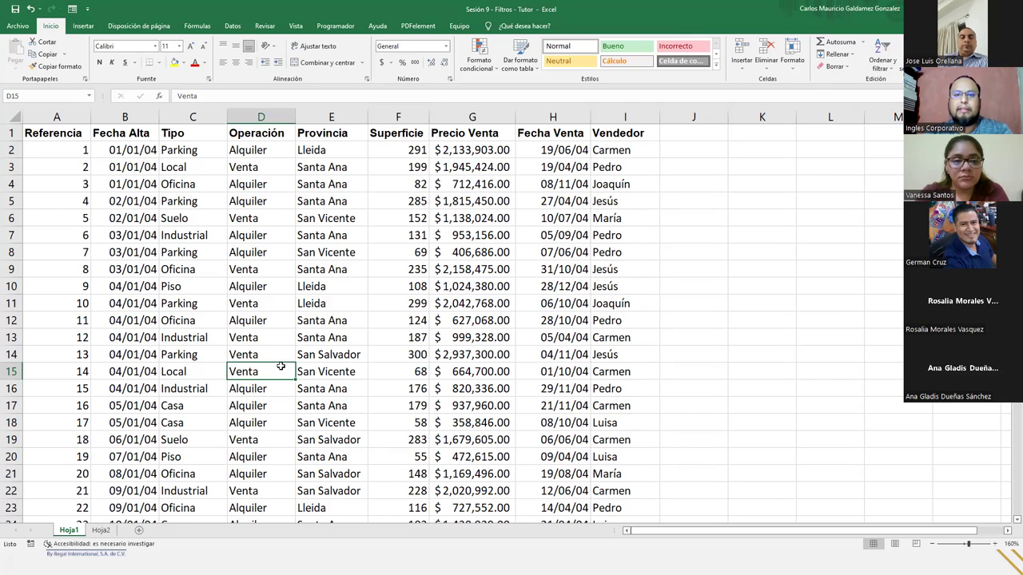
pyautogui.click(182, 137)
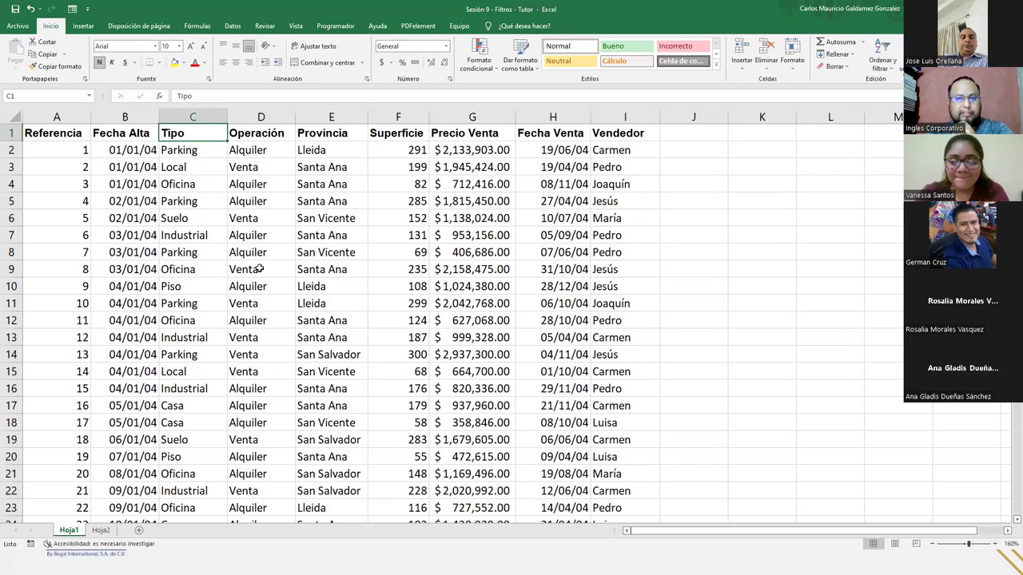
pyautogui.click(130, 158)
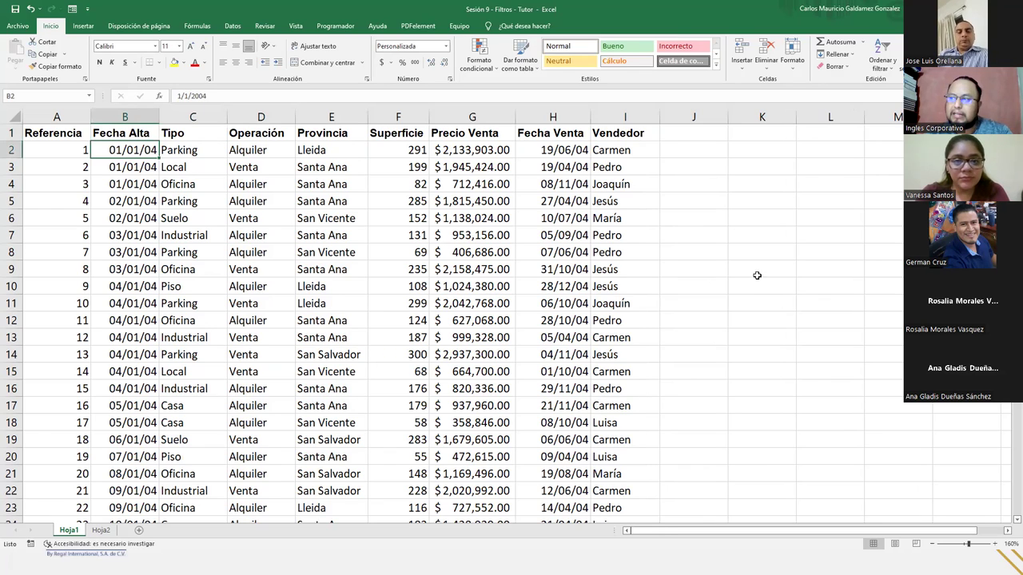
pyautogui.click(253, 248)
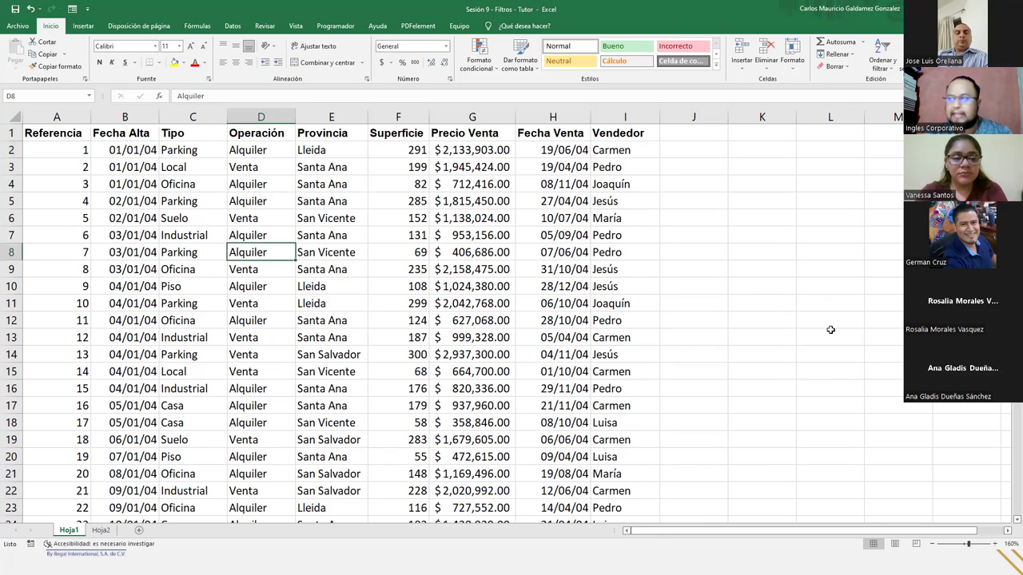
# Try to apply the Filter command from empty cell K10 outside the data table, and dismiss the resulting message
pyautogui.click(785, 278)
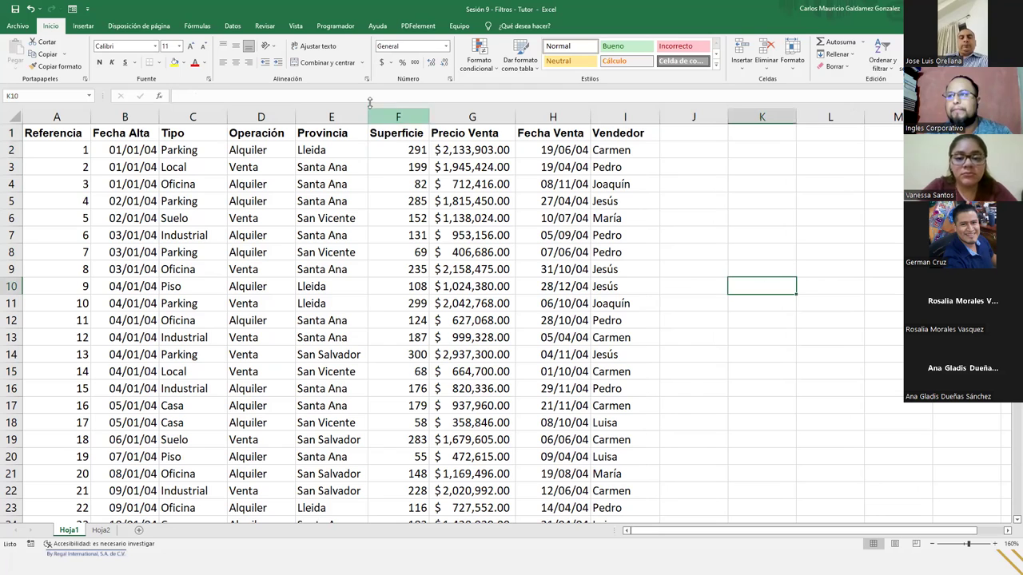
pyautogui.click(231, 26)
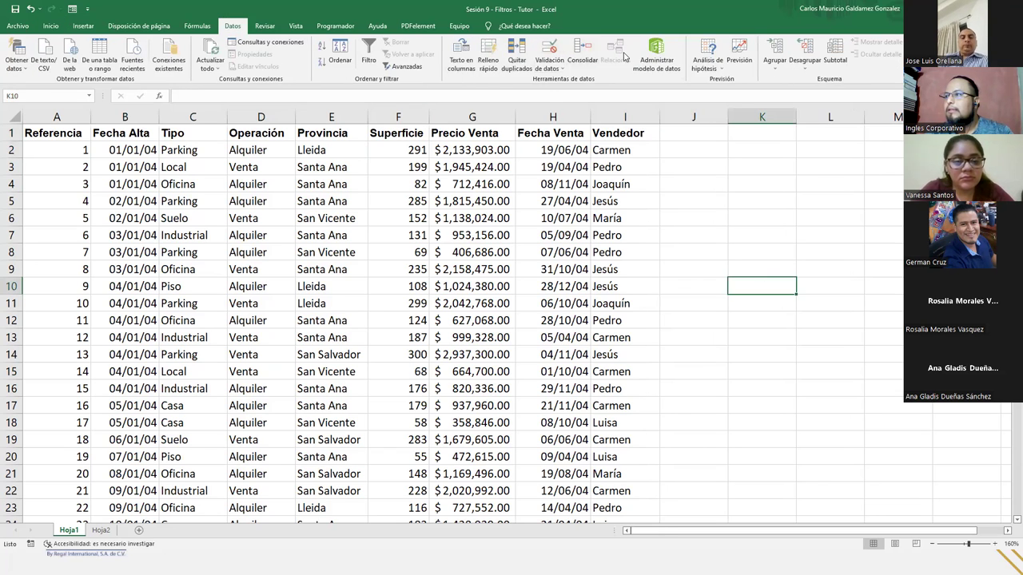
pyautogui.click(371, 58)
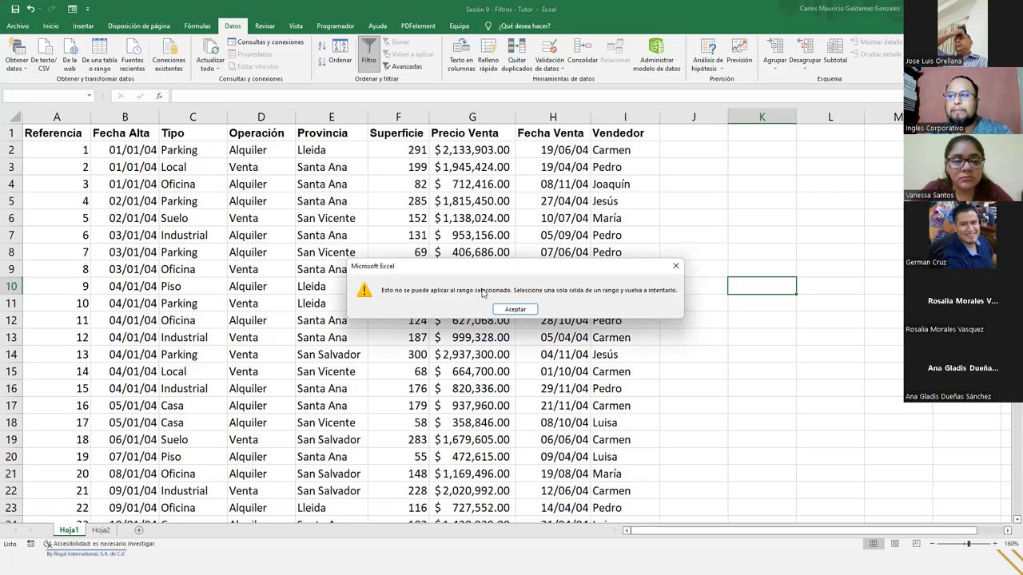
pyautogui.click(516, 310)
# Toggle the table's header filters on and off twice from the Operación cell of record 7
pyautogui.click(267, 252)
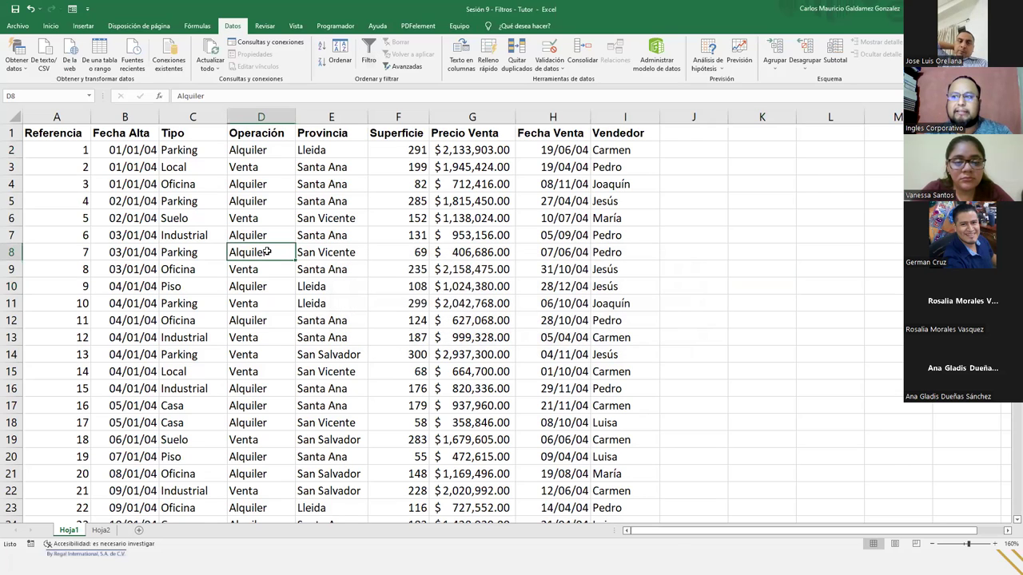
pyautogui.click(362, 38)
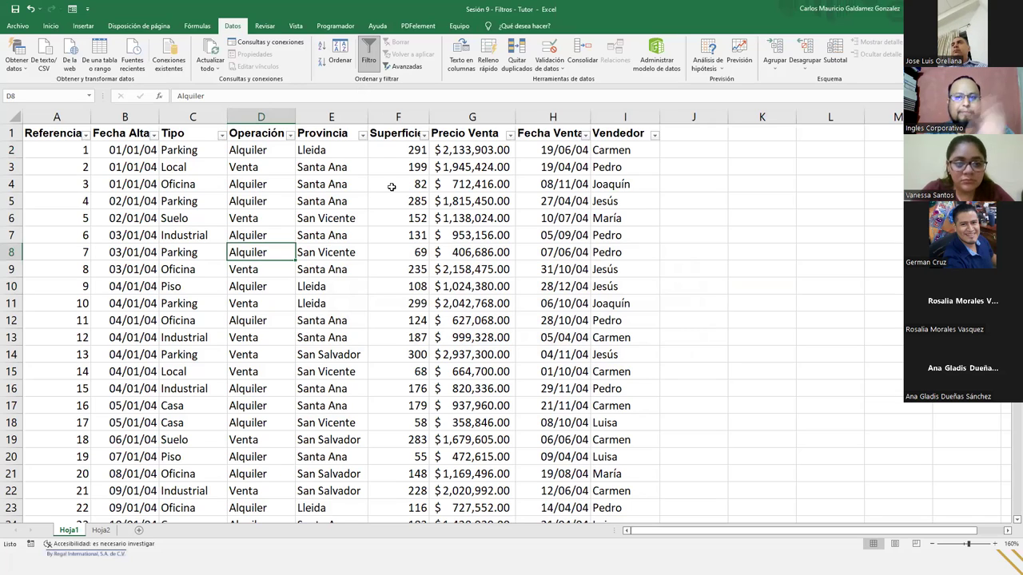
pyautogui.click(362, 58)
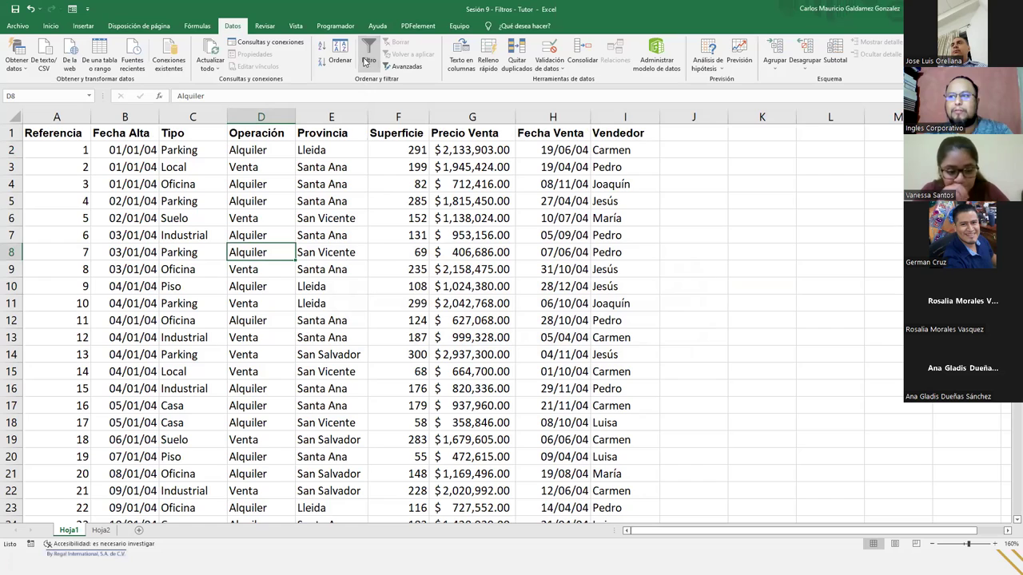
pyautogui.click(369, 60)
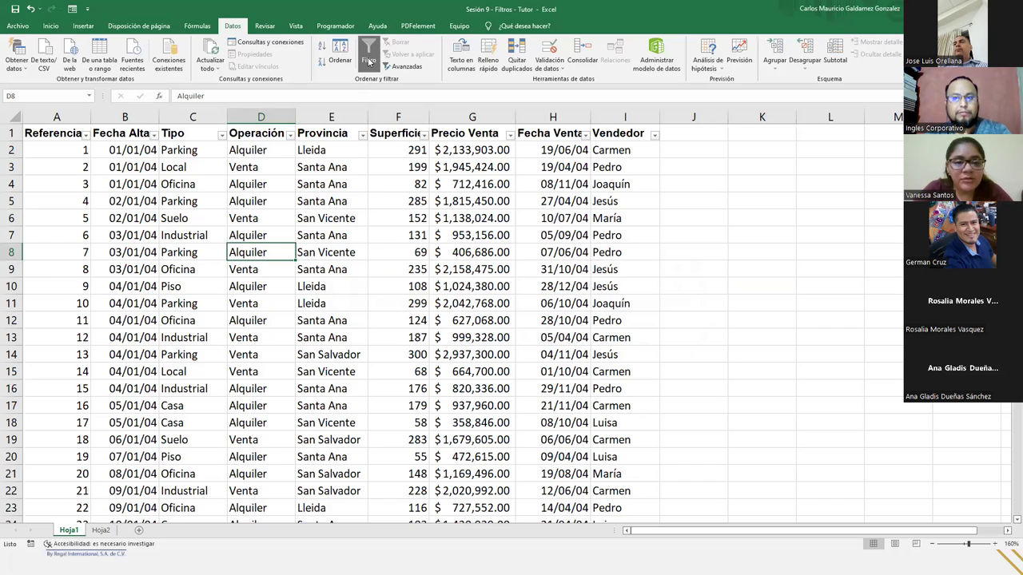
pyautogui.click(367, 57)
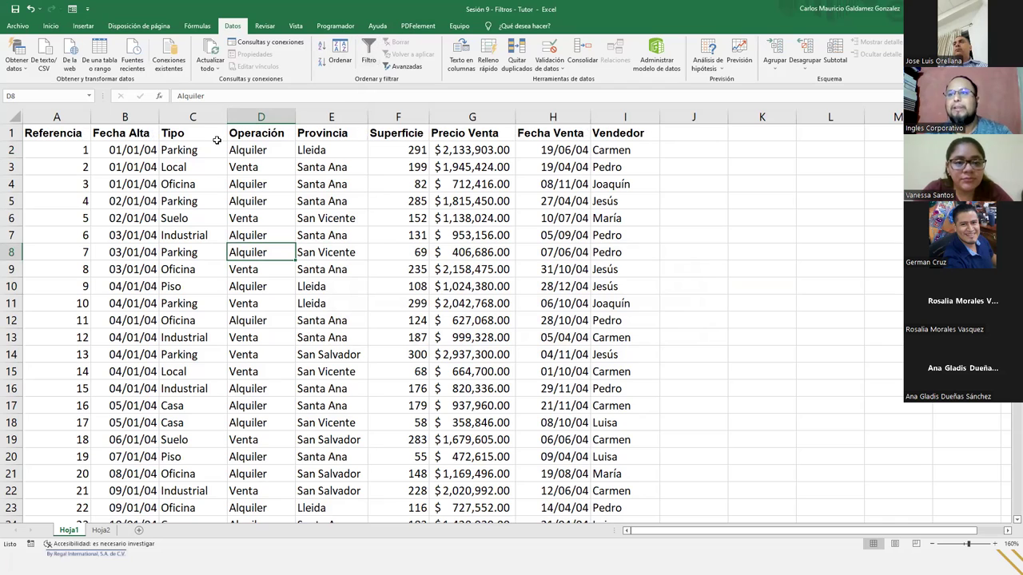
# Turn the header filters on and back off from the Tipo cell of record 9, using the sort-and-filter editing options
pyautogui.click(51, 25)
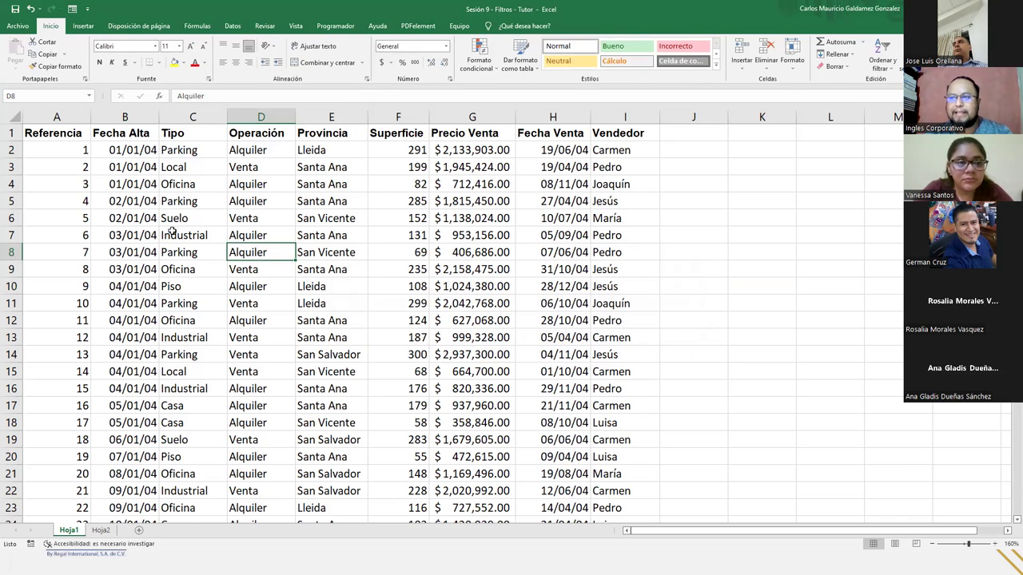
pyautogui.click(175, 287)
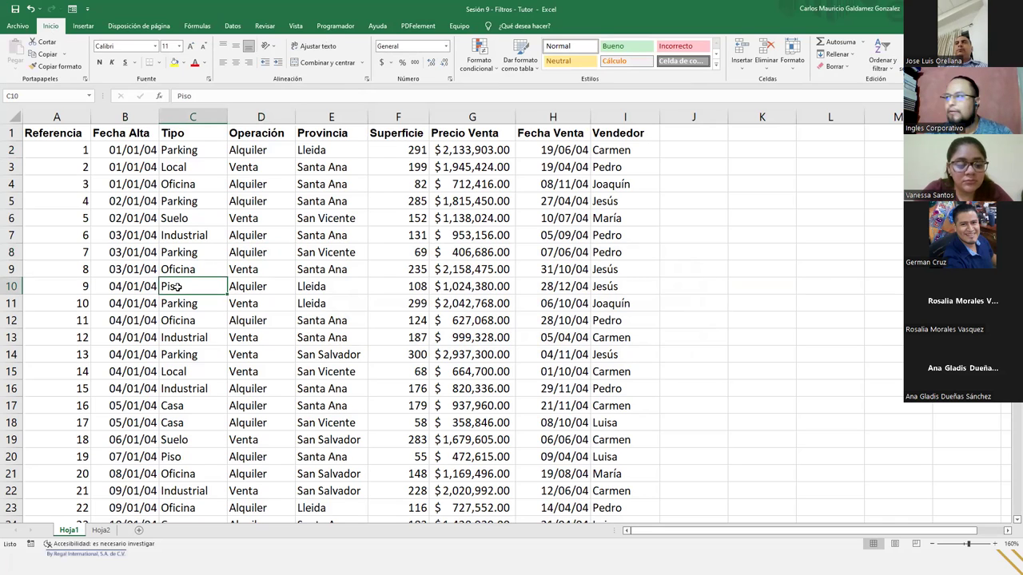
pyautogui.click(882, 66)
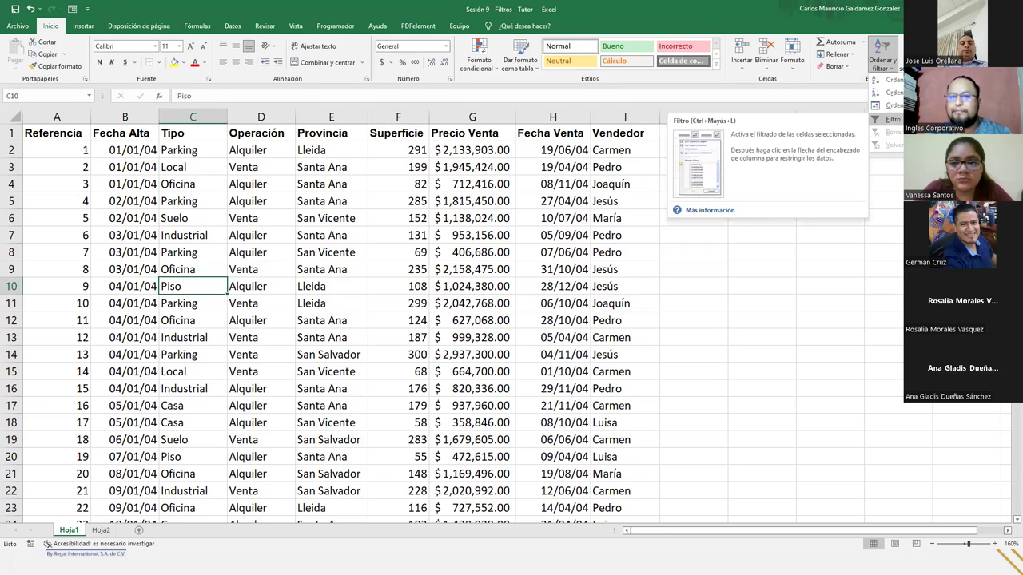
pyautogui.click(889, 119)
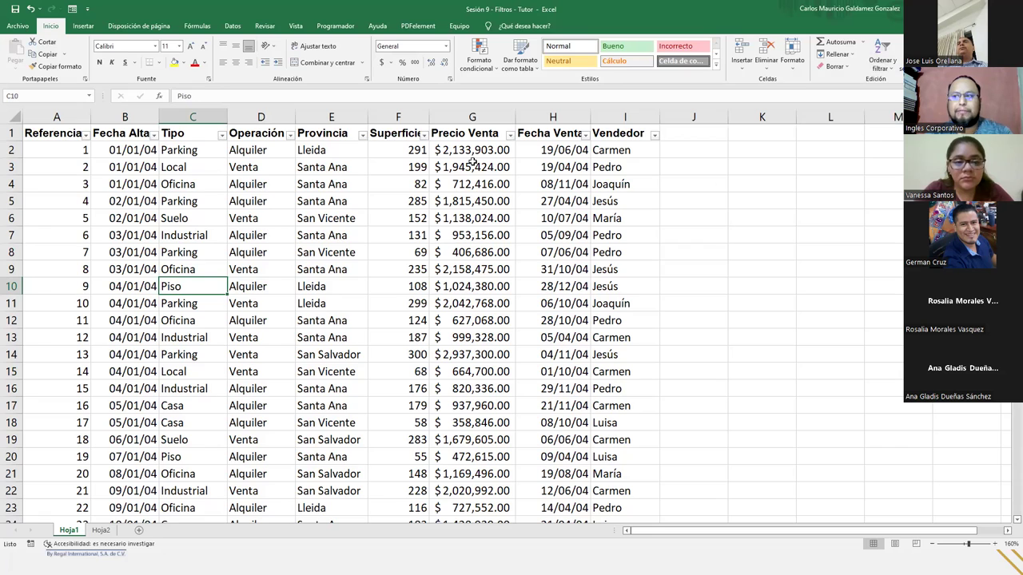
pyautogui.click(884, 64)
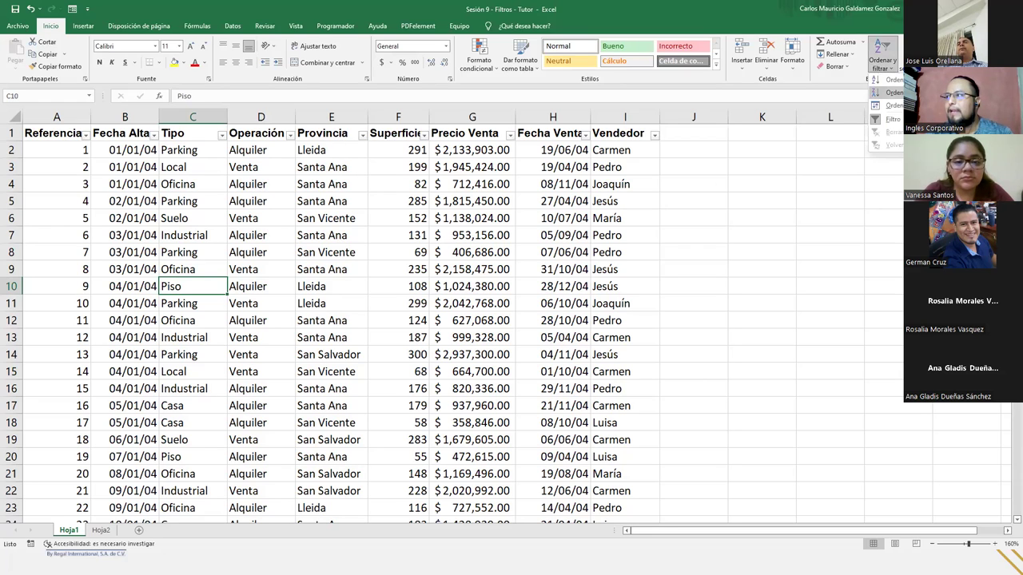
pyautogui.click(888, 119)
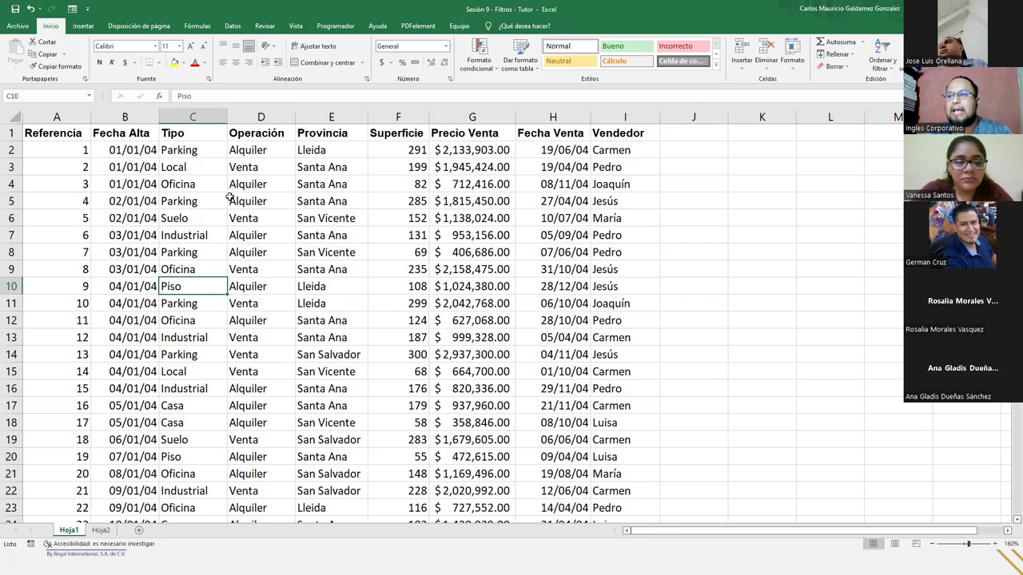
# Filter the Provincia column by the value of record 2's cell, Santa Ana
pyautogui.click(316, 166)
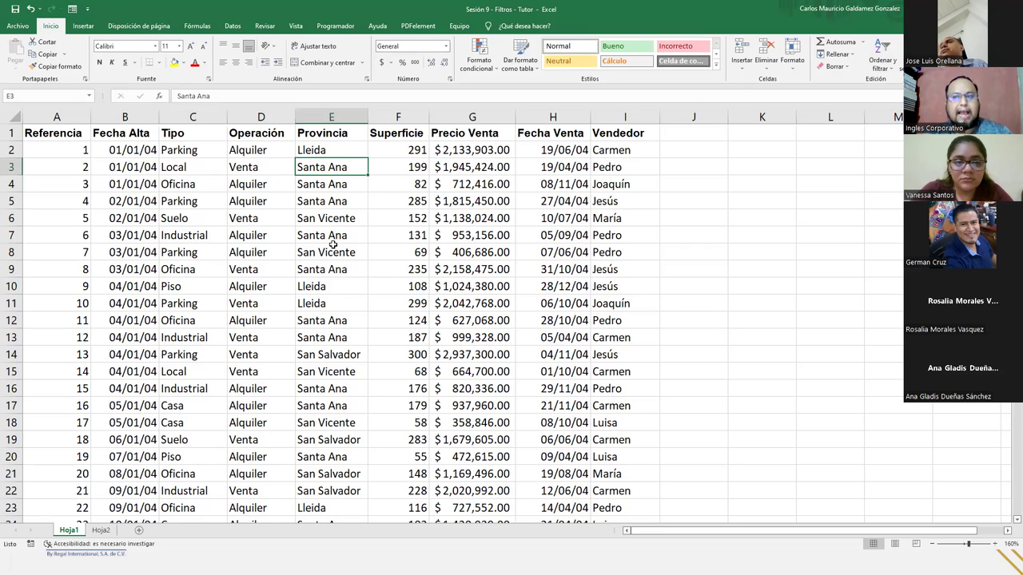
pyautogui.rightClick(321, 169)
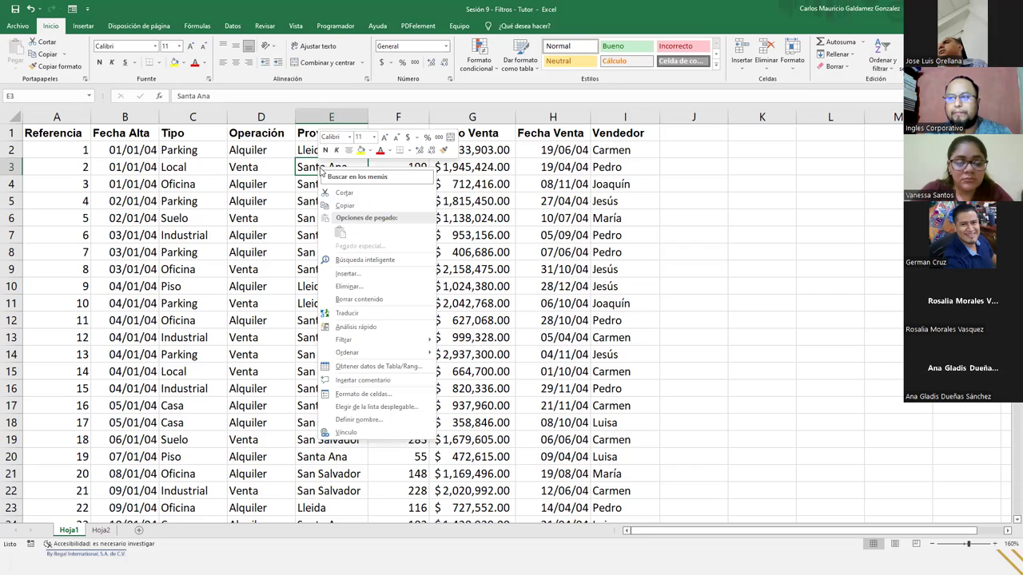
pyautogui.moveTo(381, 344)
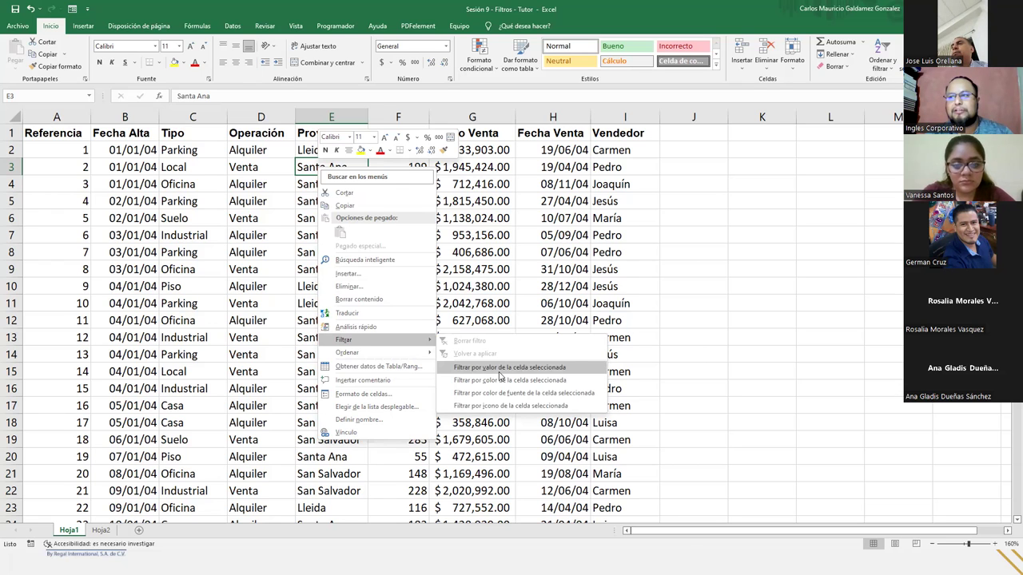
pyautogui.click(500, 369)
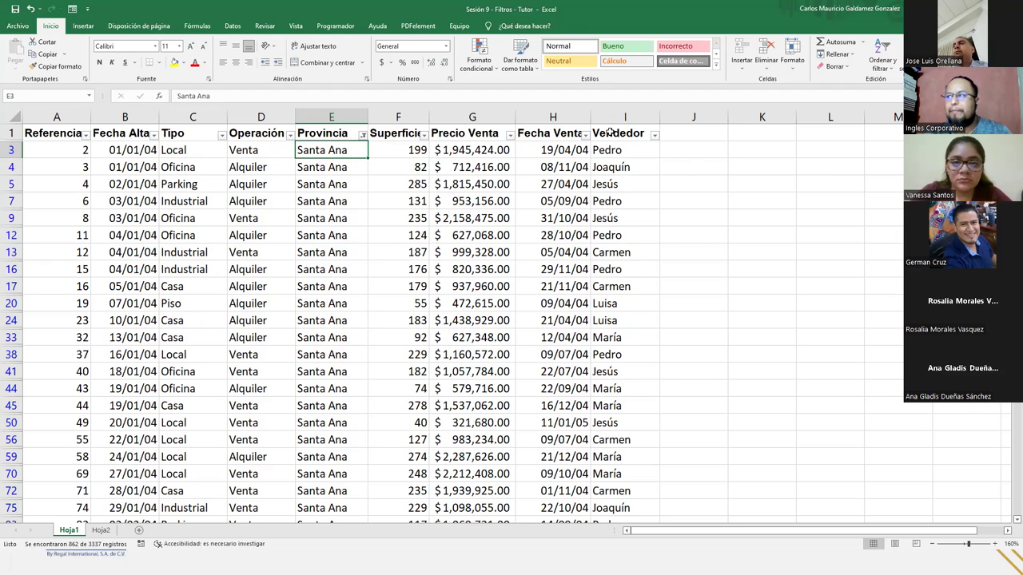
# Clear the Santa Ana filter and remove the header filters from the table
pyautogui.click(880, 69)
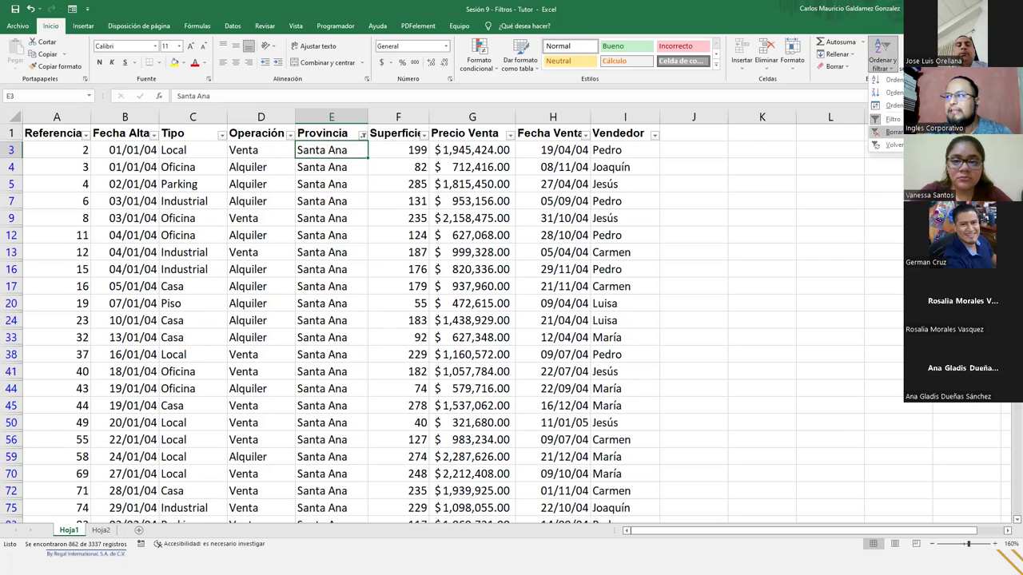
pyautogui.click(233, 26)
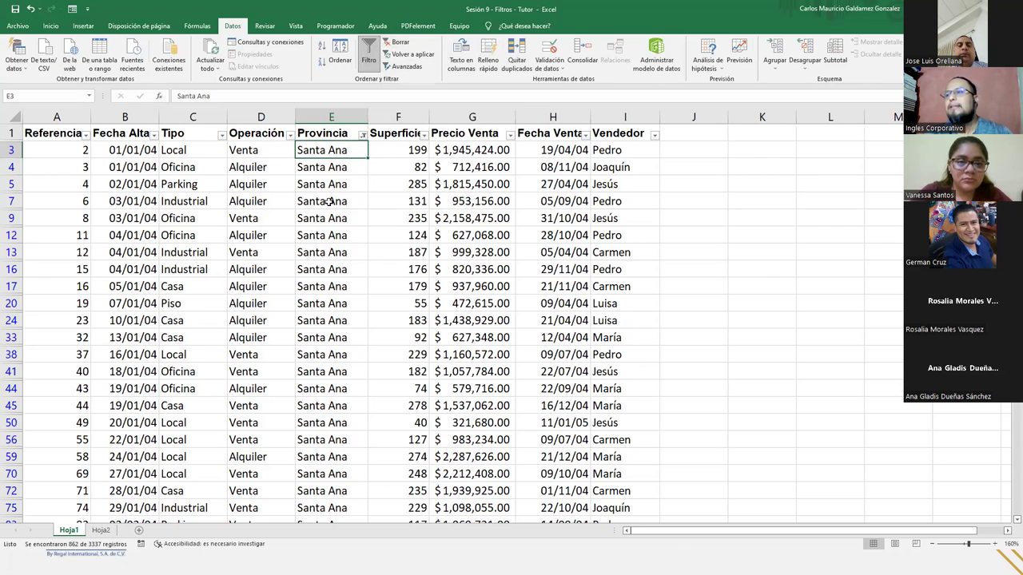
pyautogui.click(401, 43)
pyautogui.click(368, 52)
# Turn the header filters on from record 7's Provincia cell, and switch them off again
pyautogui.click(302, 302)
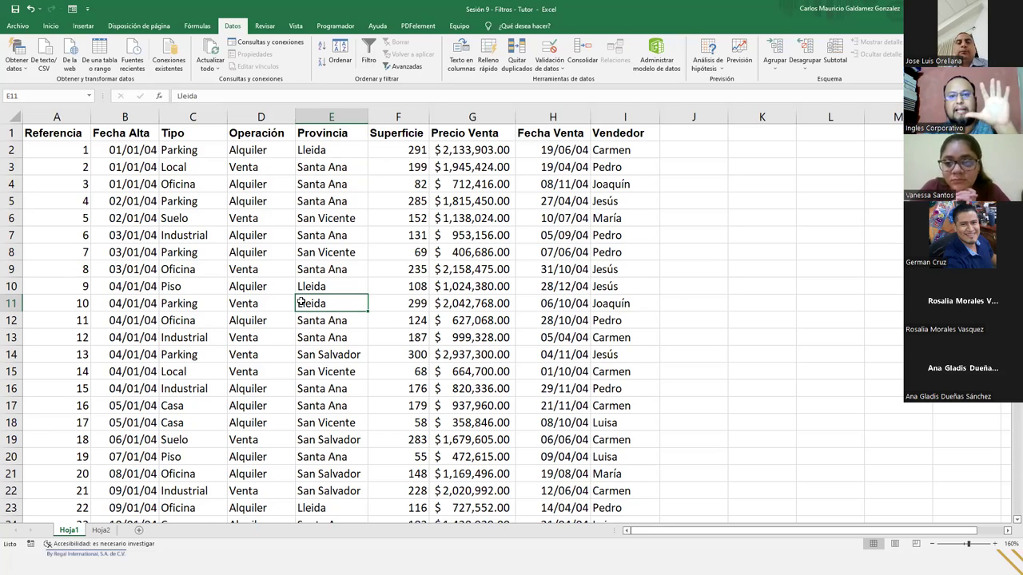
pyautogui.click(202, 226)
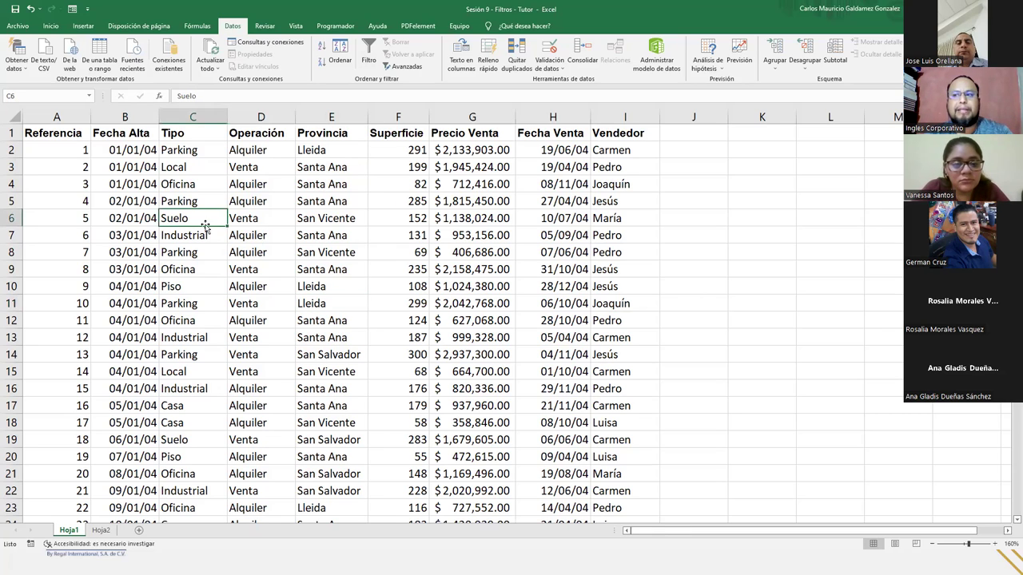
pyautogui.click(296, 254)
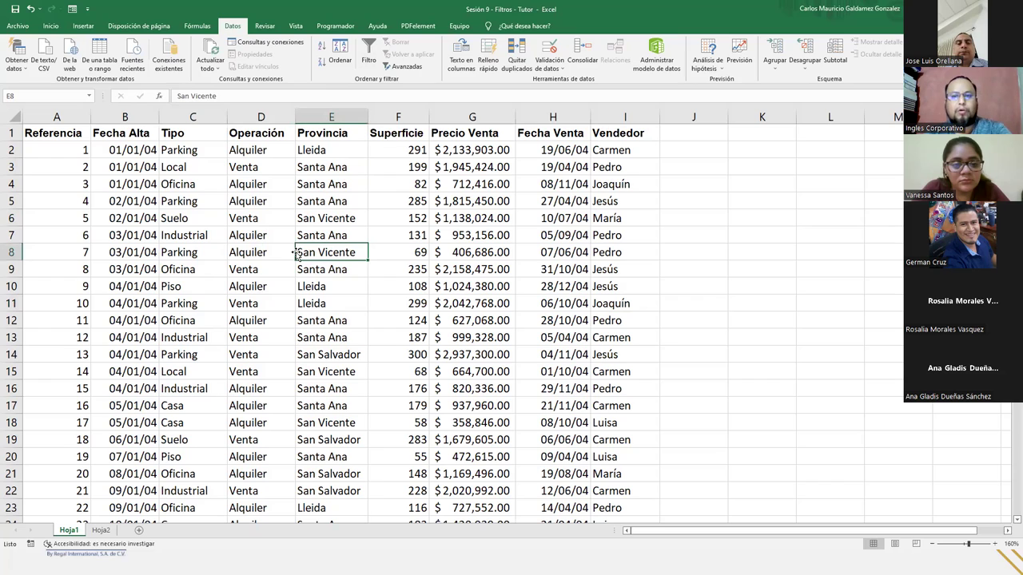
pyautogui.hotkey('ctrl', 'shift', 'l')
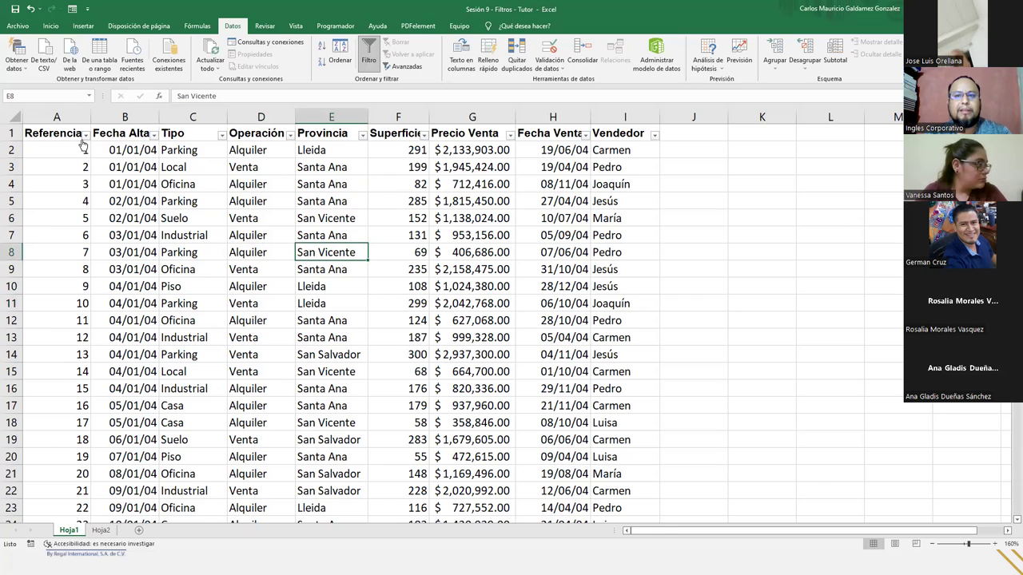
pyautogui.click(368, 53)
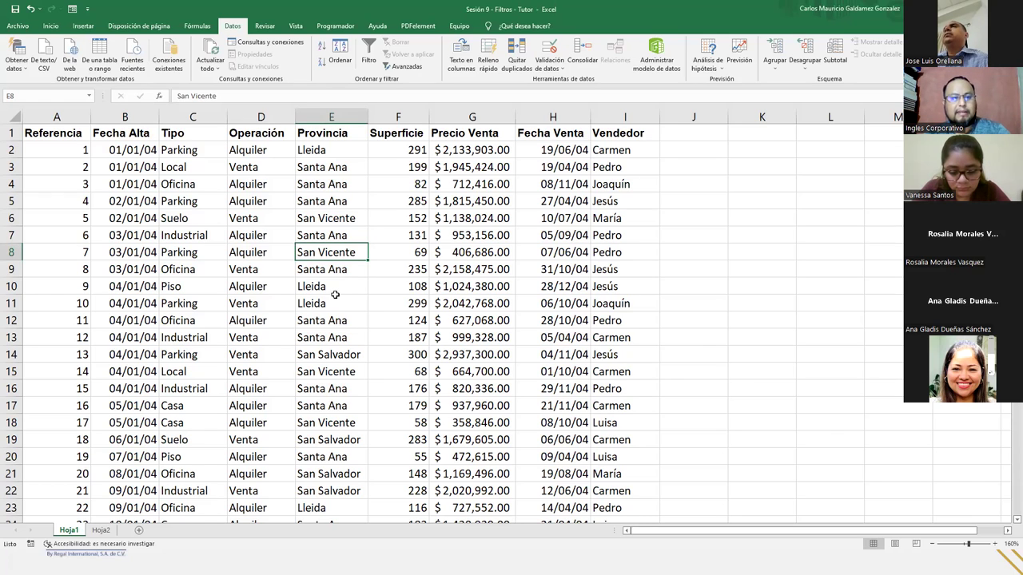
# Turn on the table's header filters from the Tipo cell of record 11
pyautogui.click(207, 320)
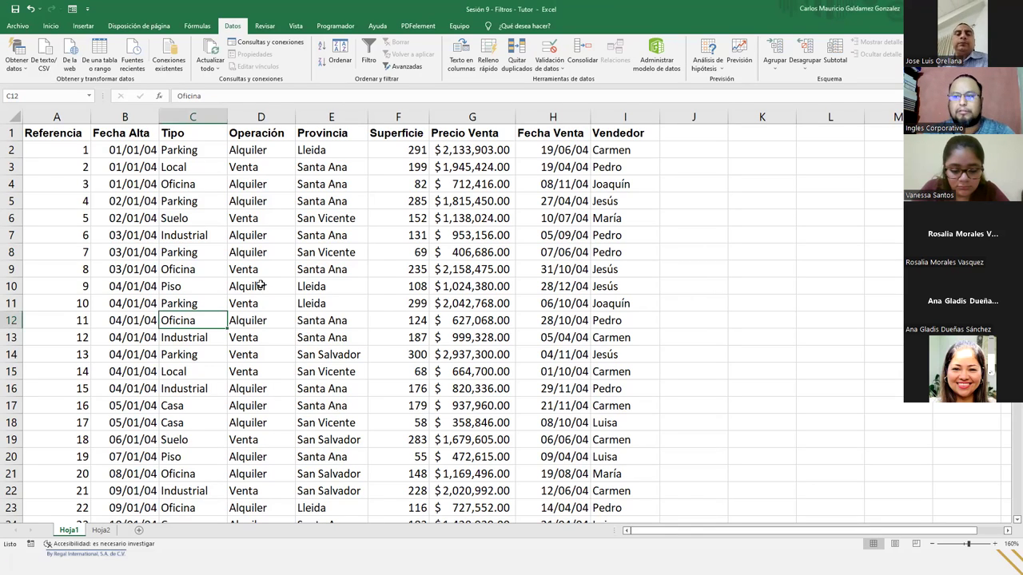
pyautogui.hotkey('ctrl', 'shift', 'l')
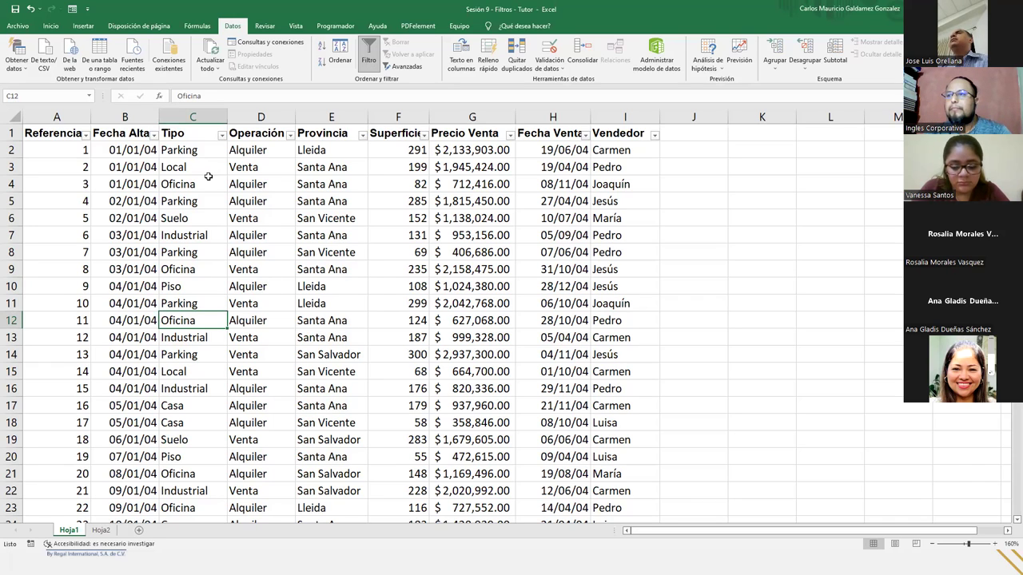
pyautogui.scroll(4, 184, 74)
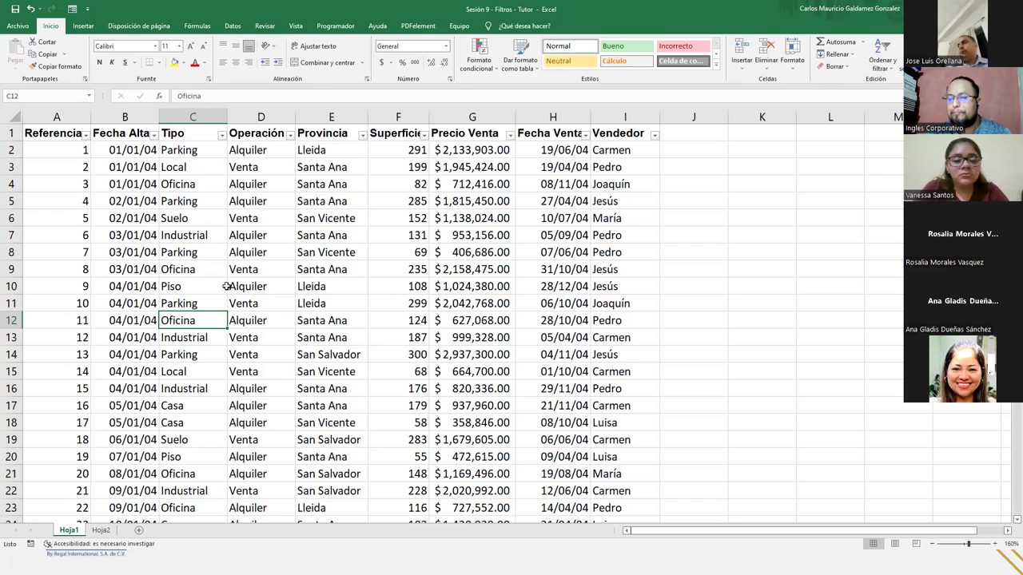
# Open the Tipo column's filter options and examine the sorting commands, text filters and list of property types
pyautogui.click(222, 135)
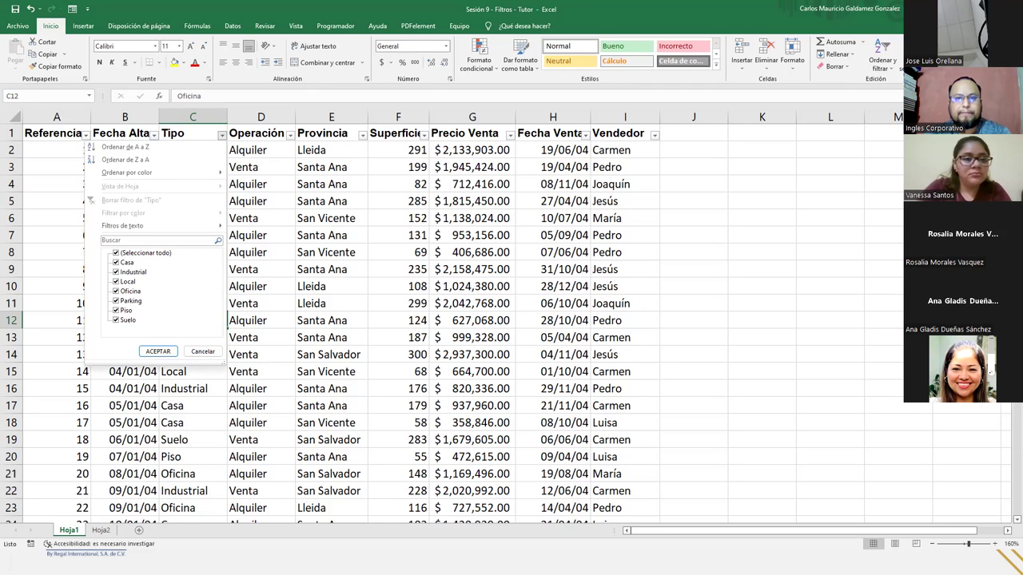
pyautogui.press('Escape')
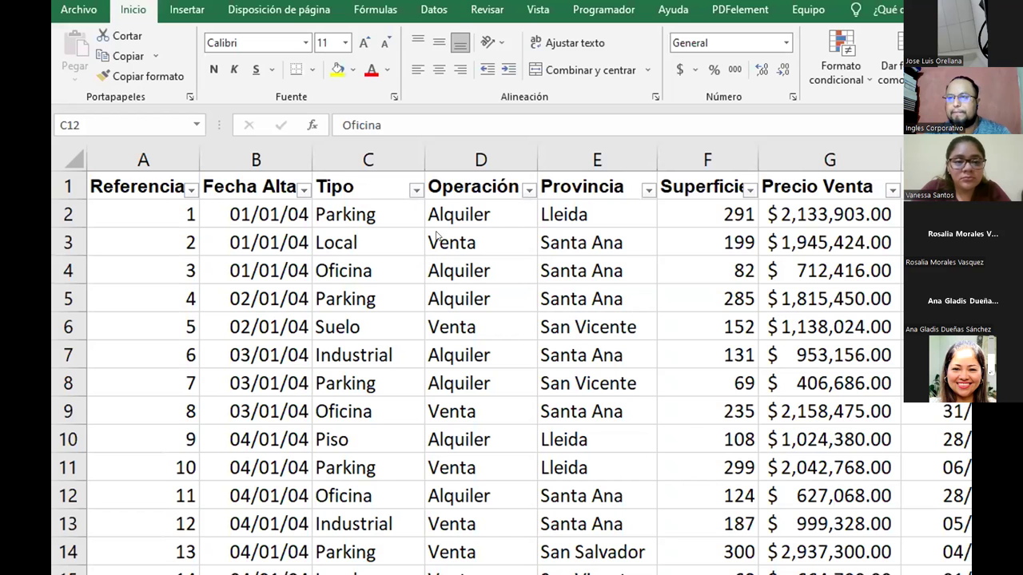
pyautogui.click(414, 190)
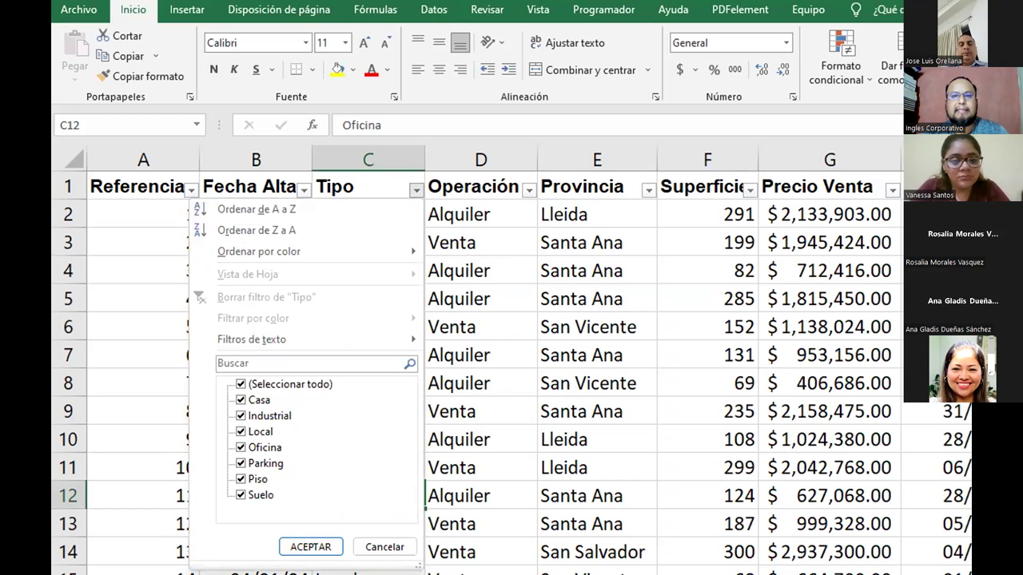
pyautogui.press('Escape')
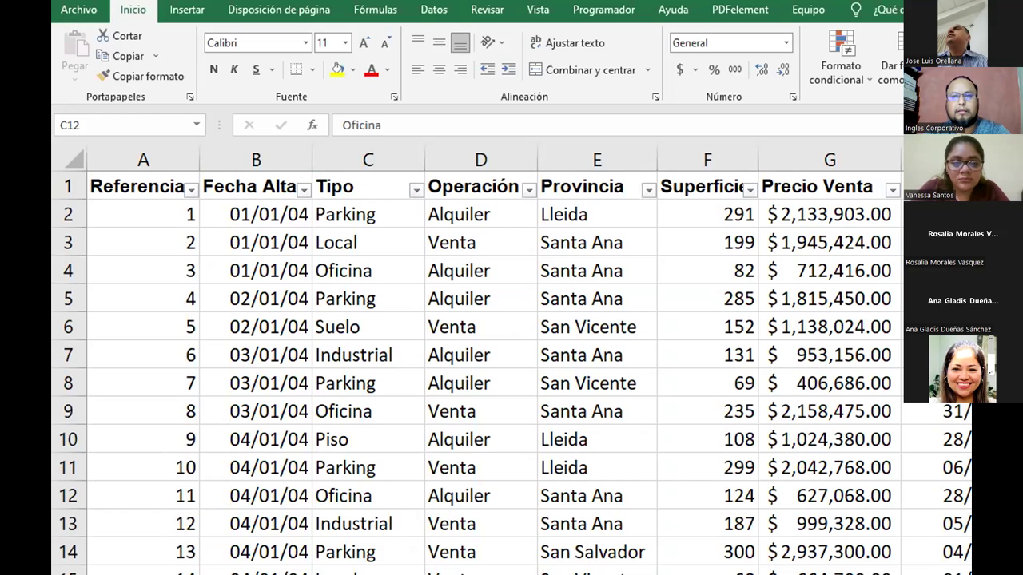
pyautogui.click(413, 190)
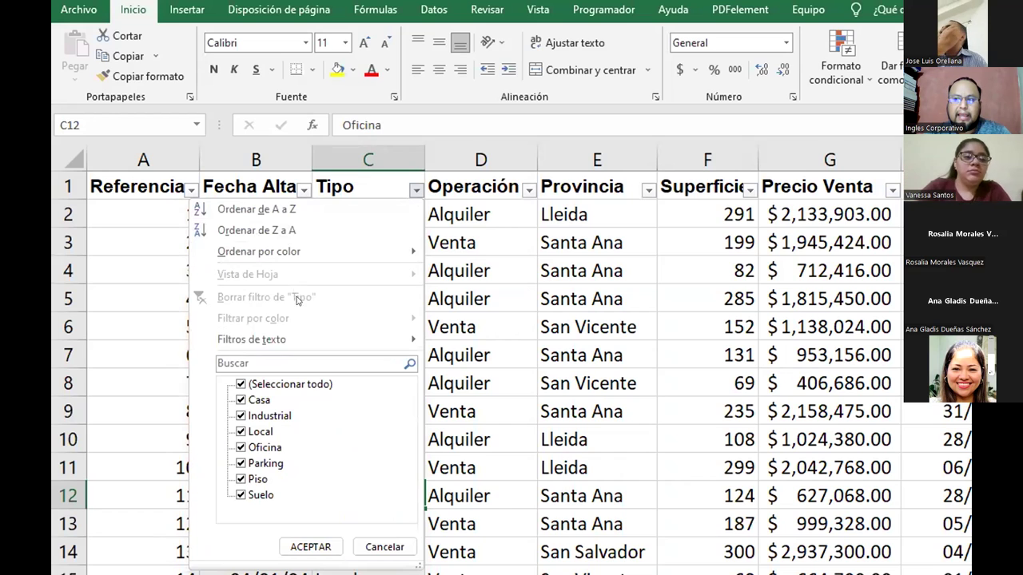
pyautogui.moveTo(240, 339)
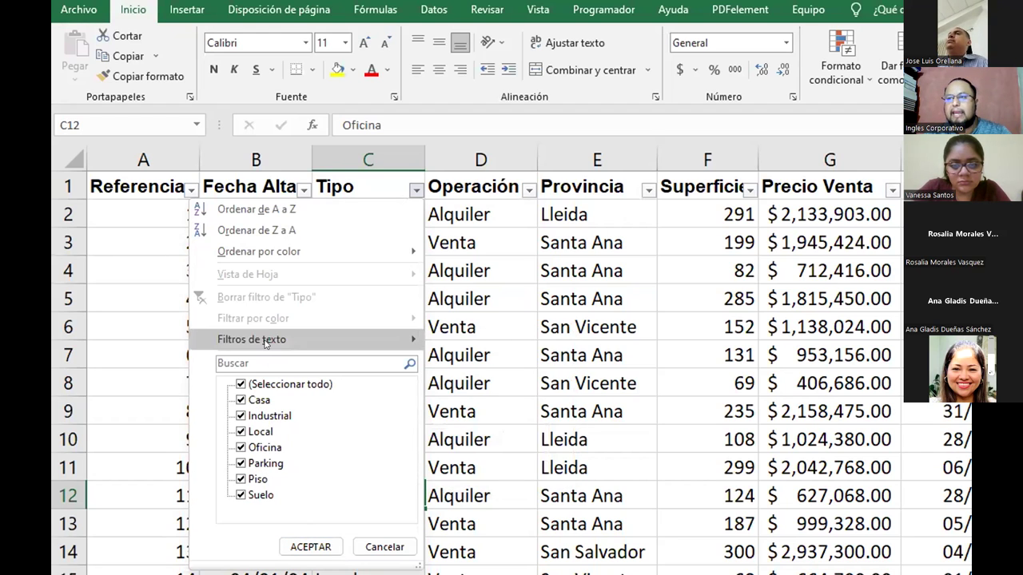
pyautogui.moveTo(383, 339)
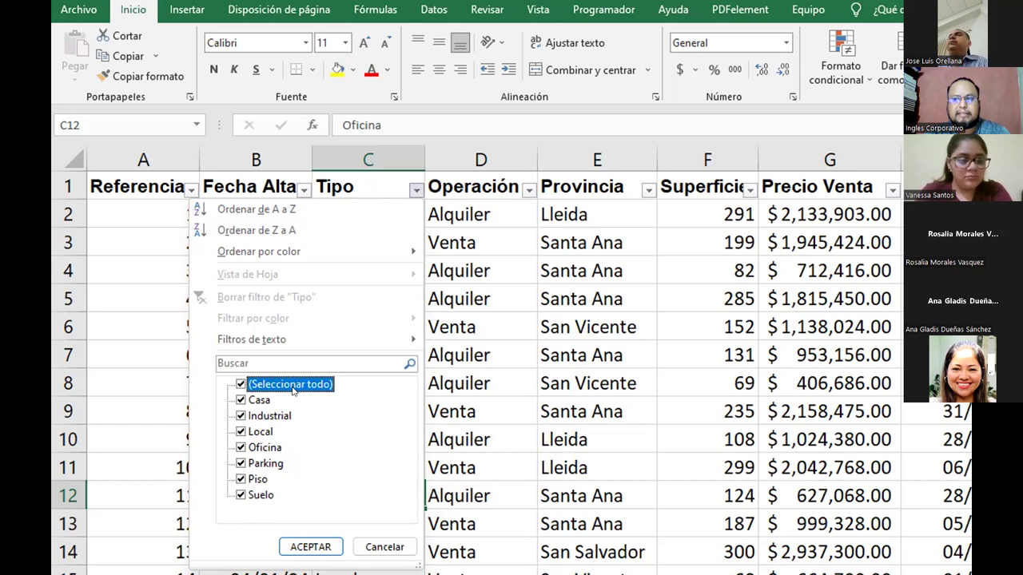
# Try clearing all values in the Tipo filter list and ticking only Parking, restoring the full selection each time
pyautogui.click(240, 384)
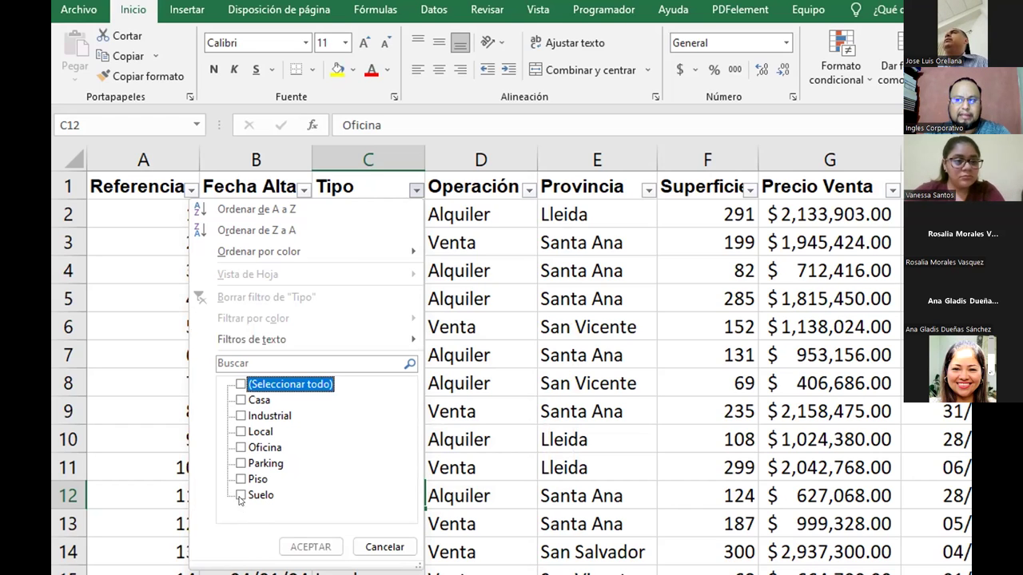
pyautogui.click(239, 464)
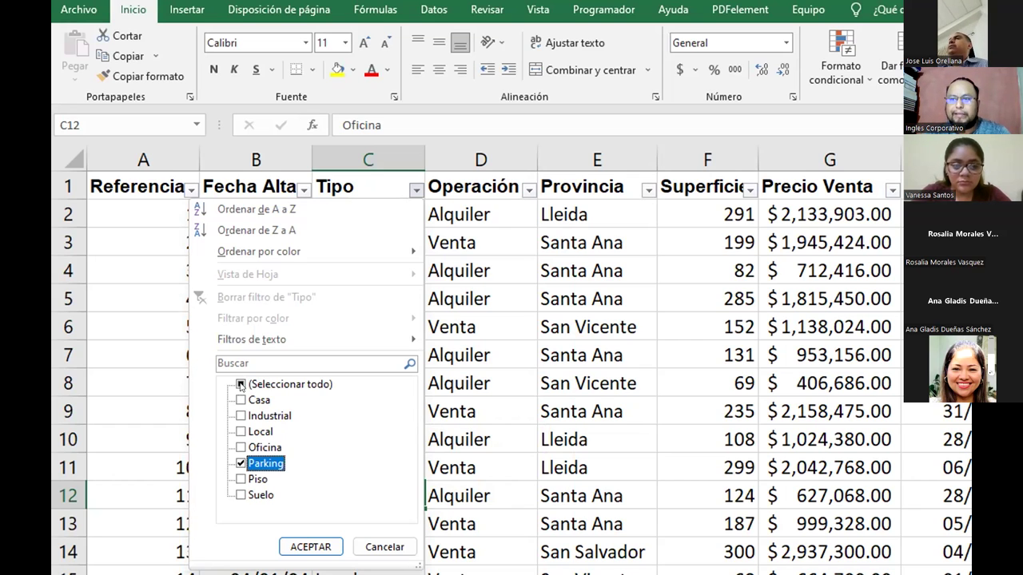
pyautogui.click(241, 385)
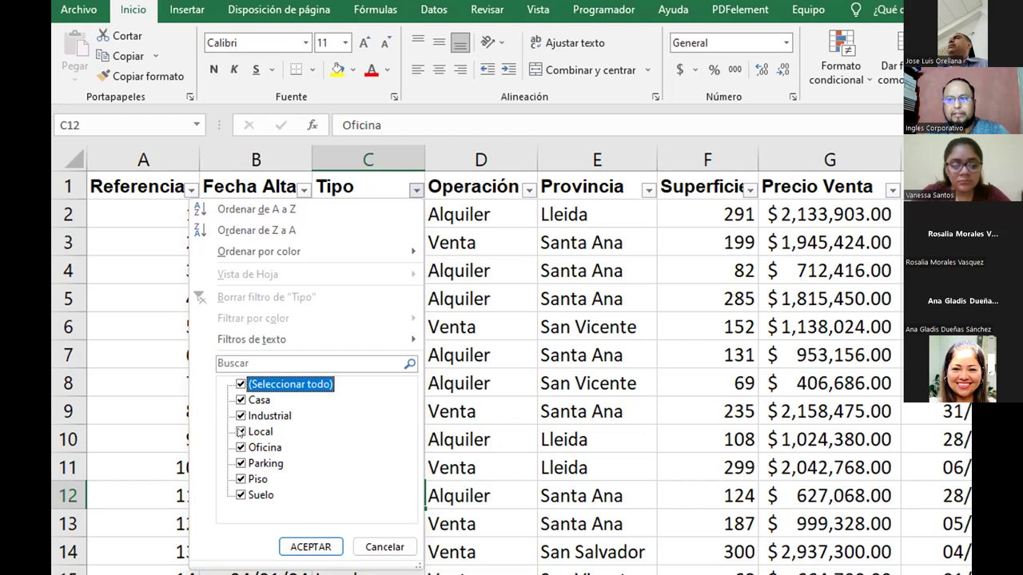
pyautogui.click(240, 386)
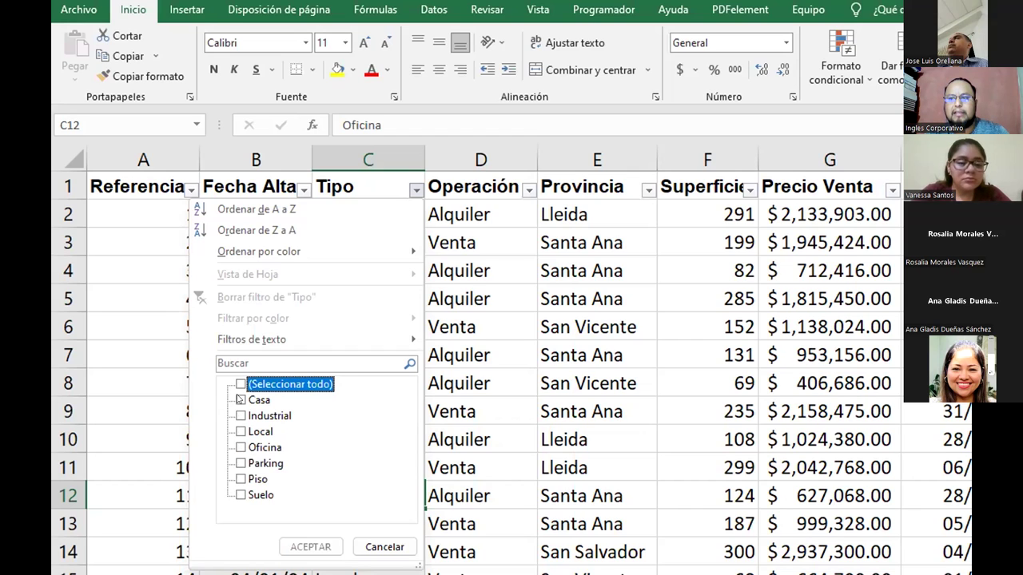
pyautogui.click(240, 463)
pyautogui.click(241, 385)
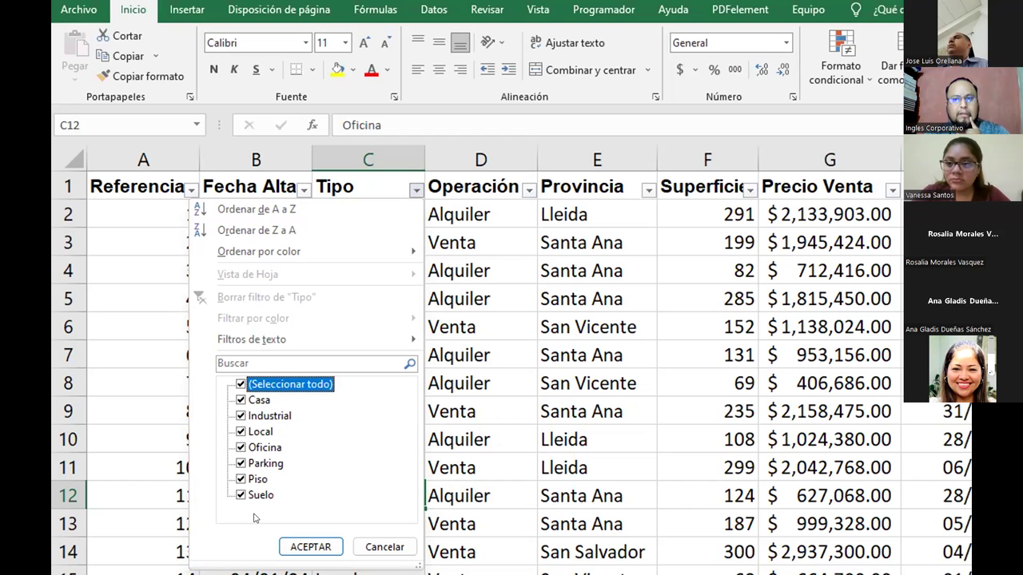
# Filter the Tipo column to show only the Parking records
pyautogui.click(240, 386)
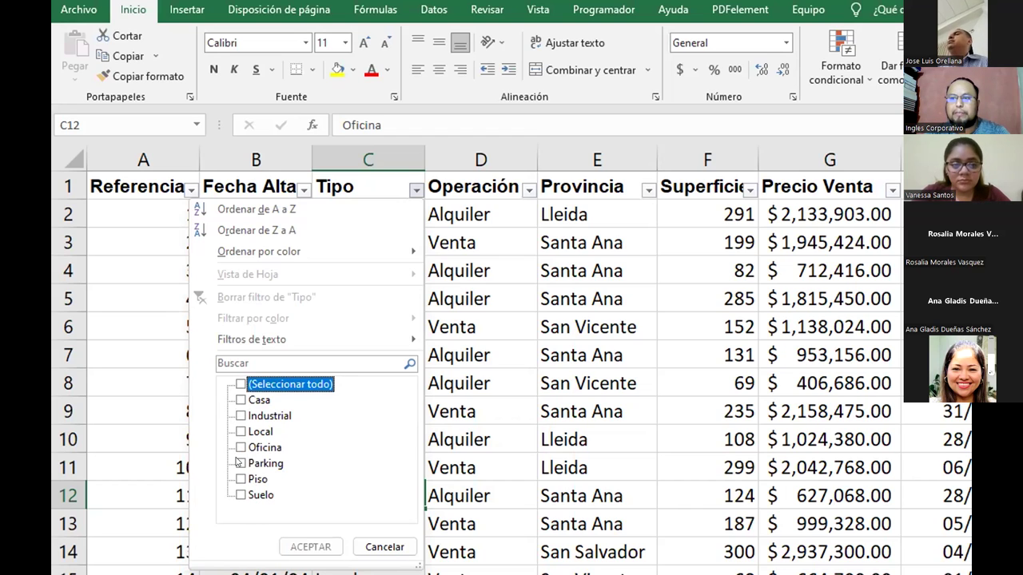
pyautogui.click(241, 464)
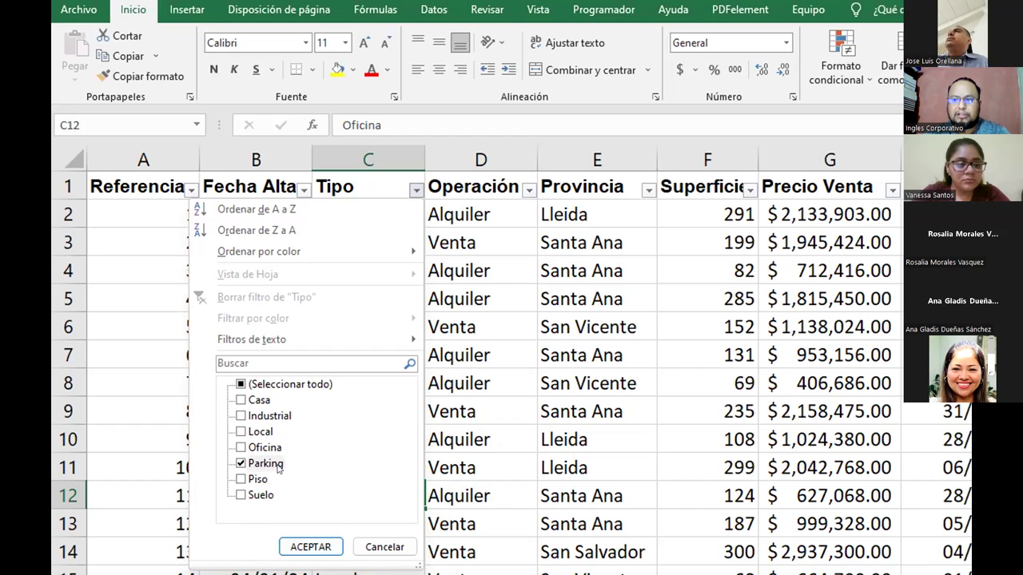
pyautogui.click(310, 546)
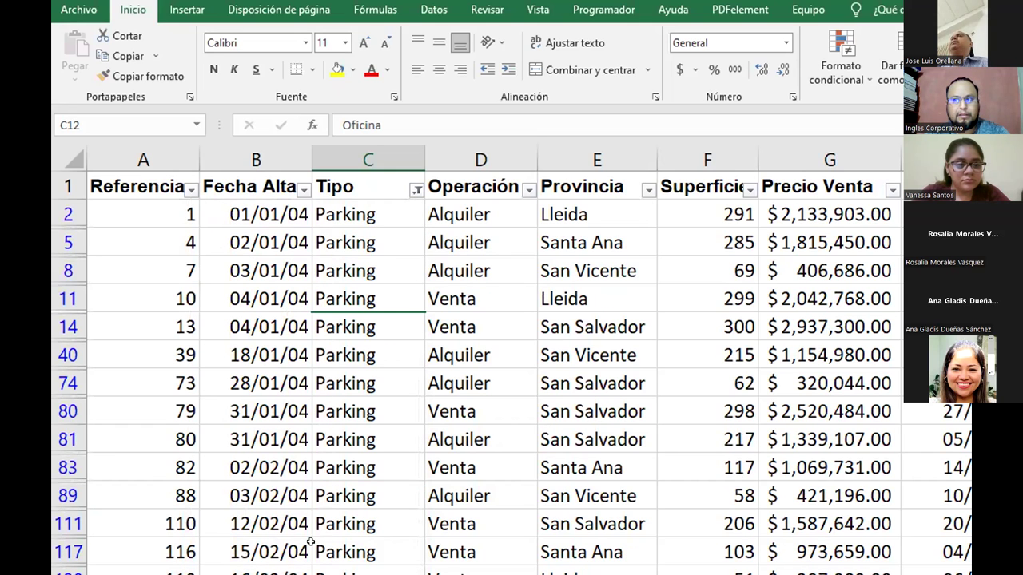
# Go to the last filtered Parking record and select the Tipo cells from there up to the first record, leaving out the header
pyautogui.click(355, 214)
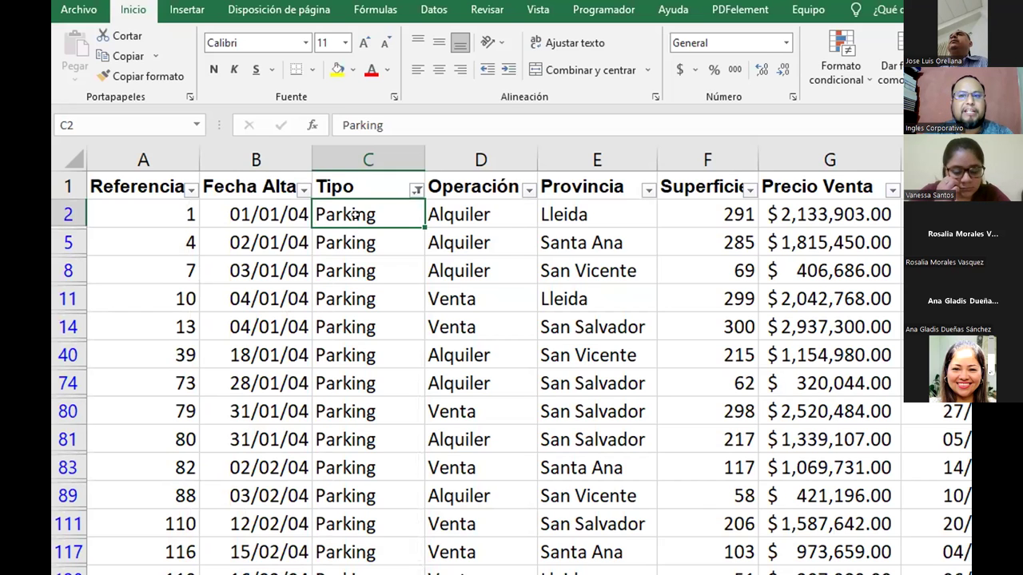
pyautogui.hotkey('ctrl', 'Down')
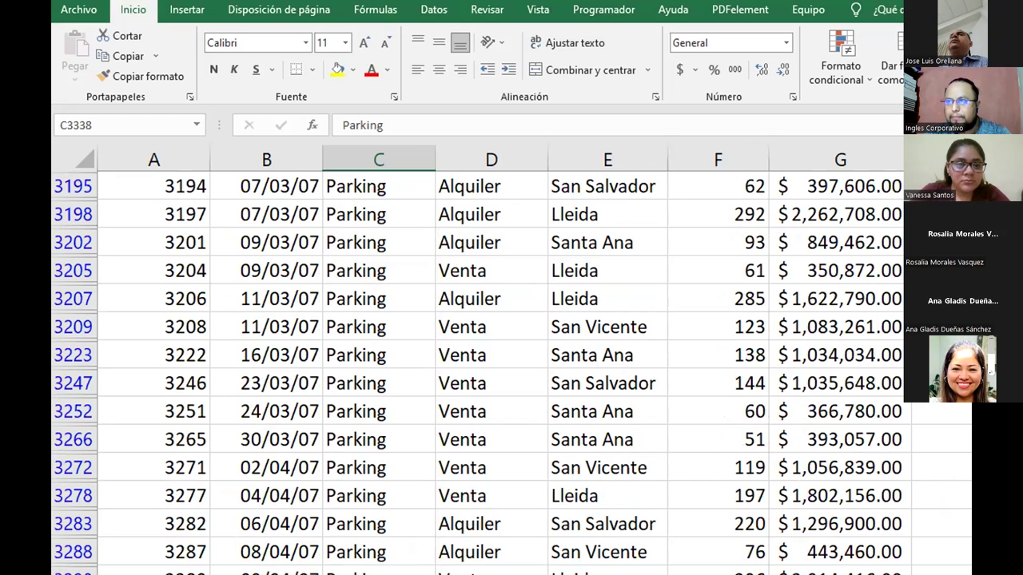
pyautogui.click(942, 573)
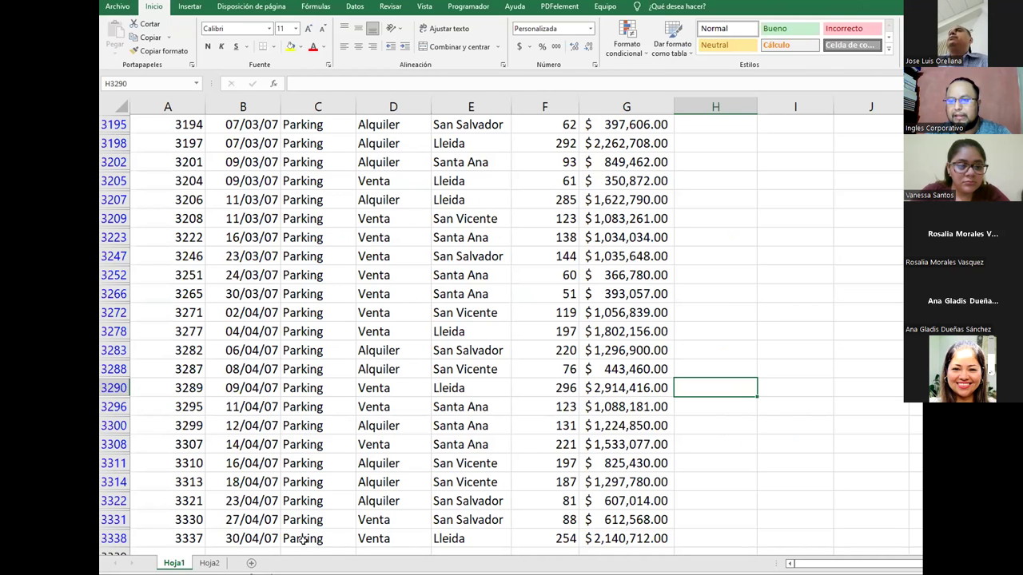
pyautogui.click(304, 541)
pyautogui.hotkey('ctrl', 'shift', 'Up')
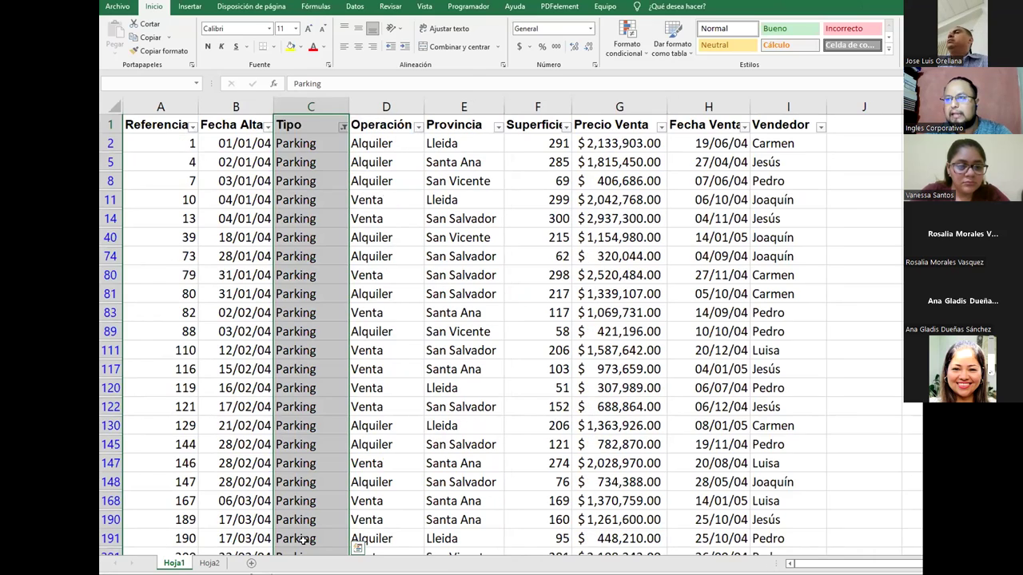
pyautogui.hotkey('ctrl', 'shift', 'Down')
pyautogui.hotkey('ctrl', 'shift', 'Up')
pyautogui.hotkey('shift', 'Down')
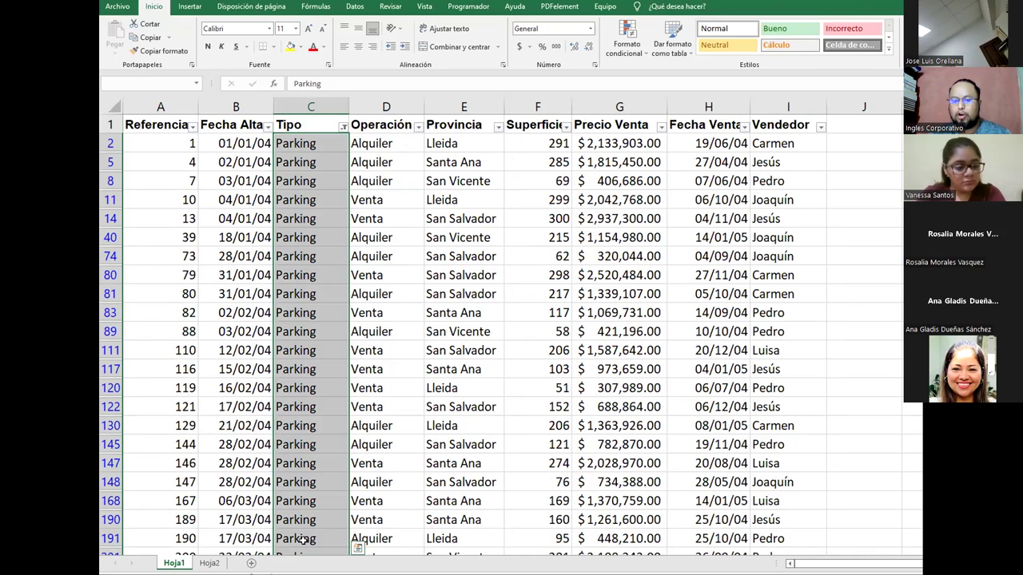
# Review both ends of the Parking list, select its Tipo cells from first to last, and return to the Tipo header
pyautogui.hotkey('ctrl', 'Down')
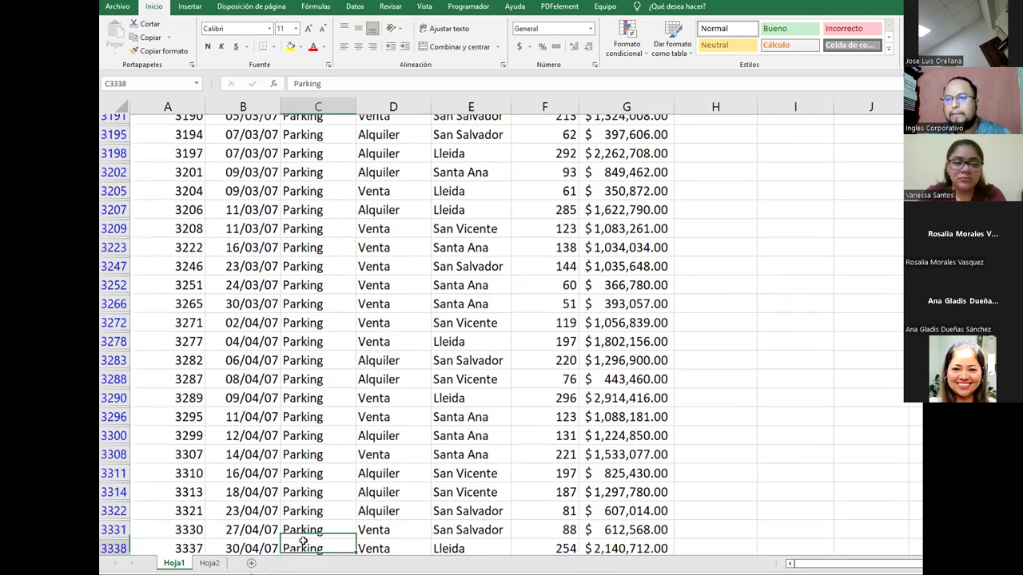
pyautogui.hotkey('ctrl', 'Up')
pyautogui.press('Down')
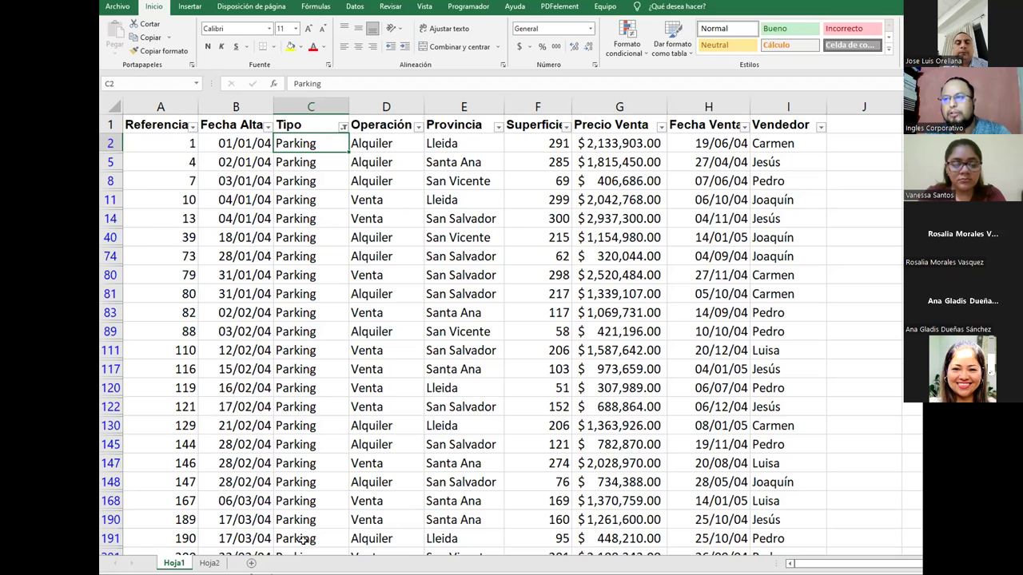
pyautogui.hotkey('ctrl', 'shift', 'Down')
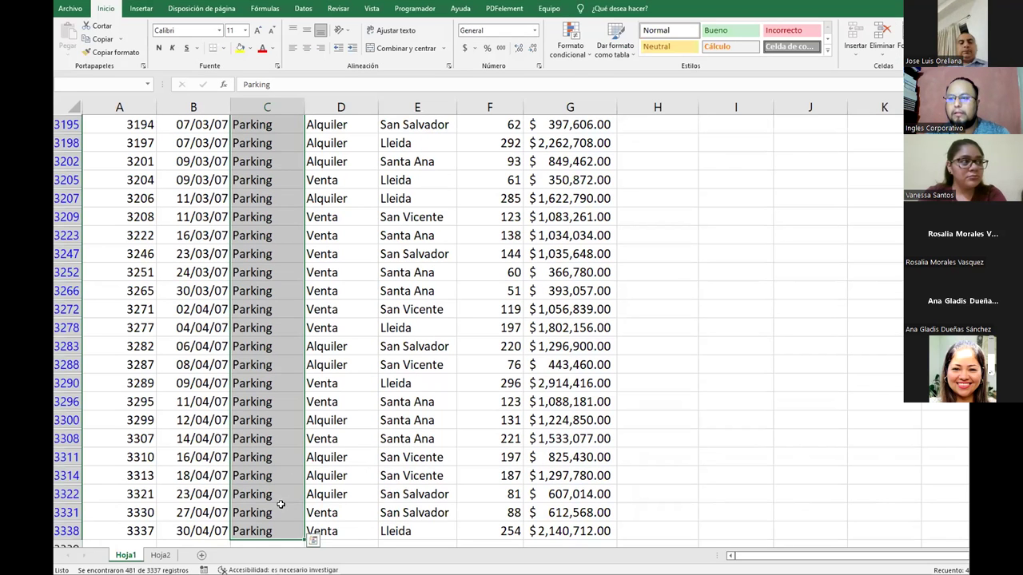
pyautogui.click(276, 532)
pyautogui.hotkey('ctrl', 'Up')
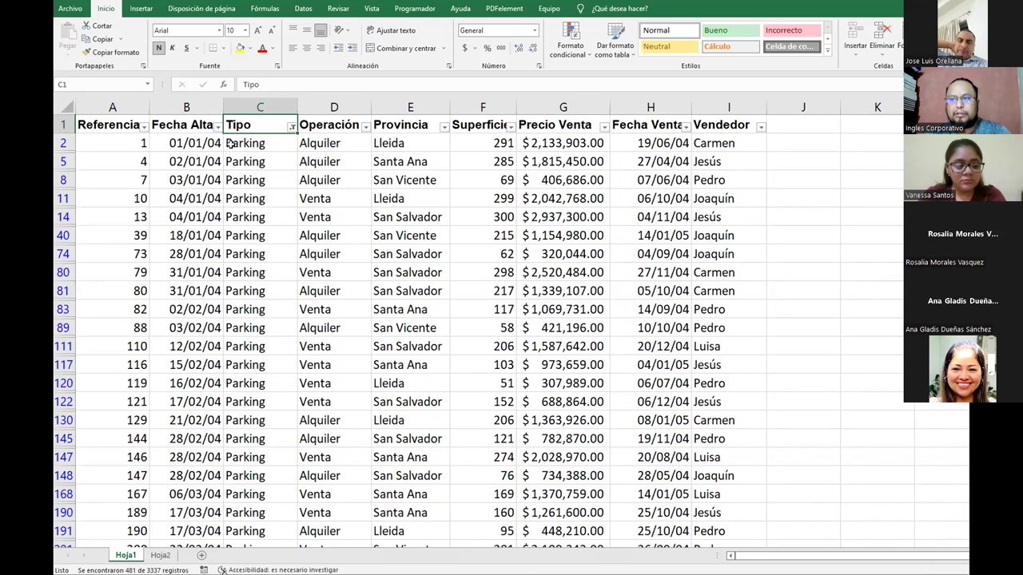
# Change the Tipo filter to show Casa and Industrial instead of Parking
pyautogui.click(291, 127)
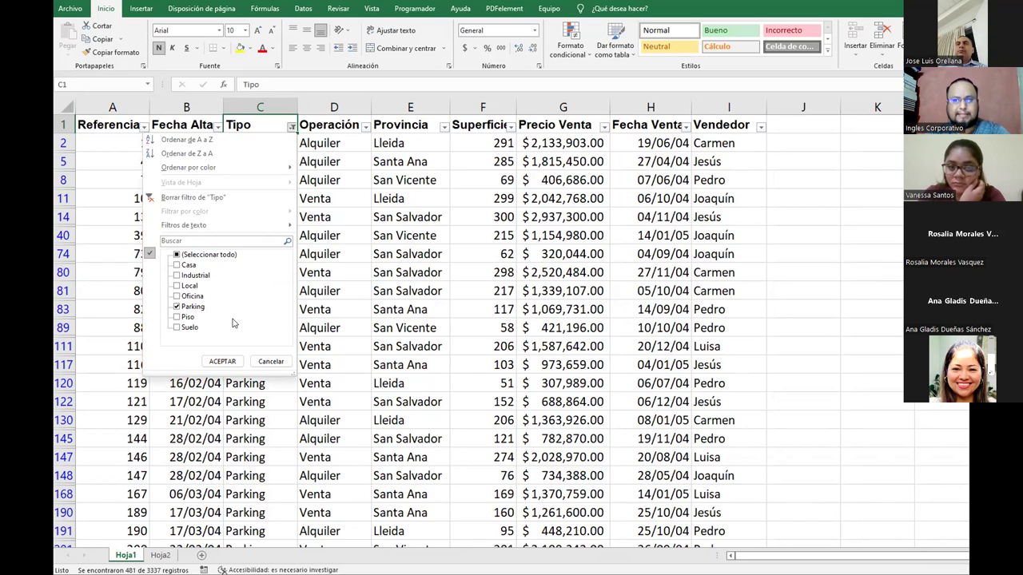
pyautogui.click(175, 307)
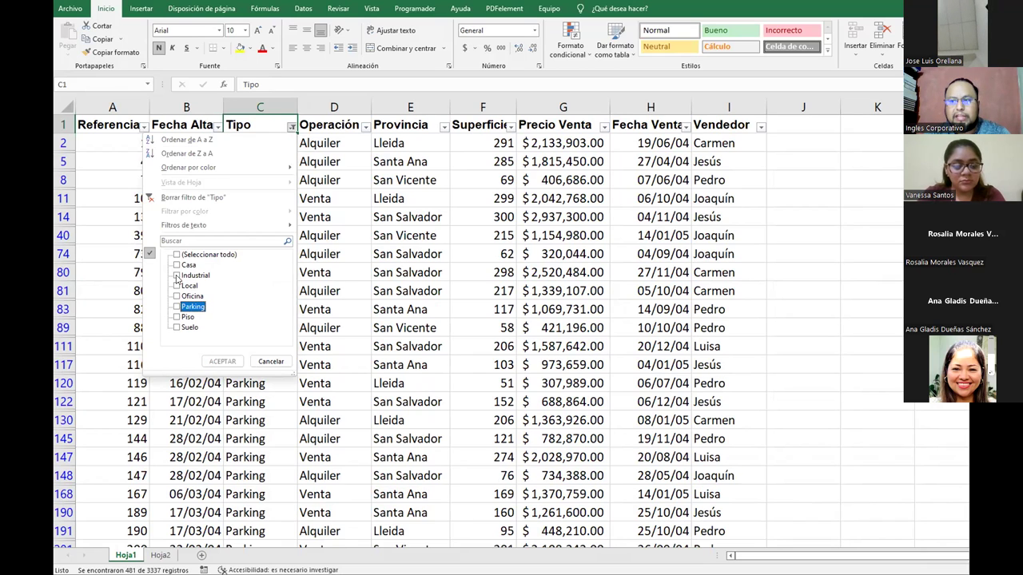
pyautogui.click(177, 275)
pyautogui.click(177, 265)
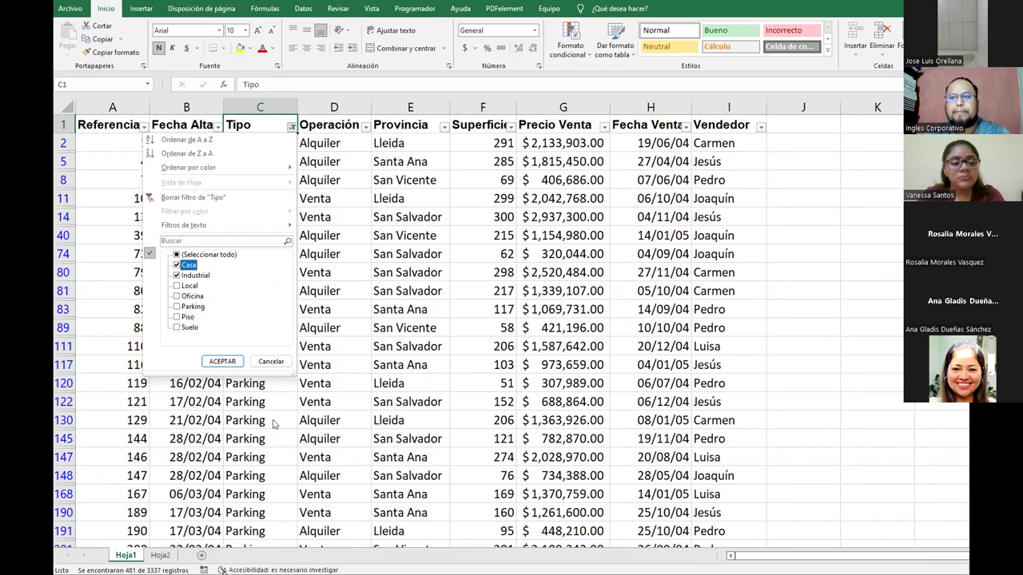
pyautogui.click(222, 361)
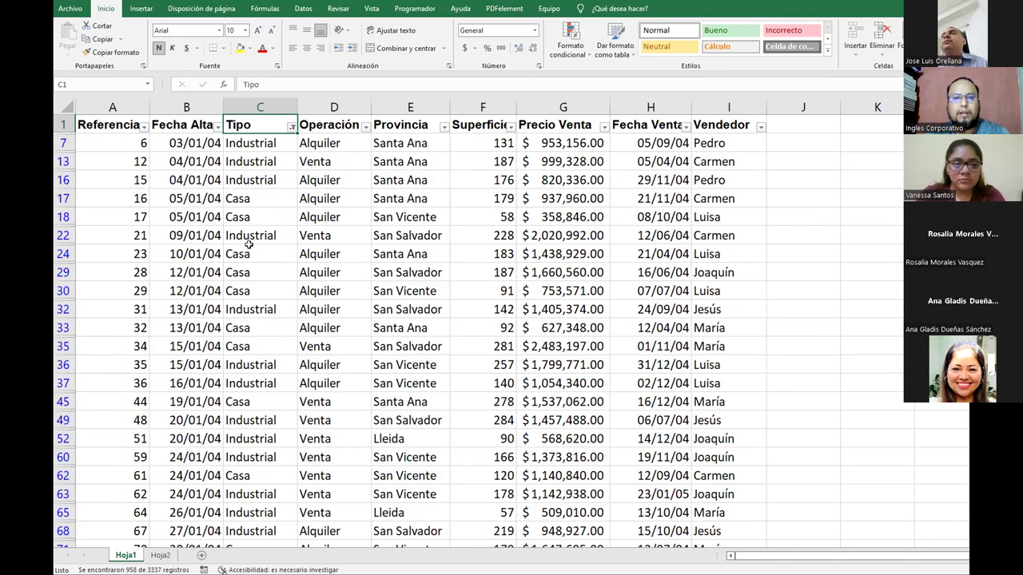
# Select the filtered Tipo cells through the last record to review them, and return to record 6's Tipo cell
pyautogui.click(265, 145)
pyautogui.hotkey('ctrl', 'shift', 'Down')
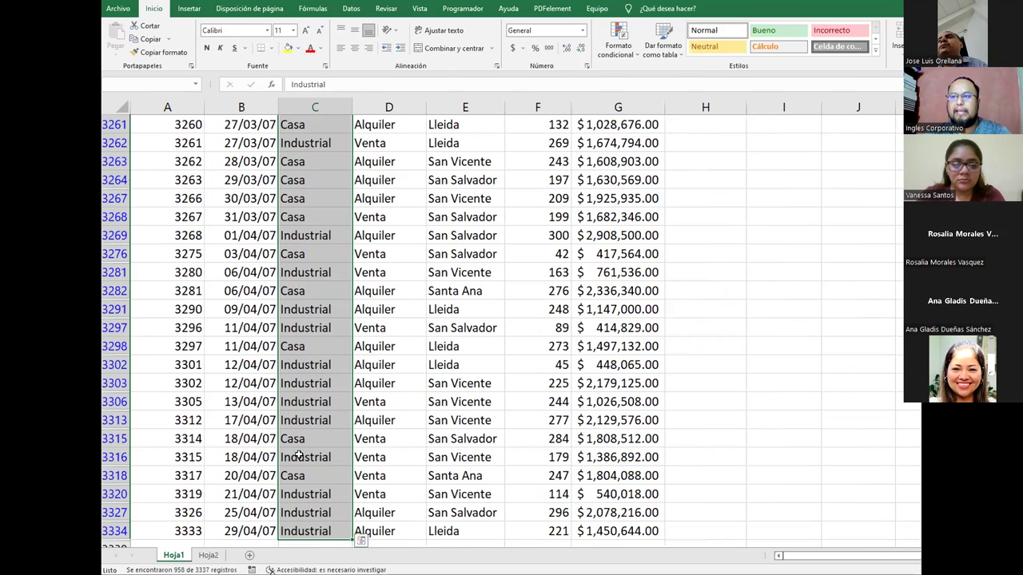
pyautogui.hotkey('ctrl', 'Up')
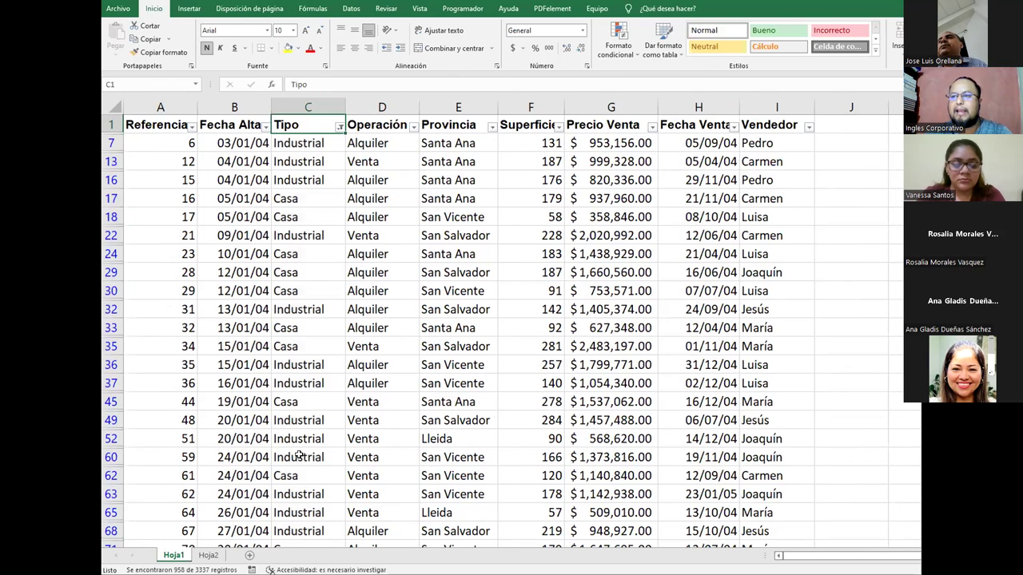
pyautogui.click(308, 198)
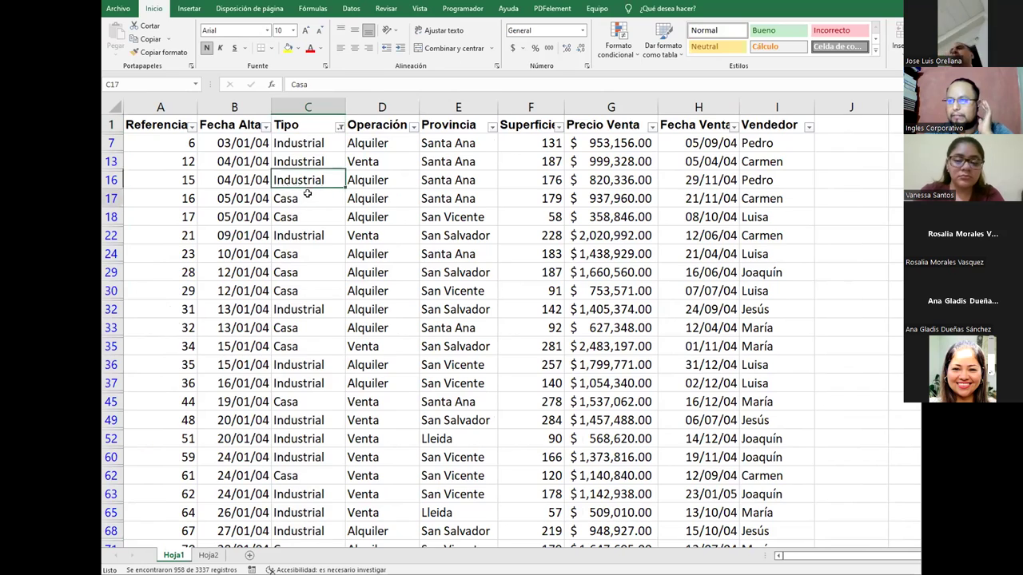
pyautogui.click(300, 146)
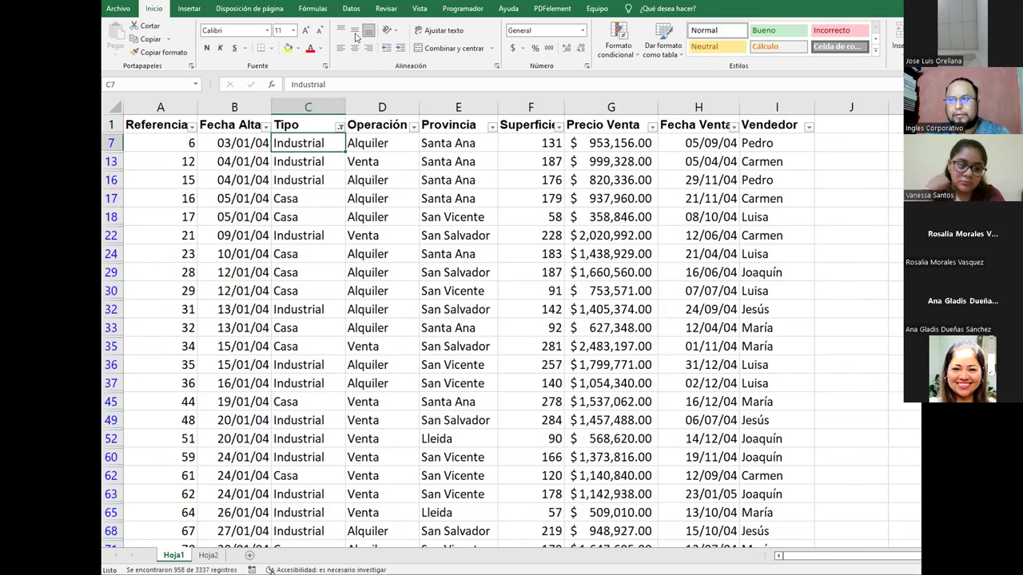
# Clear the Casa and Industrial filter from the table, and undo the clearing
pyautogui.click(350, 8)
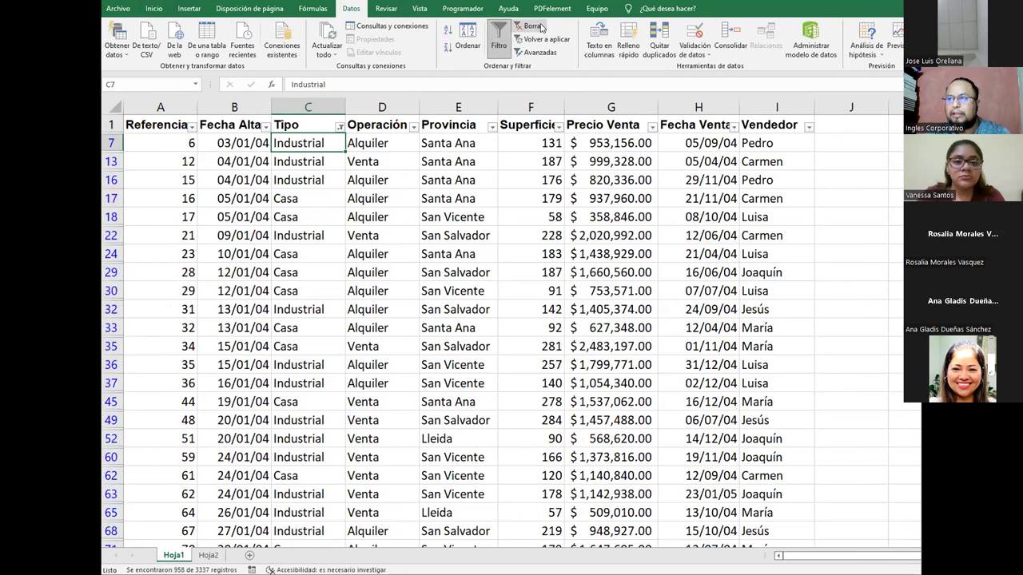
pyautogui.click(530, 26)
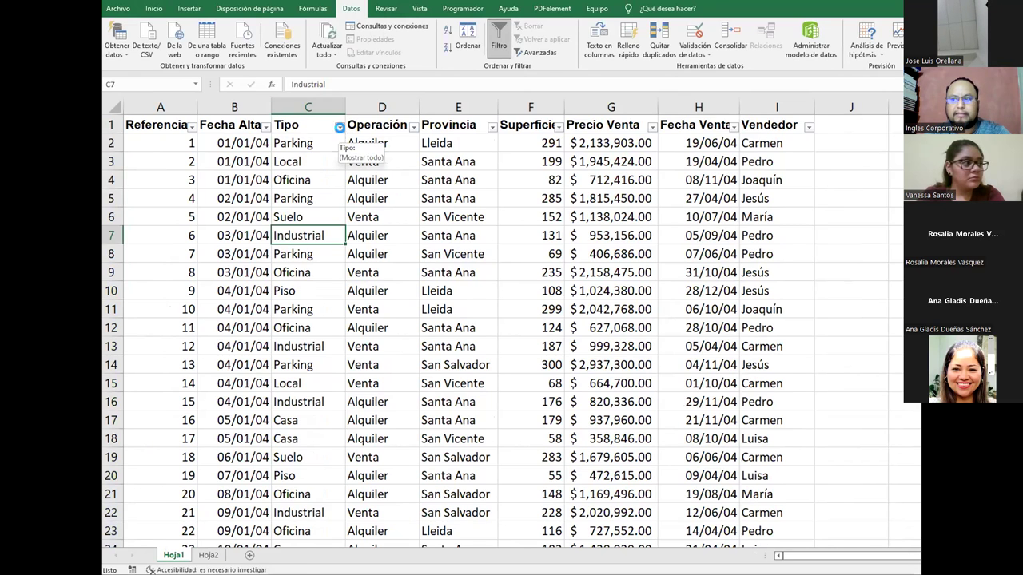
pyautogui.hotkey('ctrl', 'z')
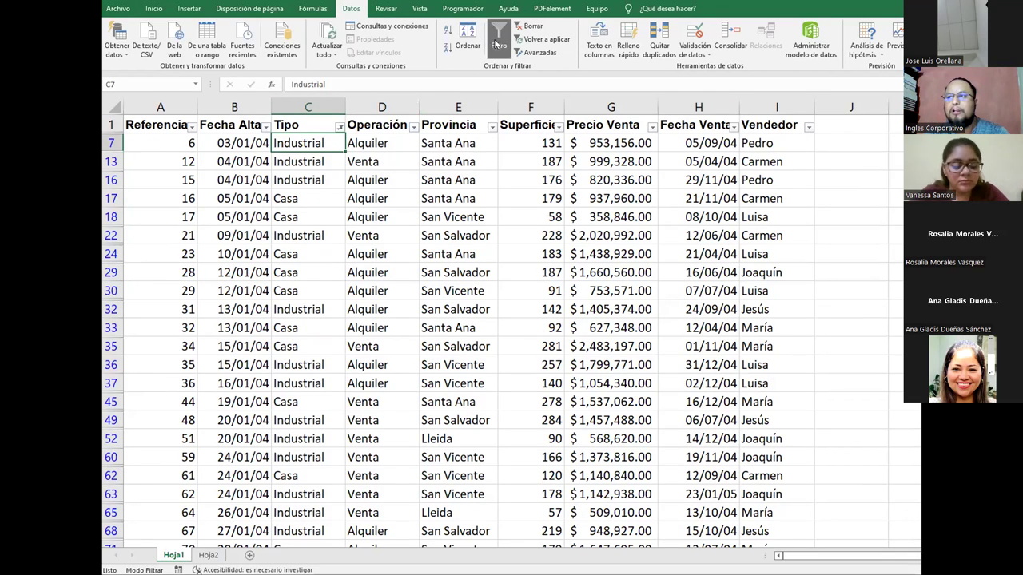
# Clear the table's filters, undo that clearing, and remove the Casa and Industrial filter from the Tipo column only
pyautogui.click(530, 26)
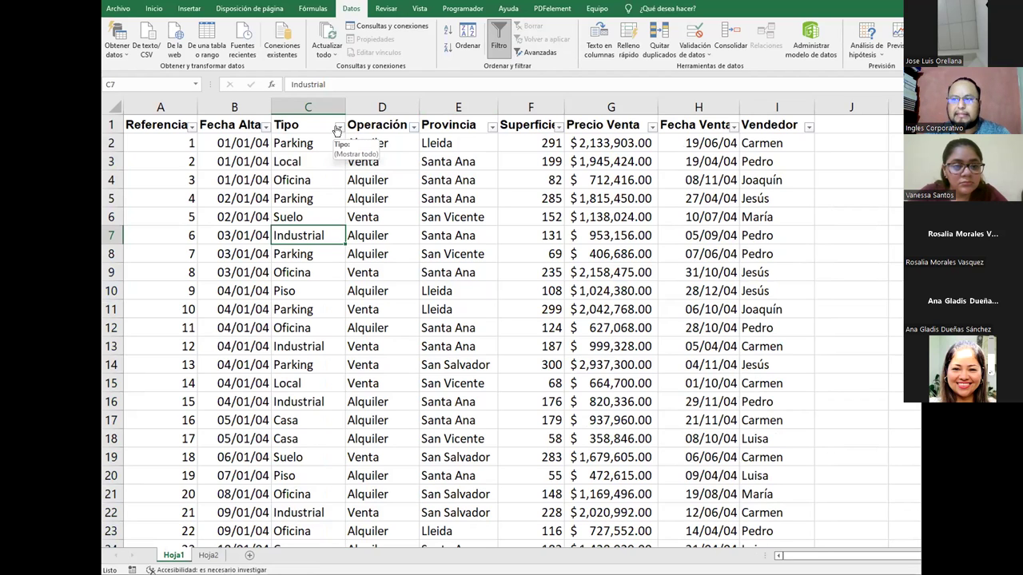
pyautogui.hotkey('ctrl', 'z')
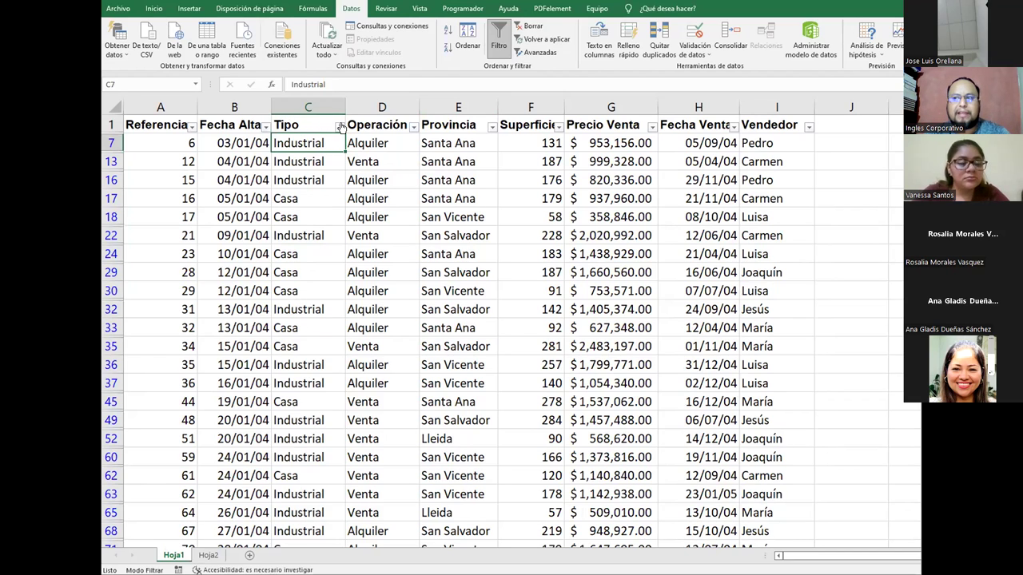
pyautogui.click(340, 127)
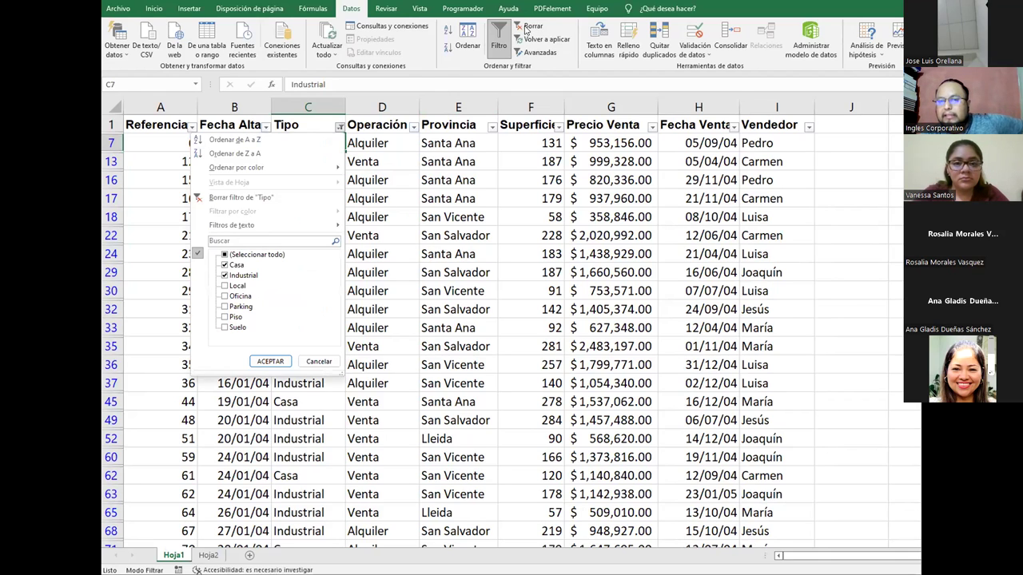
pyautogui.click(337, 132)
pyautogui.click(339, 128)
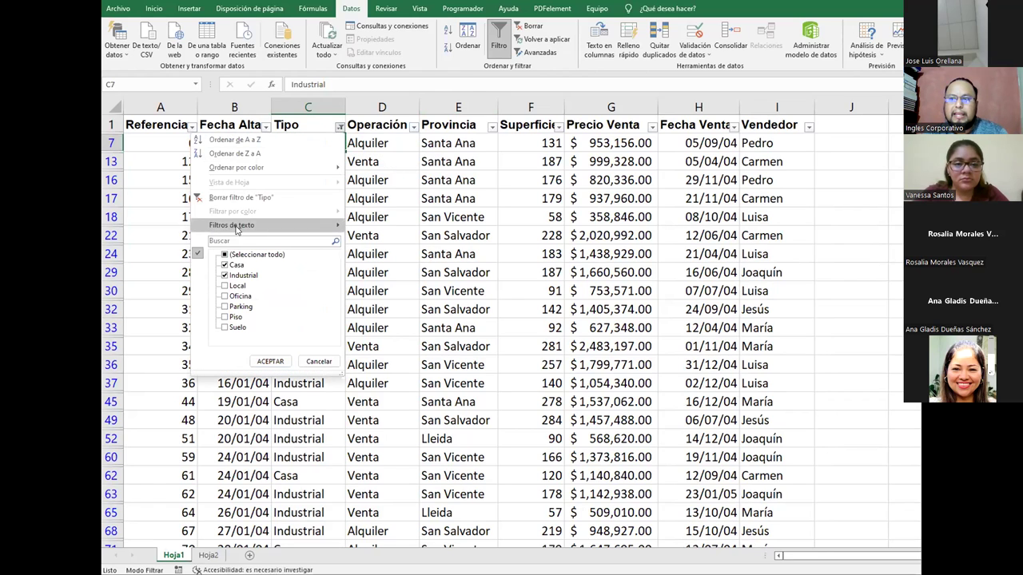
pyautogui.click(242, 200)
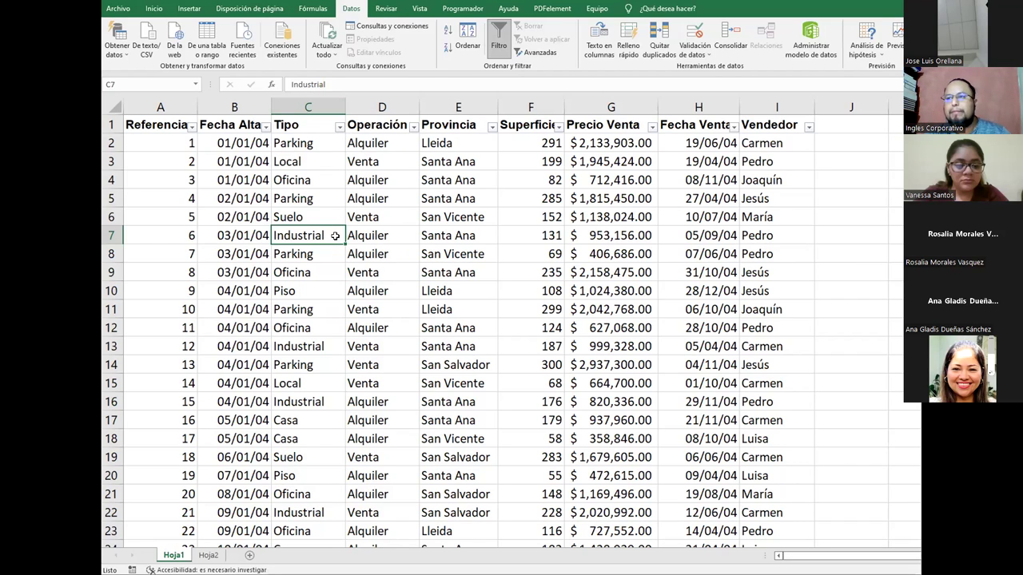
# Filter the Tipo column to show only Industrial records
pyautogui.click(339, 127)
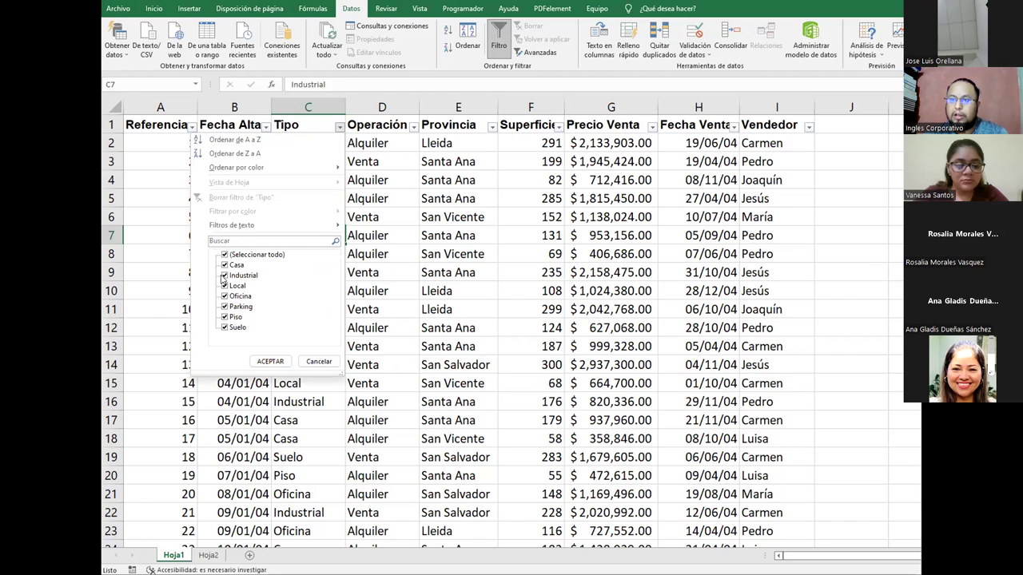
pyautogui.click(225, 255)
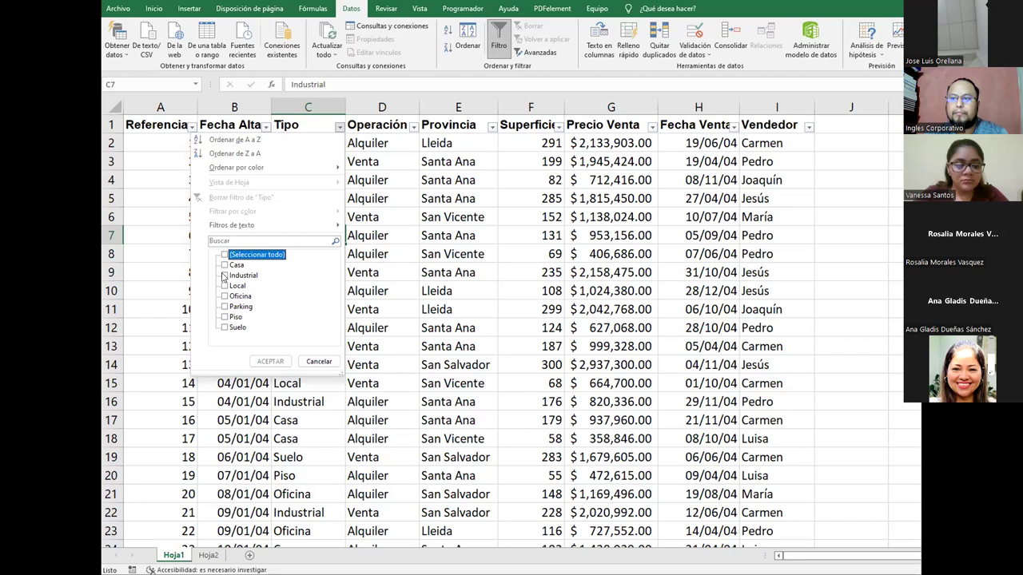
pyautogui.click(225, 276)
pyautogui.click(270, 361)
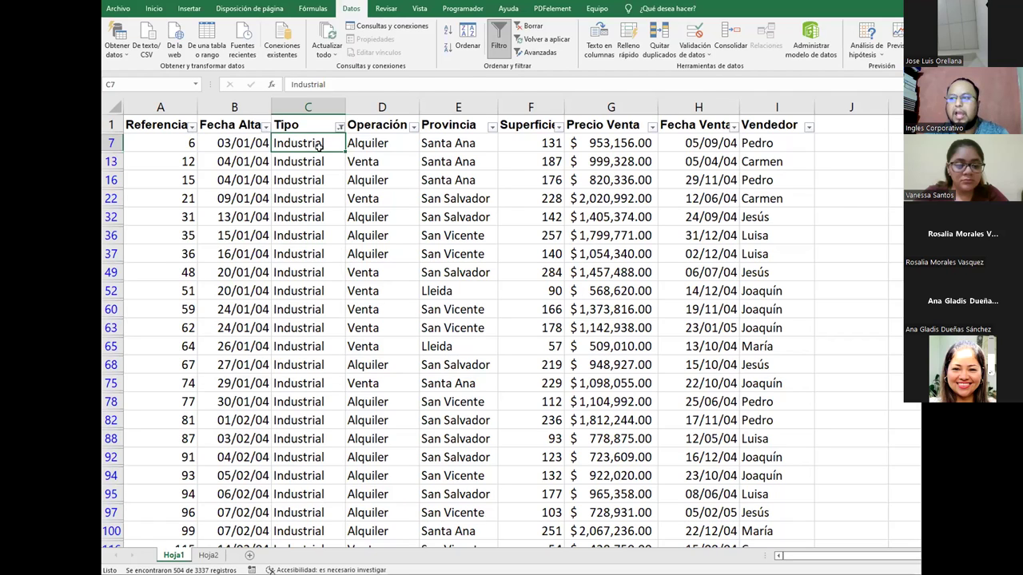
# Also filter the Vendedor column to show only the seller listed just before the blanks entry (Vacías)
pyautogui.click(810, 127)
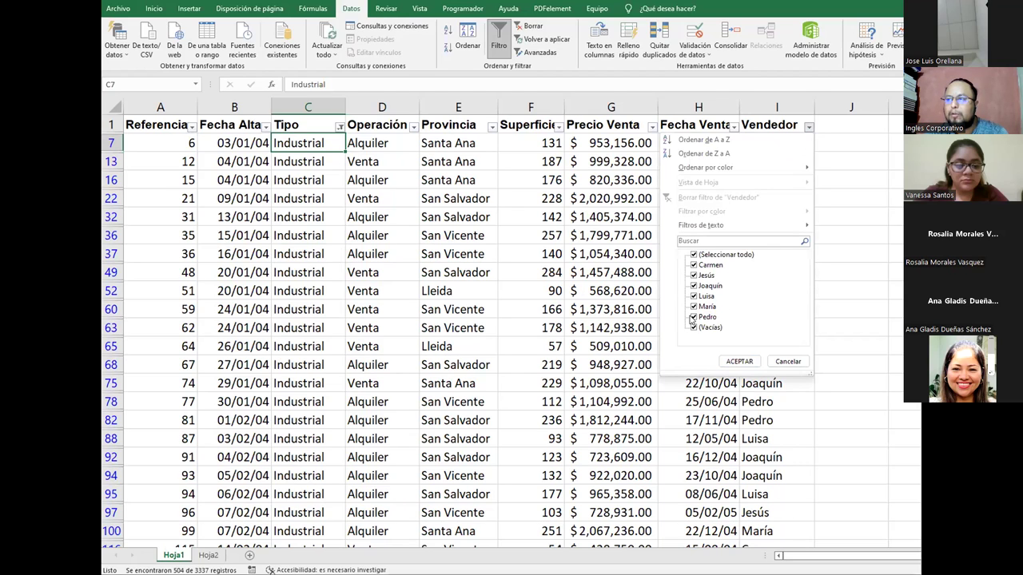
pyautogui.click(693, 255)
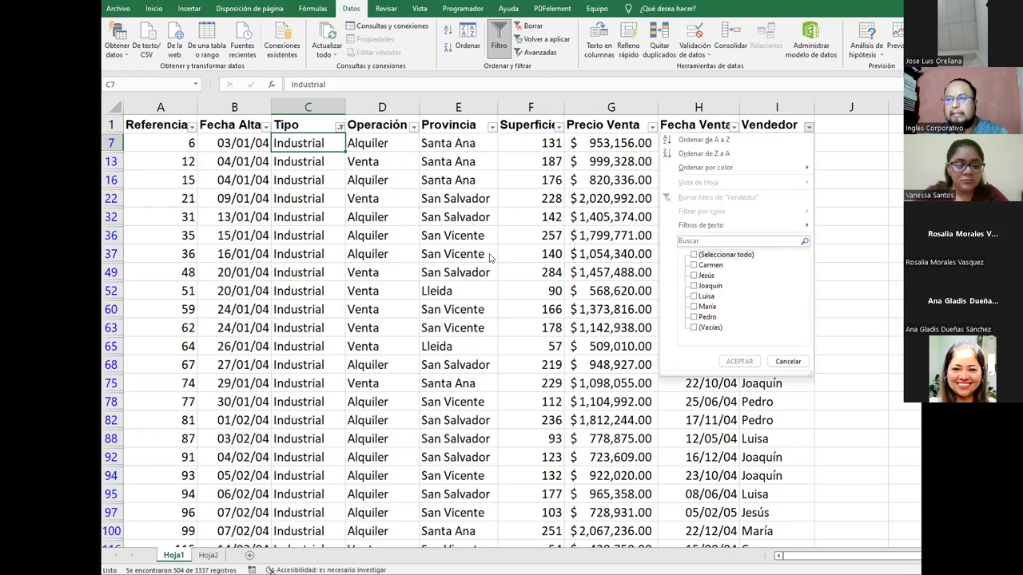
pyautogui.click(694, 317)
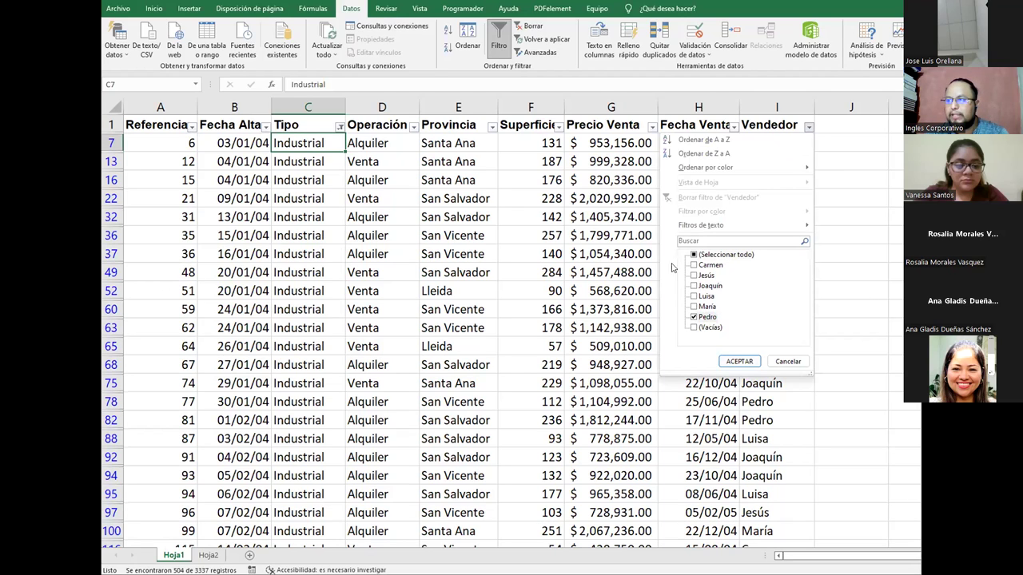
pyautogui.click(737, 362)
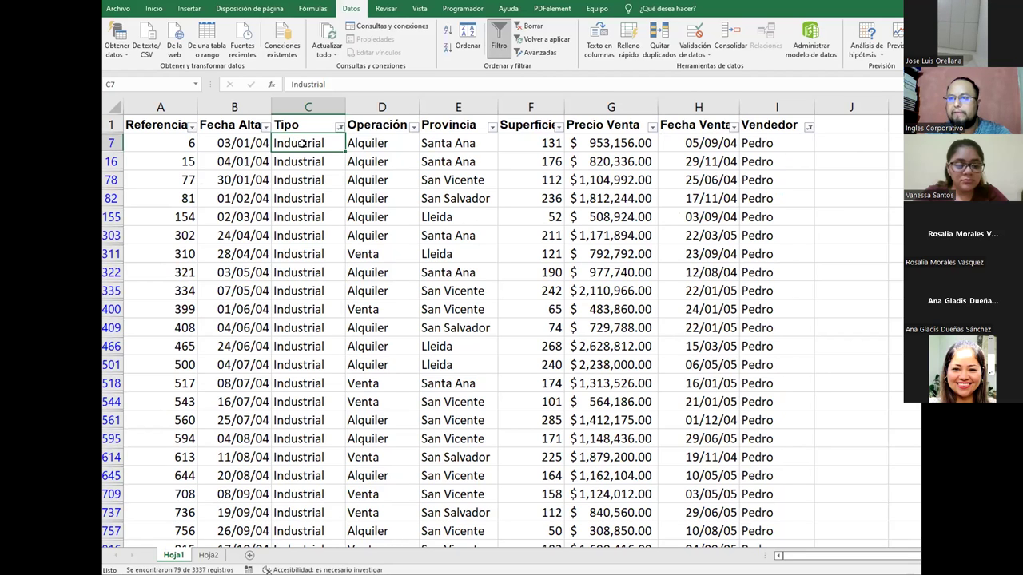
# Select the filtered Tipo cells from record 6 through the last record and review the list back up to its header
pyautogui.hotkey('ctrl', 'shift', 'Down')
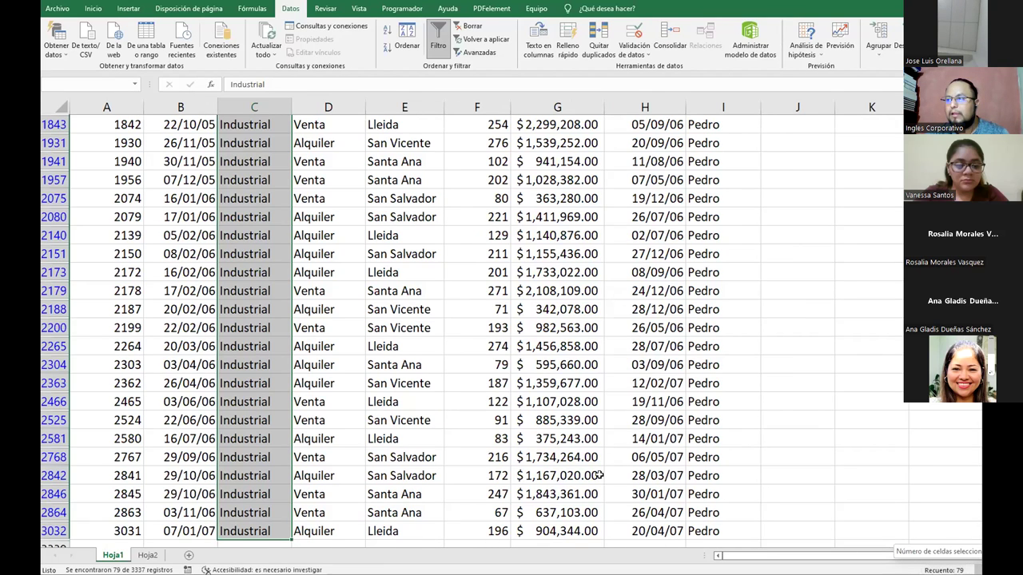
pyautogui.scroll(3, 702, 526)
pyautogui.scroll(7, 702, 526)
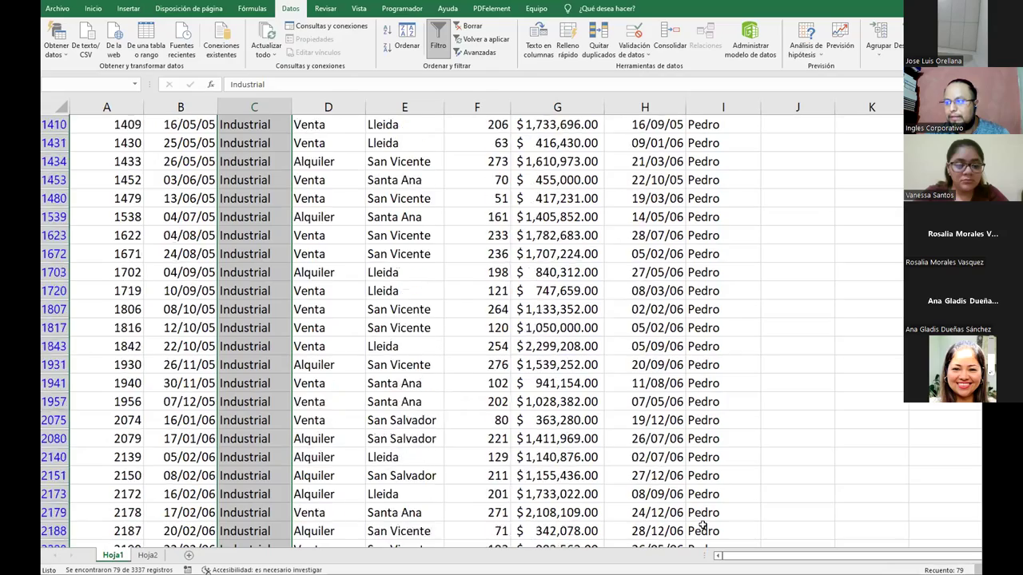
pyautogui.scroll(7, 696, 402)
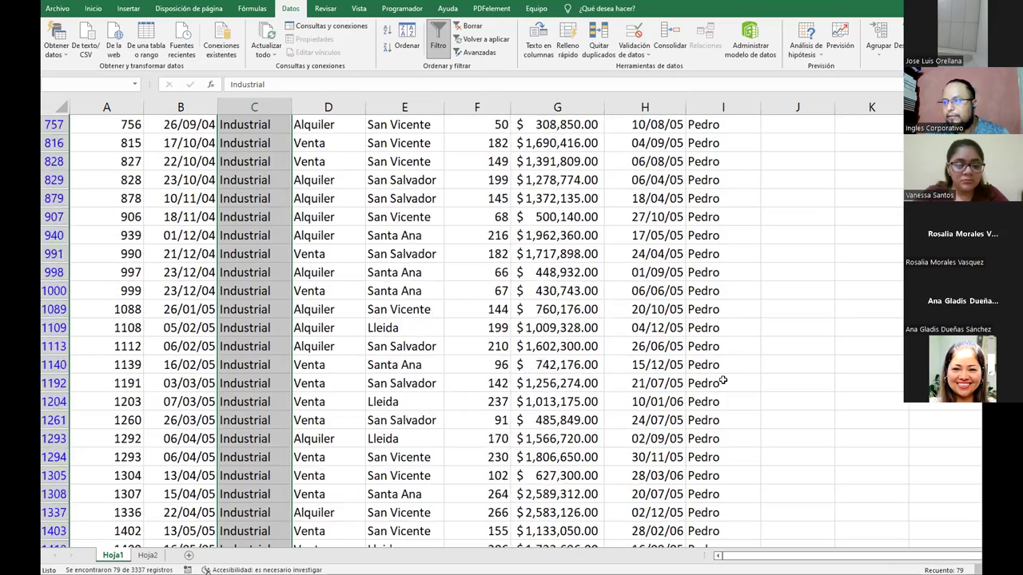
pyautogui.scroll(3, 631, 276)
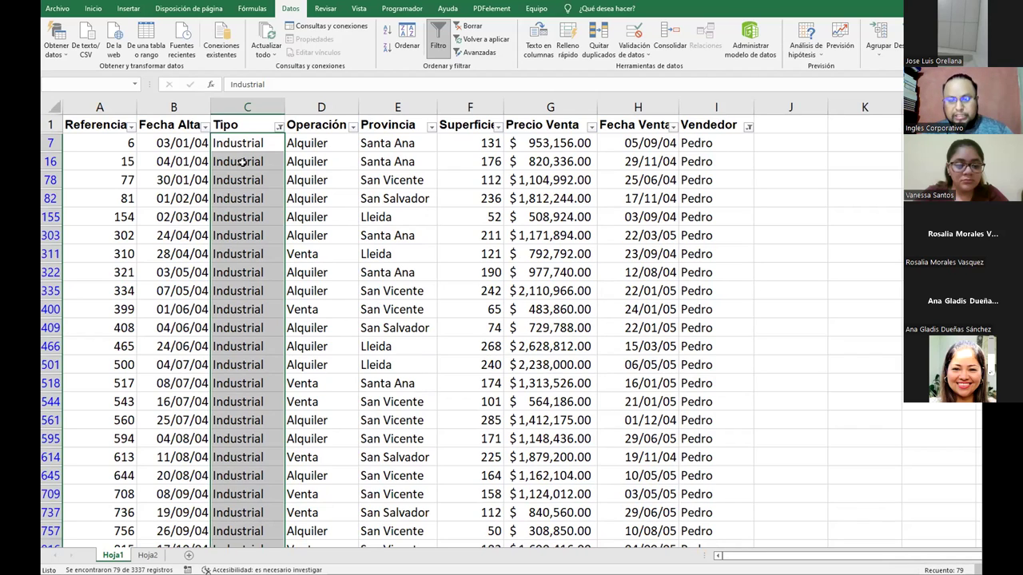
# Clear the Tipo and Vendedor filters from the table and select the first record's Tipo cell
pyautogui.click(472, 25)
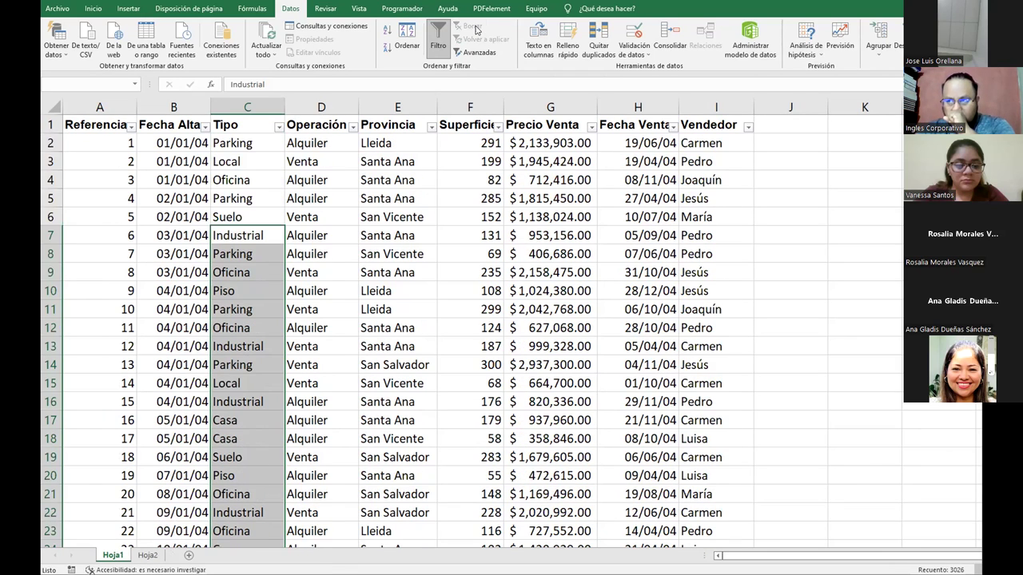
pyautogui.click(237, 139)
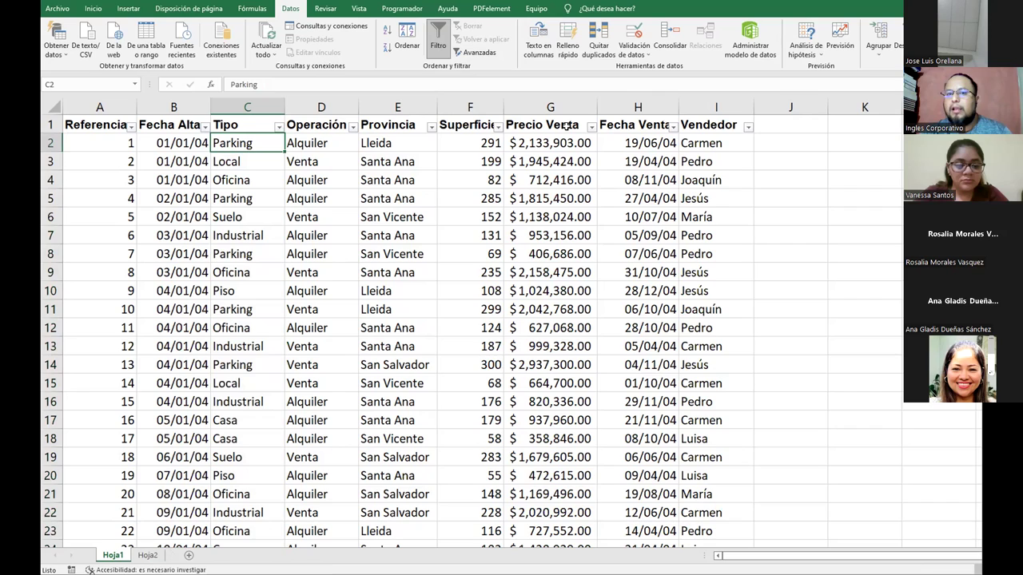
# Examine the Superficie column's list of filter values from lowest to highest, and close it without filtering
pyautogui.click(498, 127)
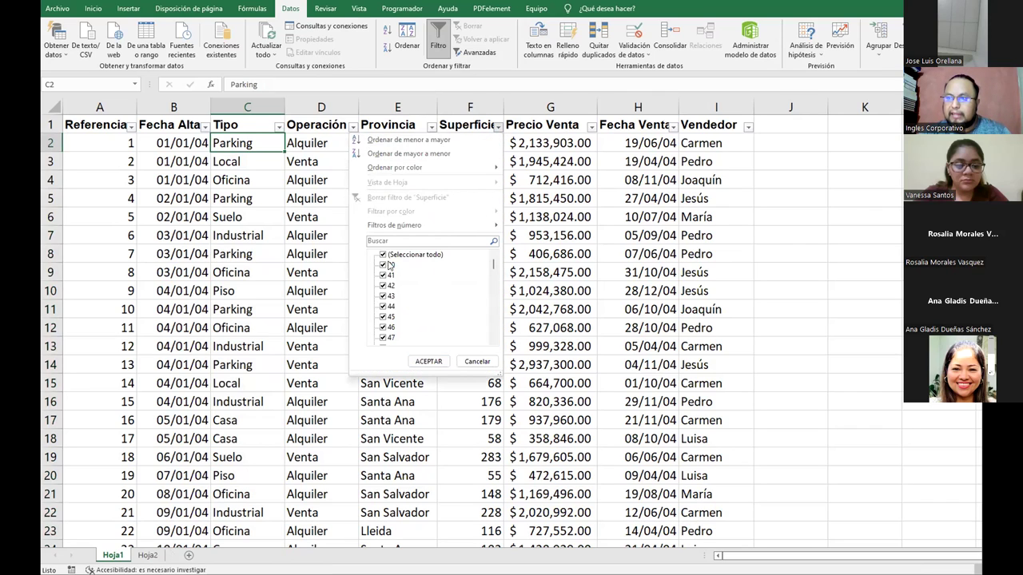
pyautogui.moveTo(493, 268); pyautogui.dragTo(491, 334)
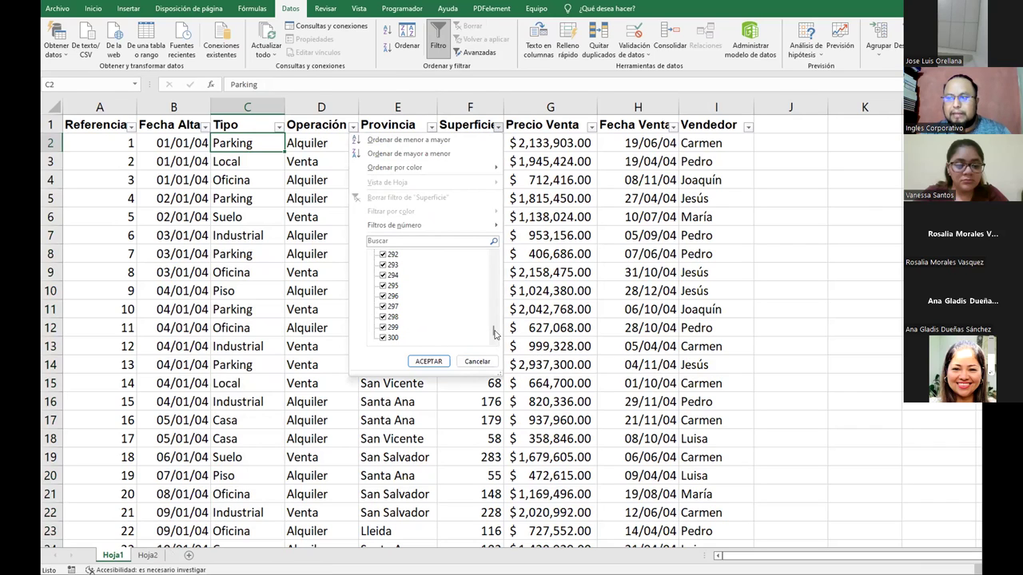
pyautogui.moveTo(495, 320); pyautogui.dragTo(492, 256)
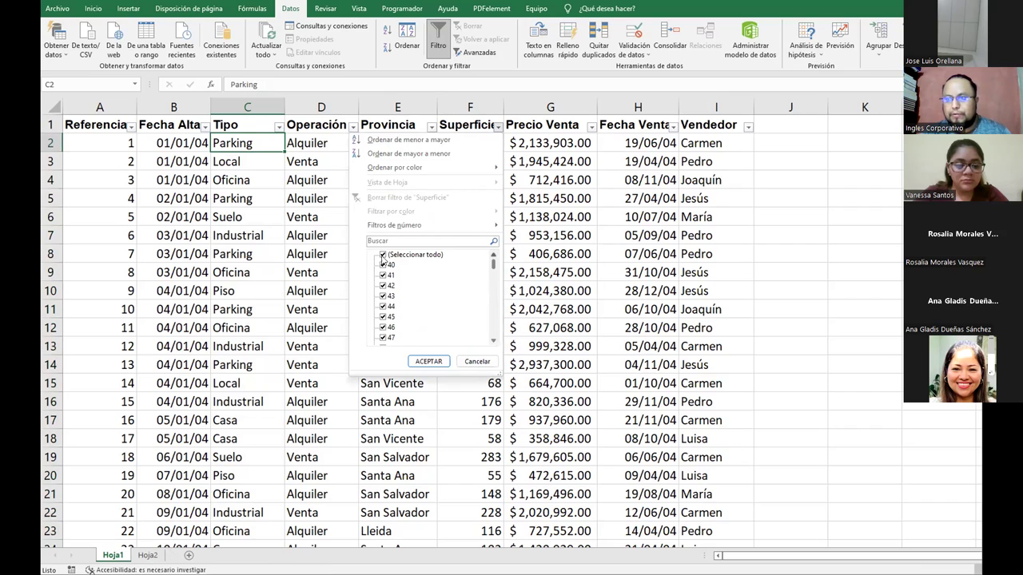
pyautogui.click(477, 361)
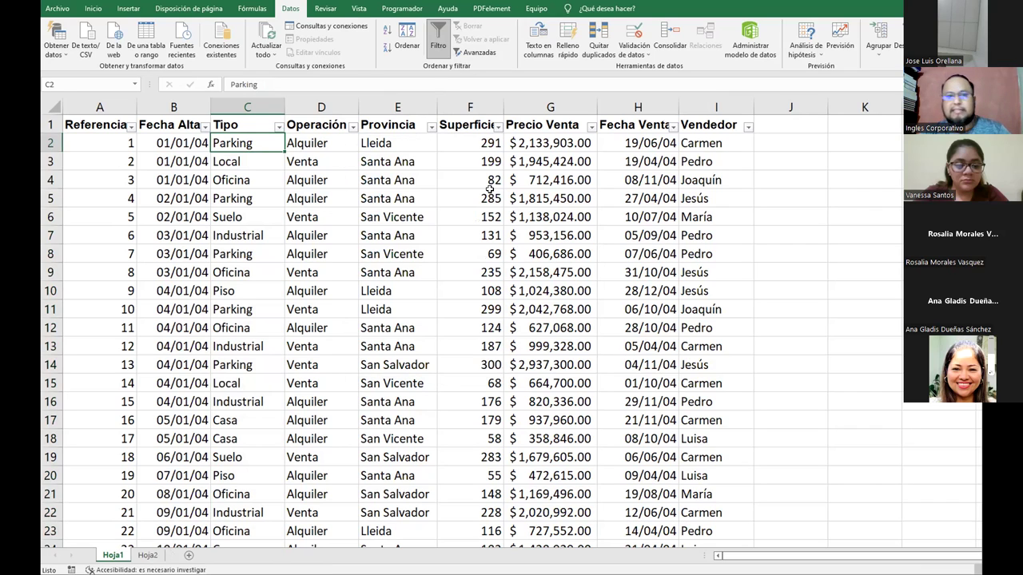
# Examine the number filter options of Superficie and Precio Venta and the date filter options of Fecha Venta
pyautogui.click(496, 128)
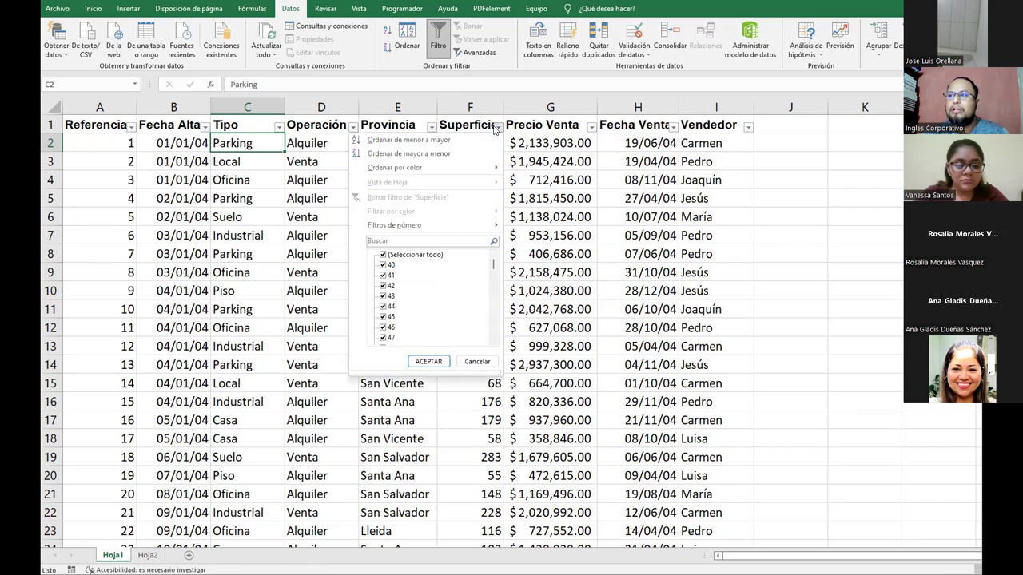
pyautogui.moveTo(406, 227)
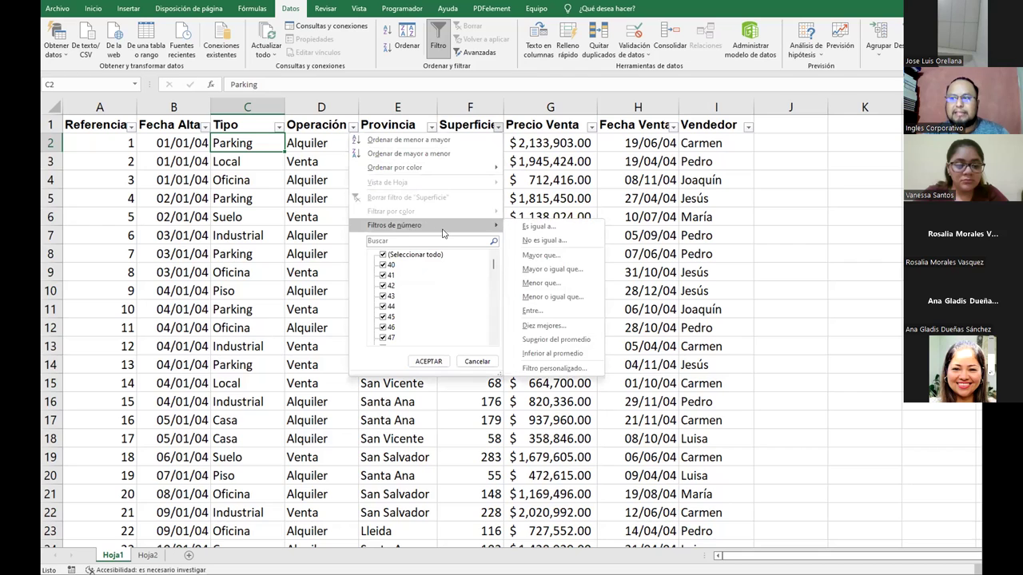
pyautogui.click(591, 128)
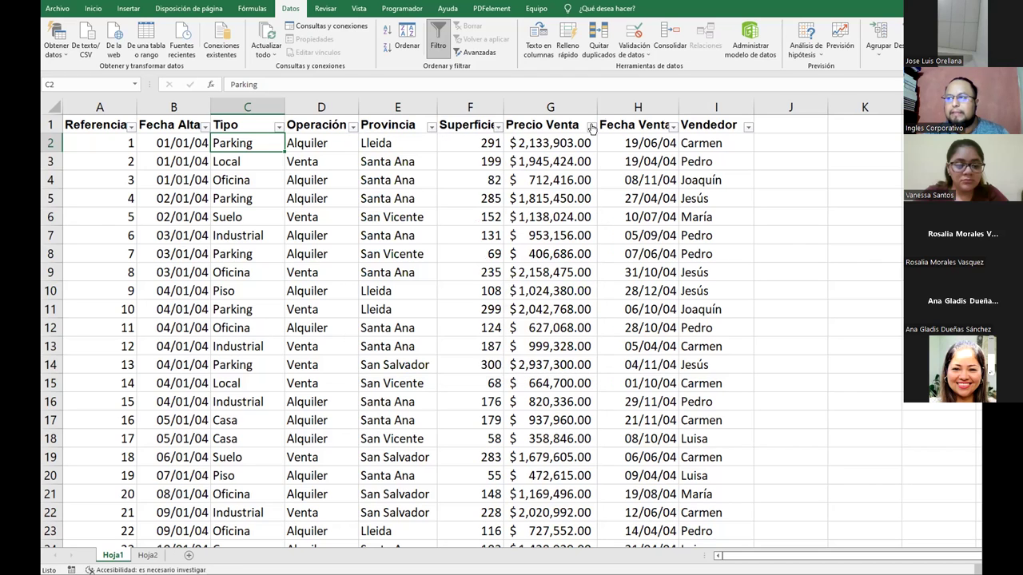
pyautogui.click(591, 128)
pyautogui.moveTo(553, 229)
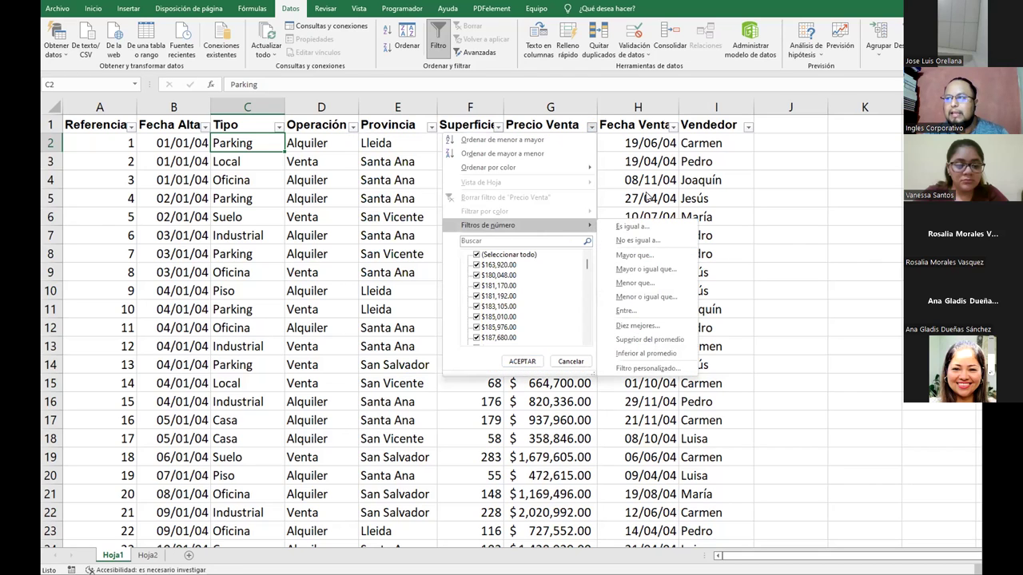
pyautogui.click(671, 127)
pyautogui.click(670, 125)
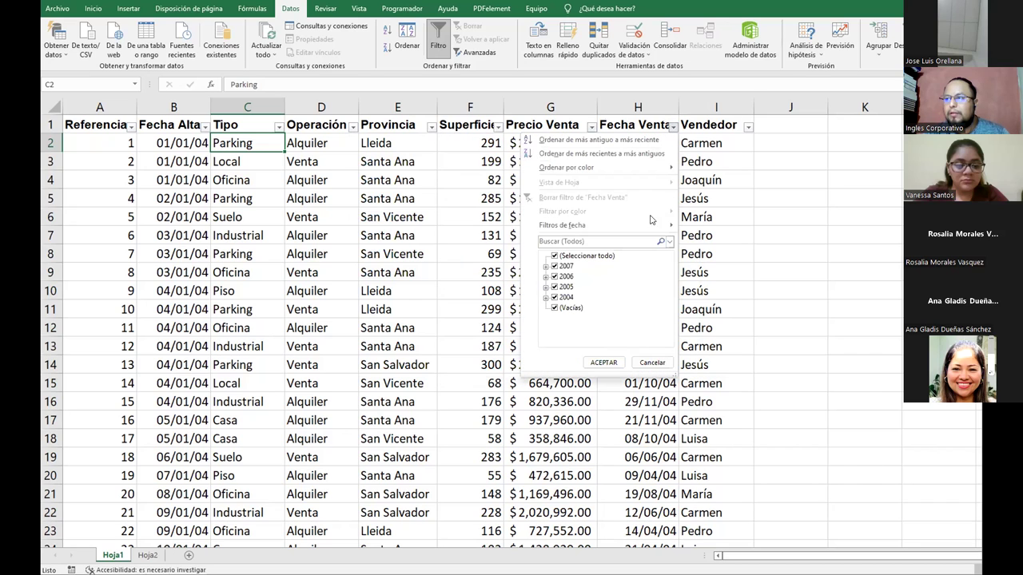
pyautogui.moveTo(621, 226)
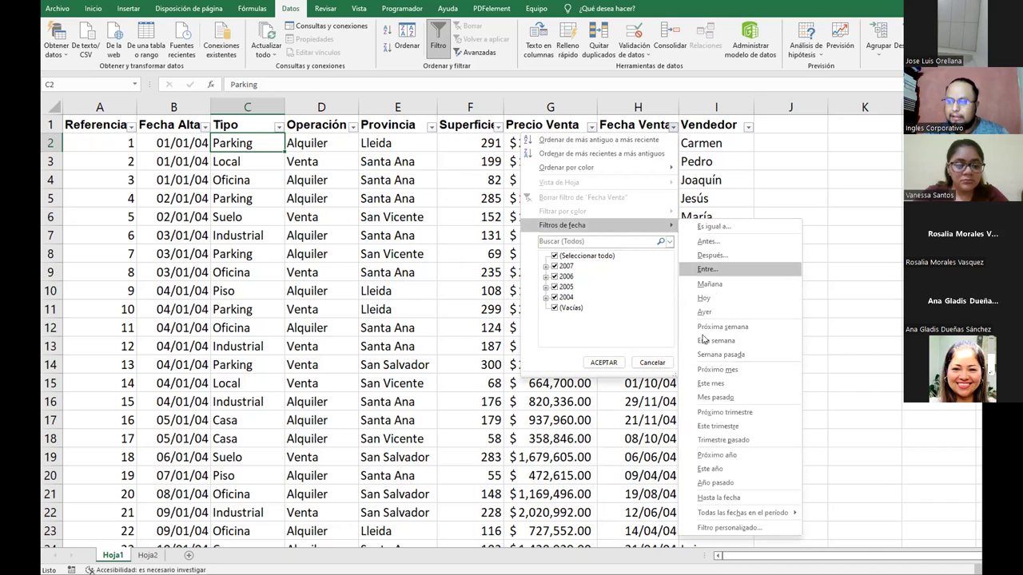
pyautogui.click(558, 127)
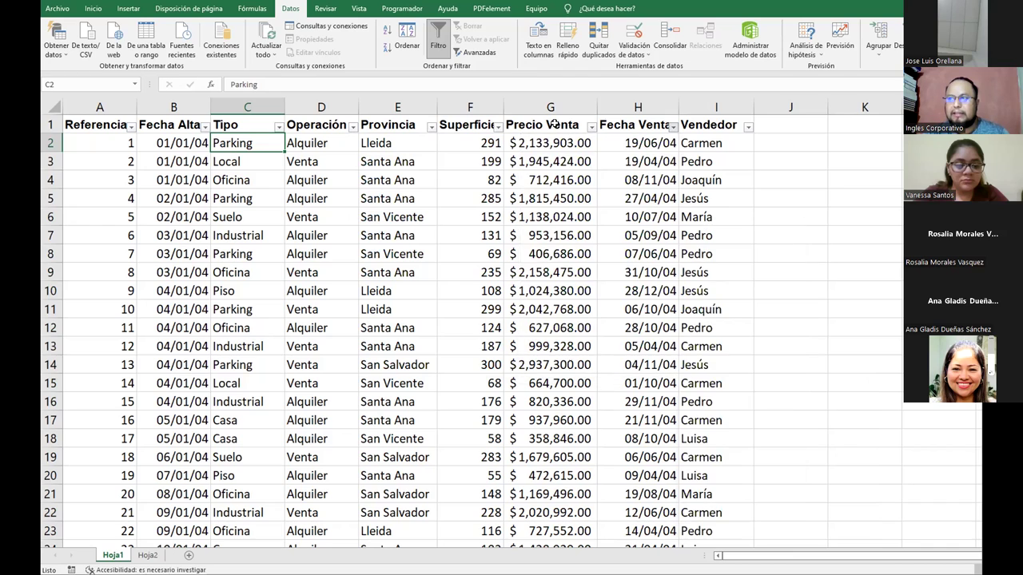
# Filter Superficie to values between 200 and 300, and select the filtered Tipo cells through the last record before returning to the header
pyautogui.click(496, 128)
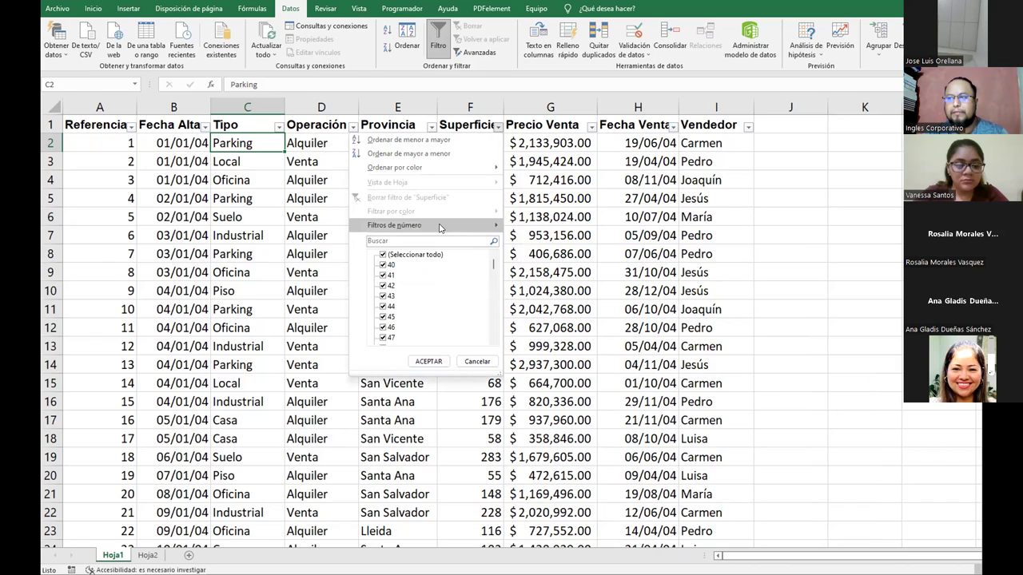
pyautogui.moveTo(414, 227)
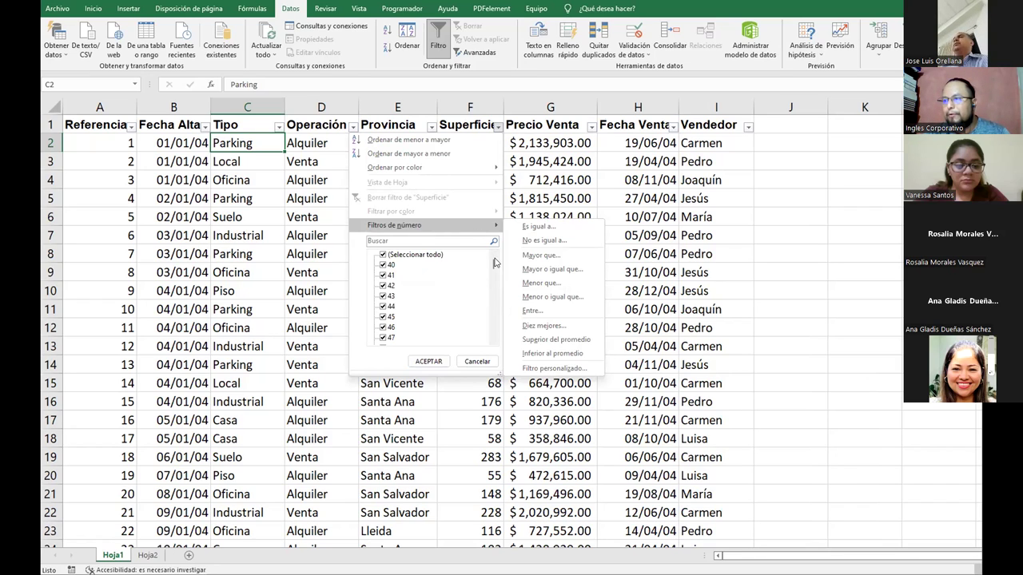
pyautogui.moveTo(493, 275); pyautogui.dragTo(497, 349)
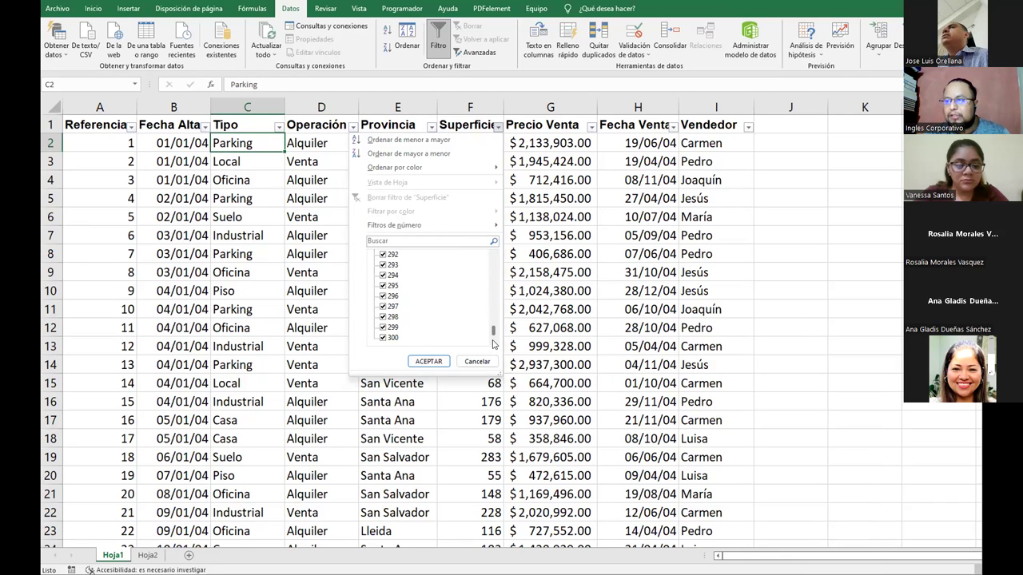
pyautogui.moveTo(494, 331); pyautogui.dragTo(486, 265)
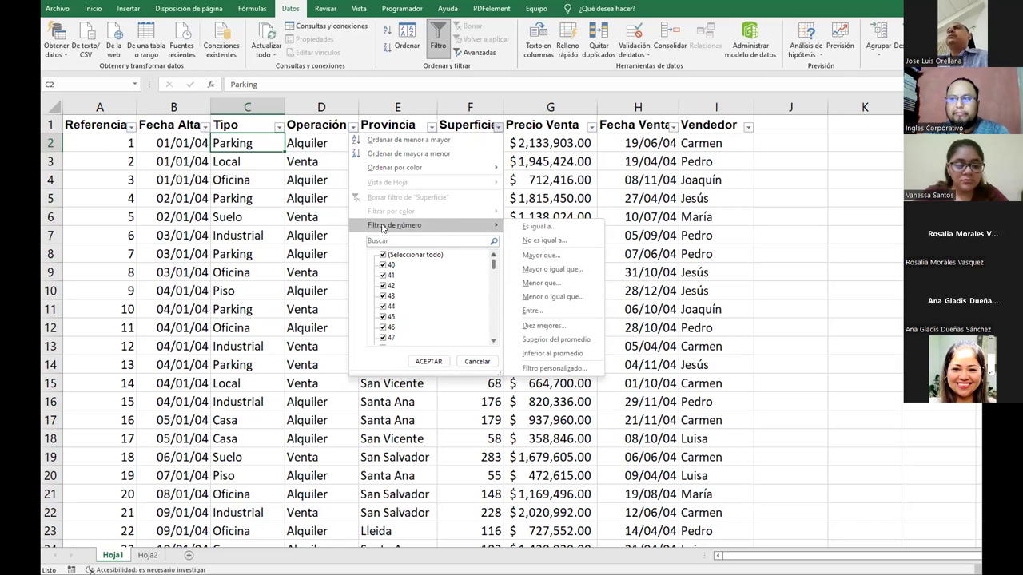
pyautogui.click(546, 311)
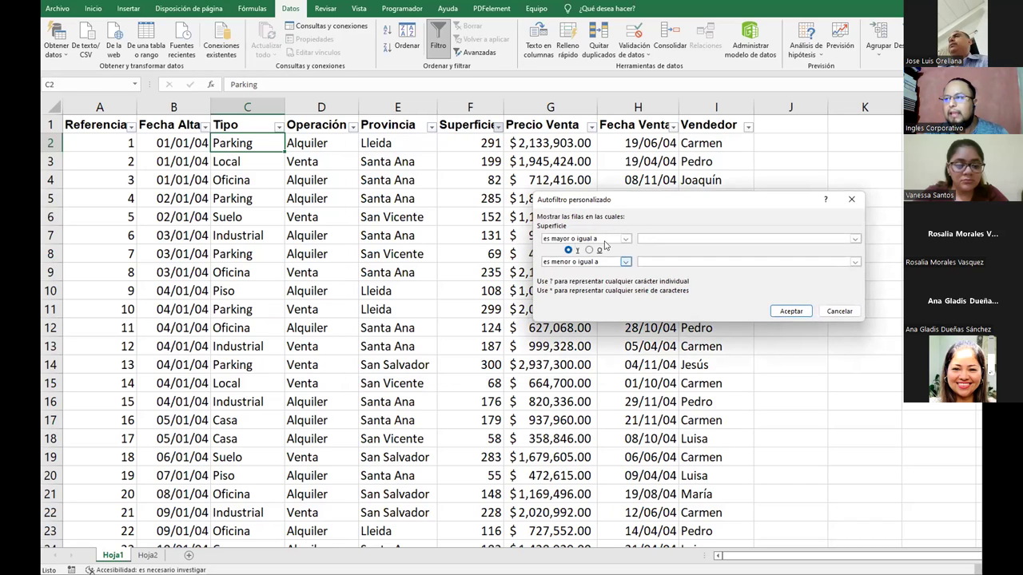
pyautogui.click(669, 239)
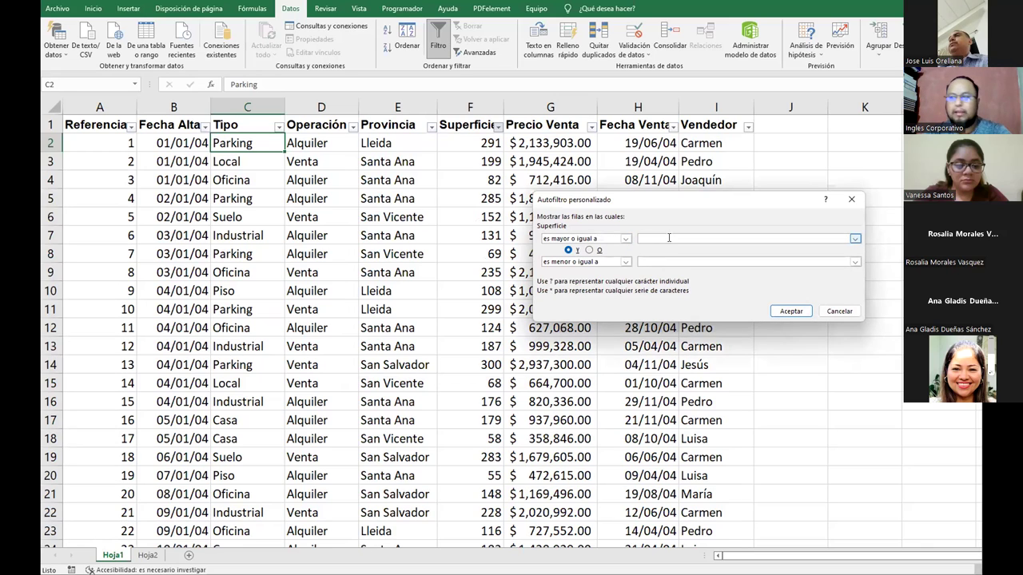
pyautogui.click(653, 262)
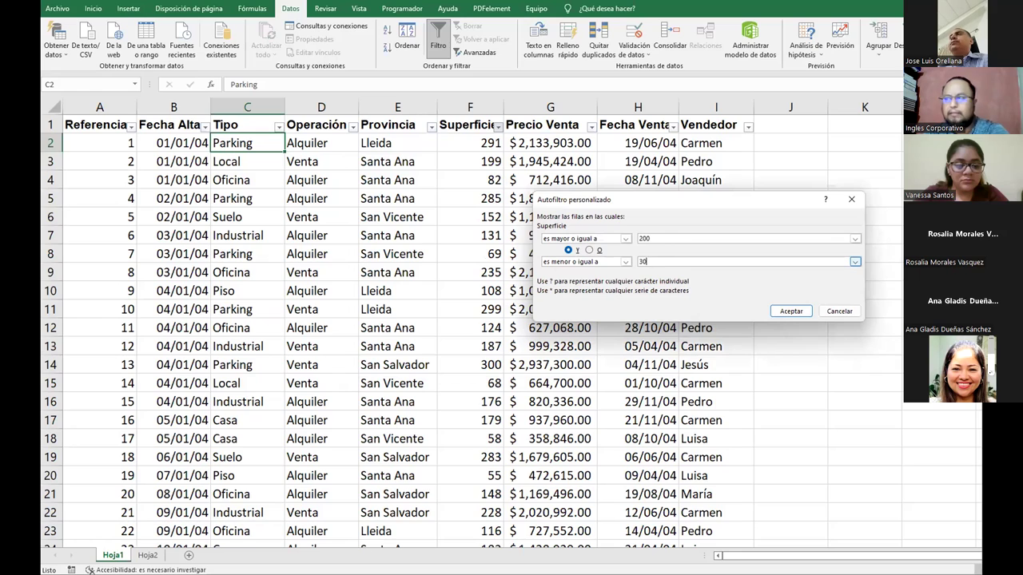
pyautogui.click(786, 315)
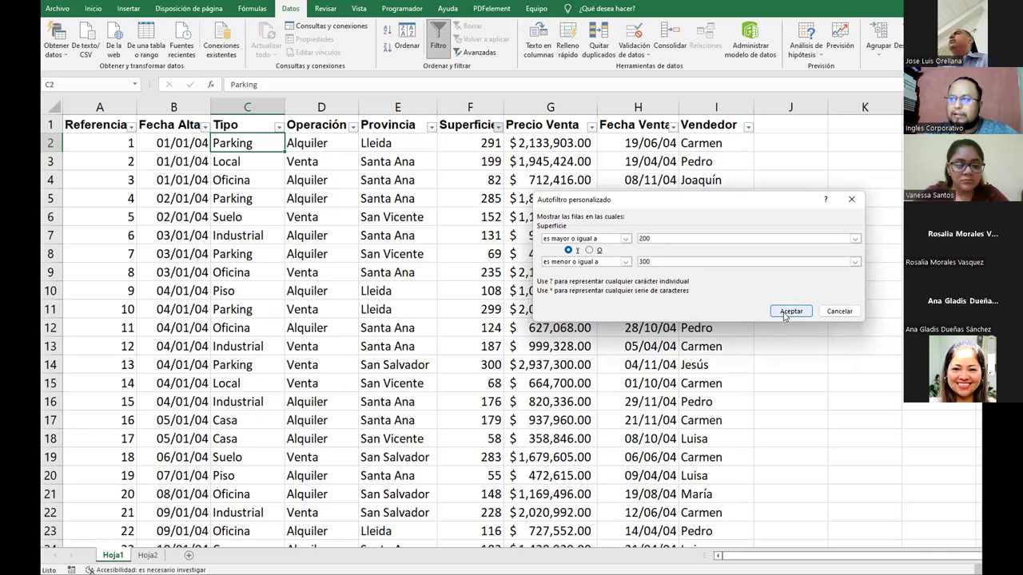
pyautogui.click(785, 313)
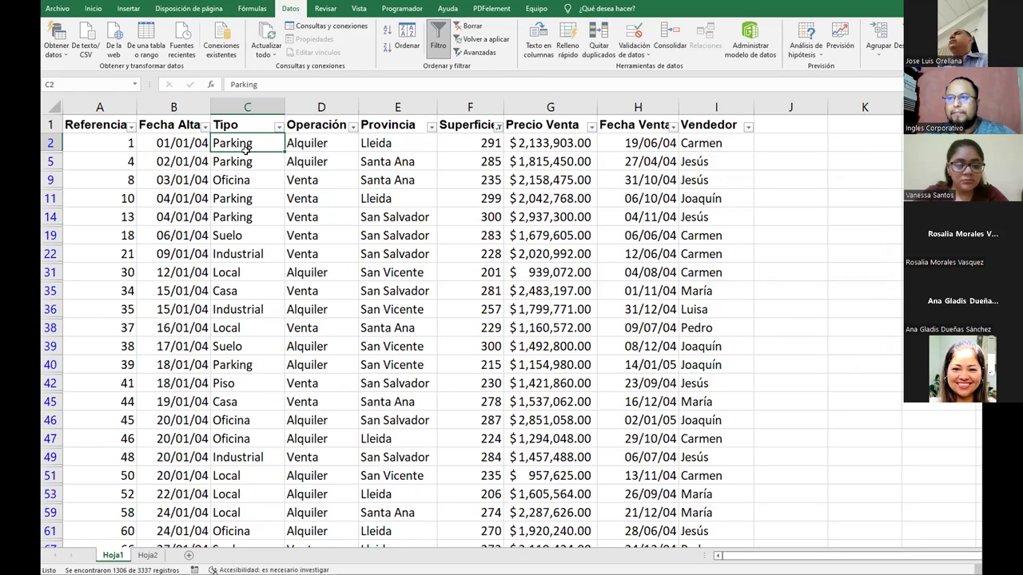
pyautogui.hotkey('ctrl', 'shift', 'Down')
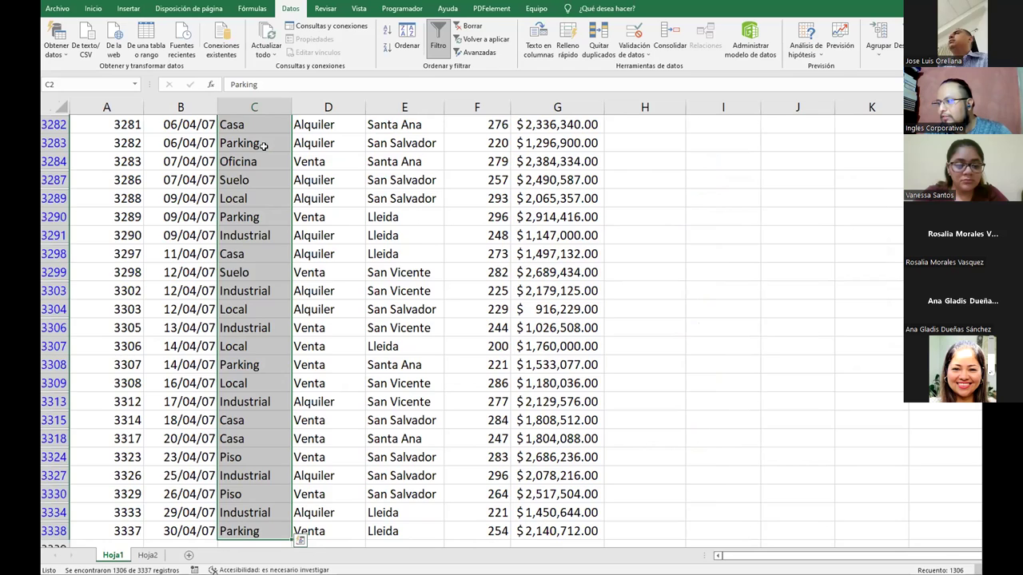
pyautogui.hotkey('ctrl', 'Up')
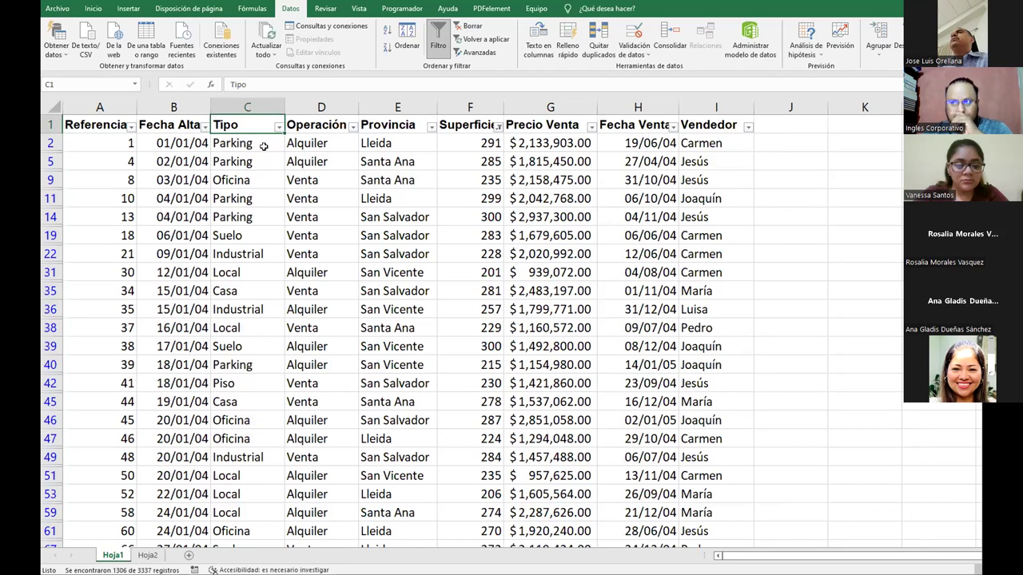
# Examine the Precio Venta column's list of filter values from the highest prices down to those just below 2,500,000
pyautogui.click(590, 128)
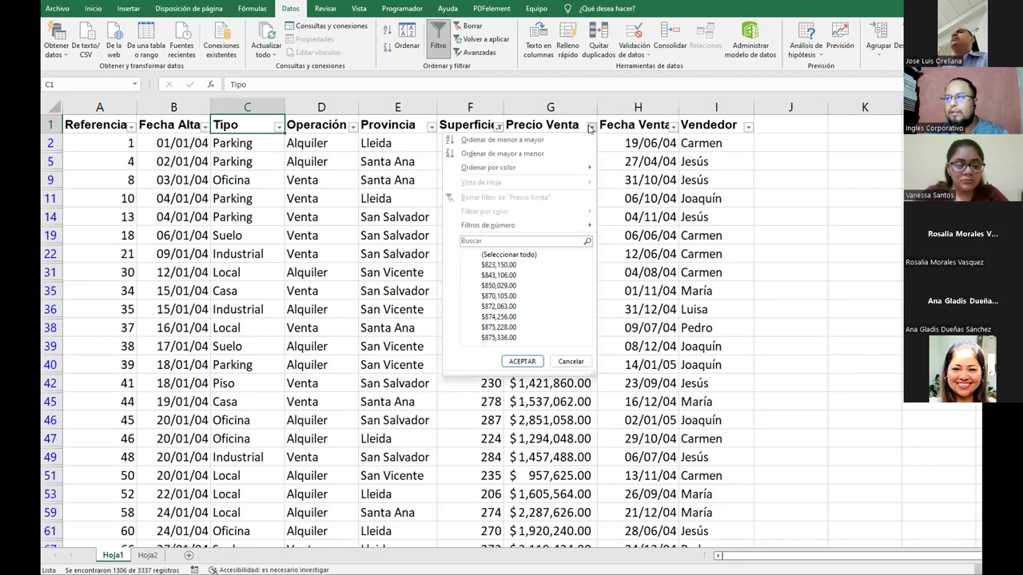
pyautogui.moveTo(588, 285); pyautogui.dragTo(588, 332)
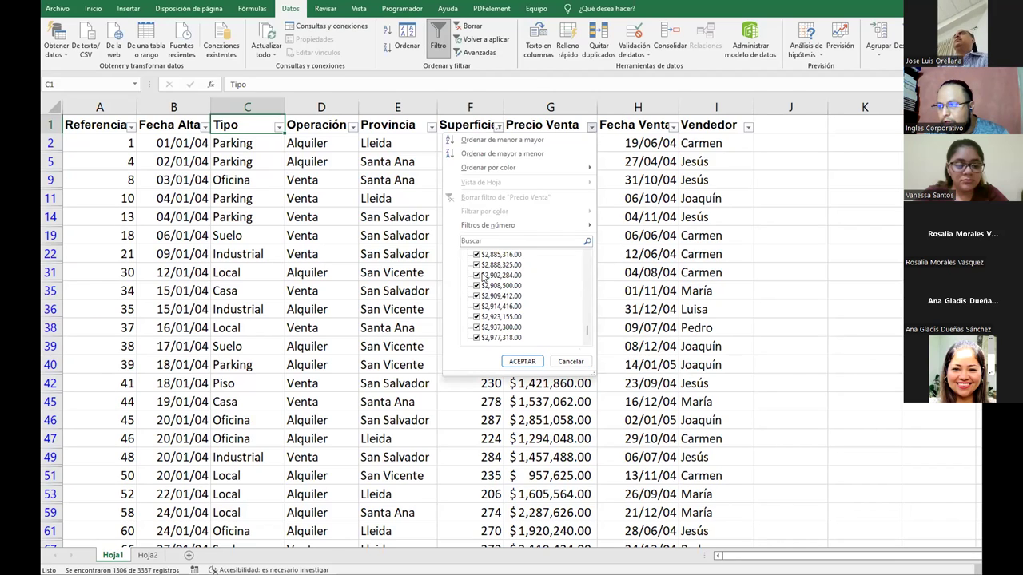
pyautogui.scroll(2, 487, 275)
pyautogui.scroll(2, 487, 275)
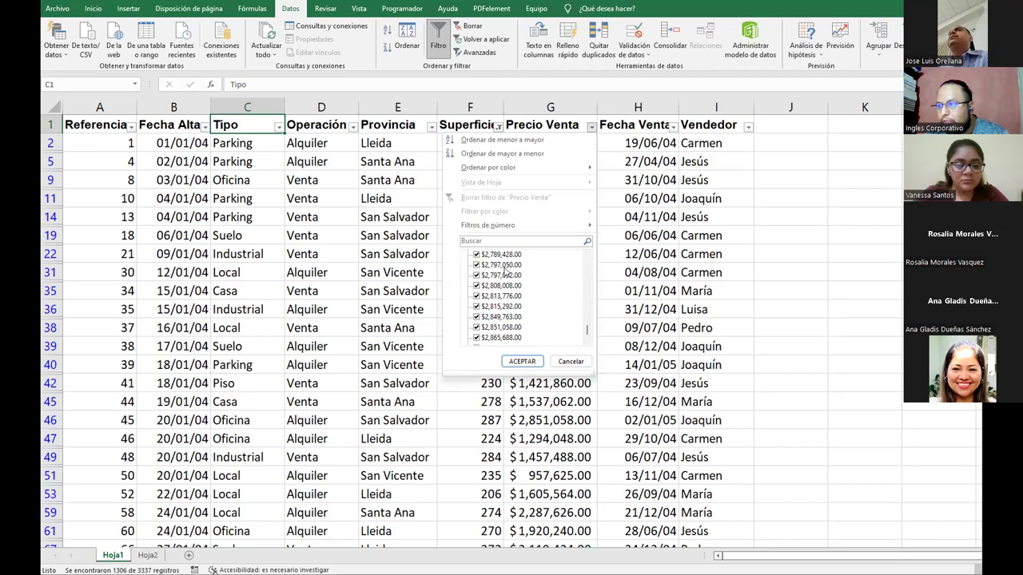
pyautogui.scroll(3, 502, 279)
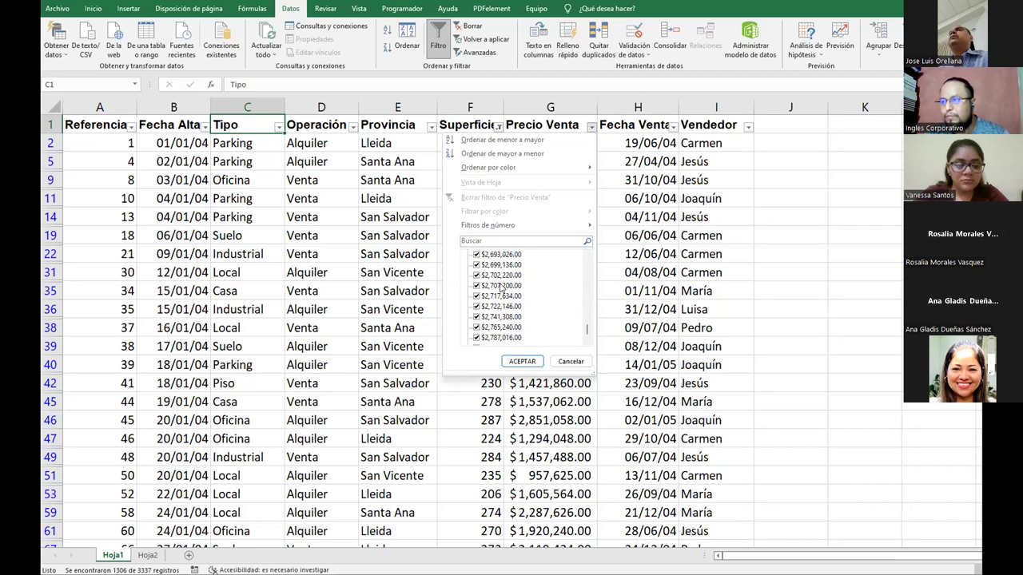
pyautogui.scroll(1, 499, 285)
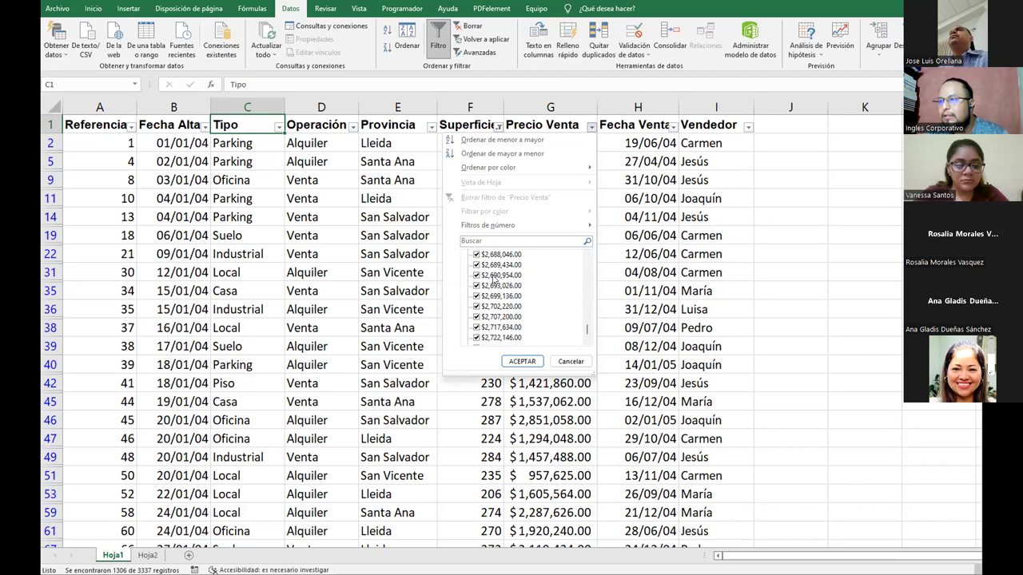
pyautogui.scroll(6, 498, 283)
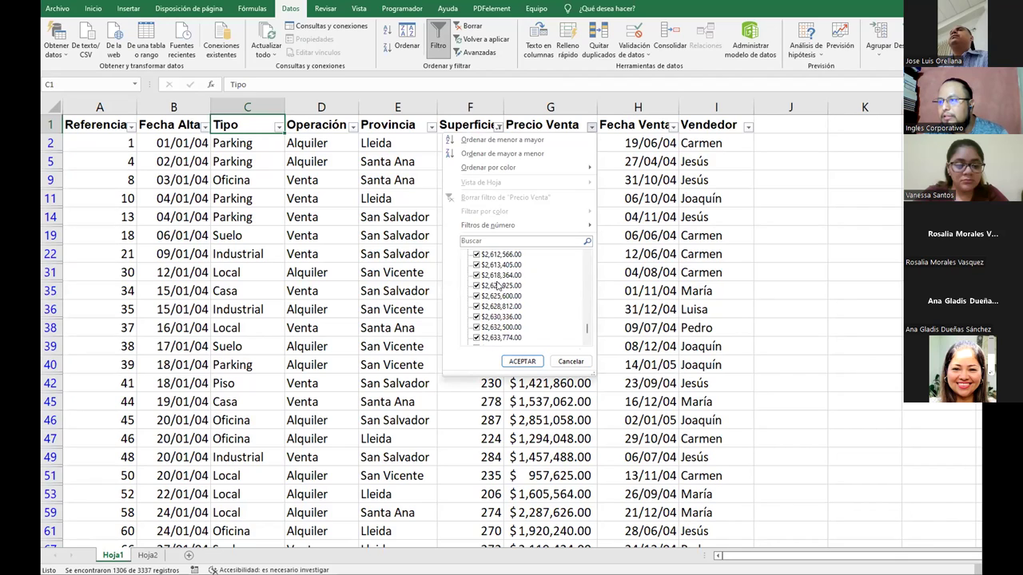
pyautogui.scroll(3, 499, 286)
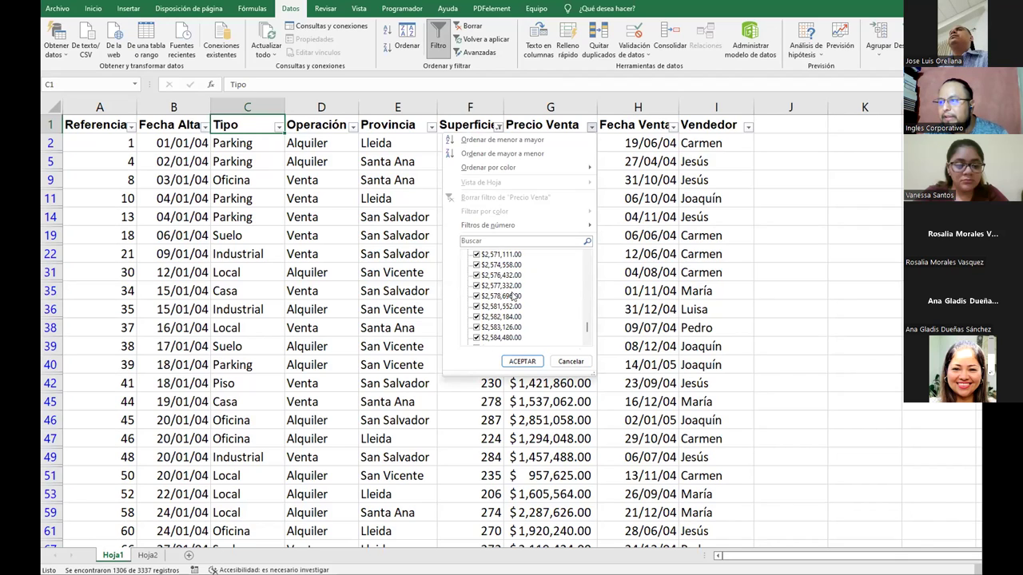
pyautogui.scroll(5, 514, 302)
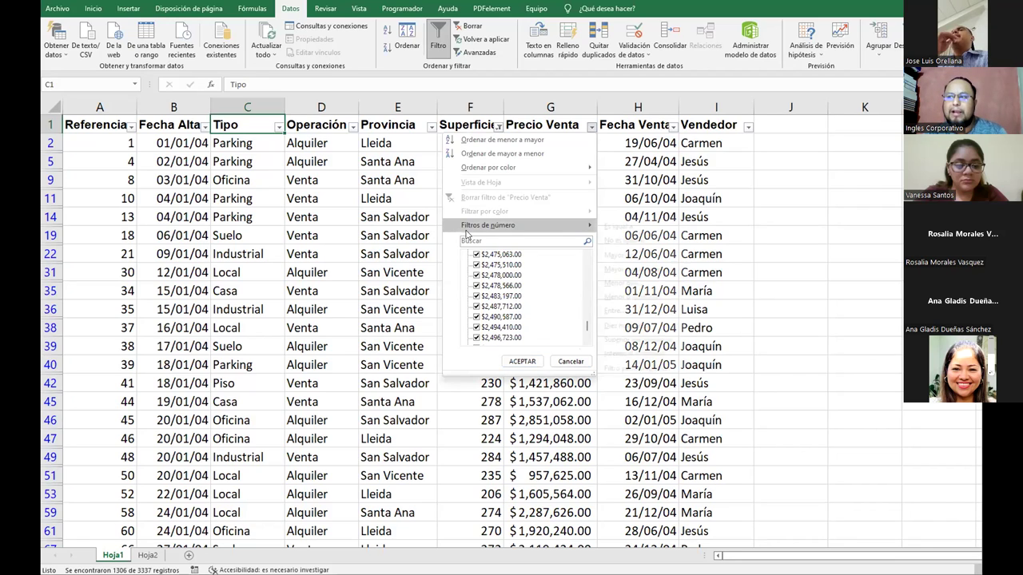
# Apply a number filter to Precio Venta that keeps only sales greater than 2500000.00
pyautogui.moveTo(466, 231)
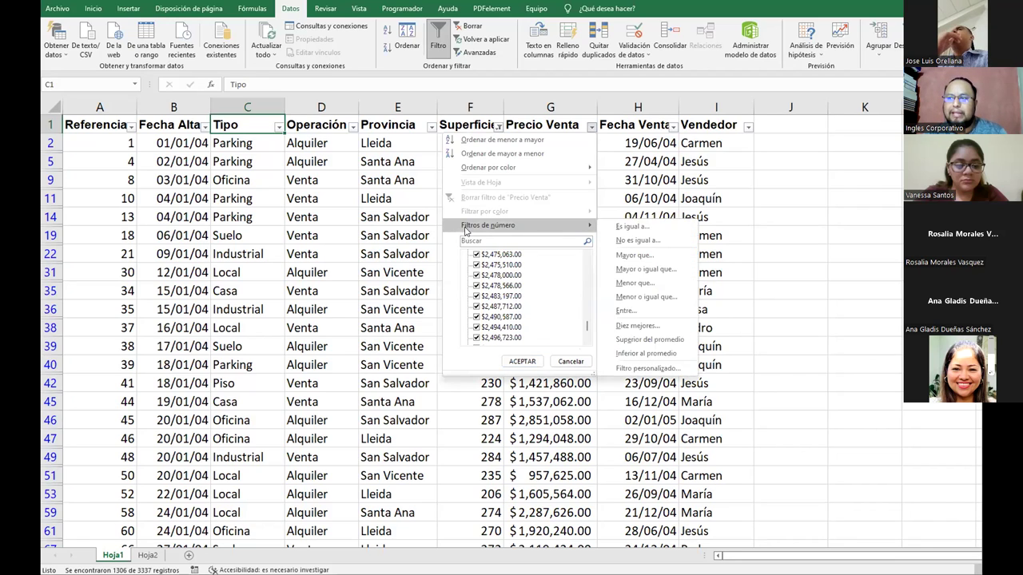
pyautogui.click(635, 256)
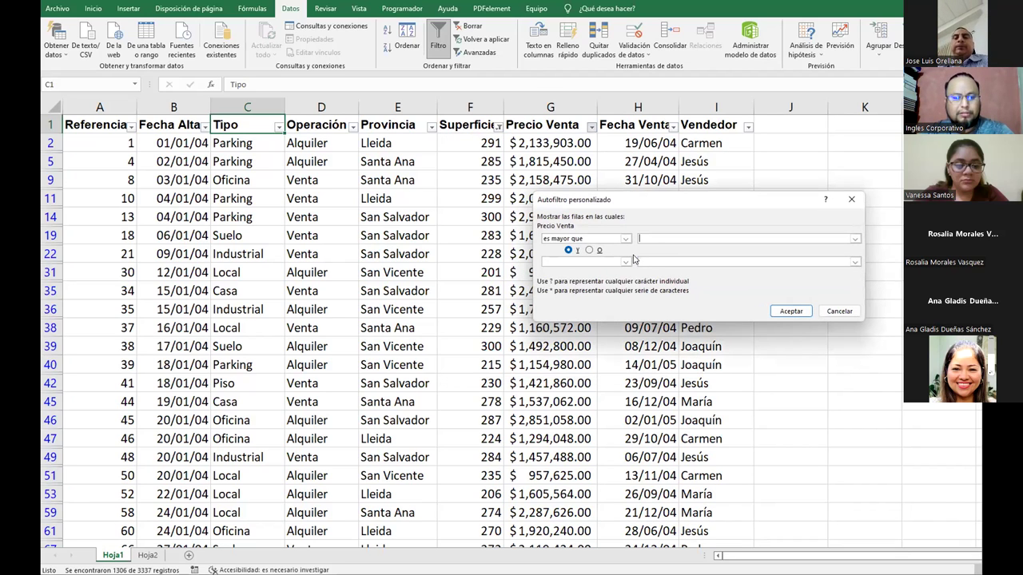
pyautogui.write('2500000.00')
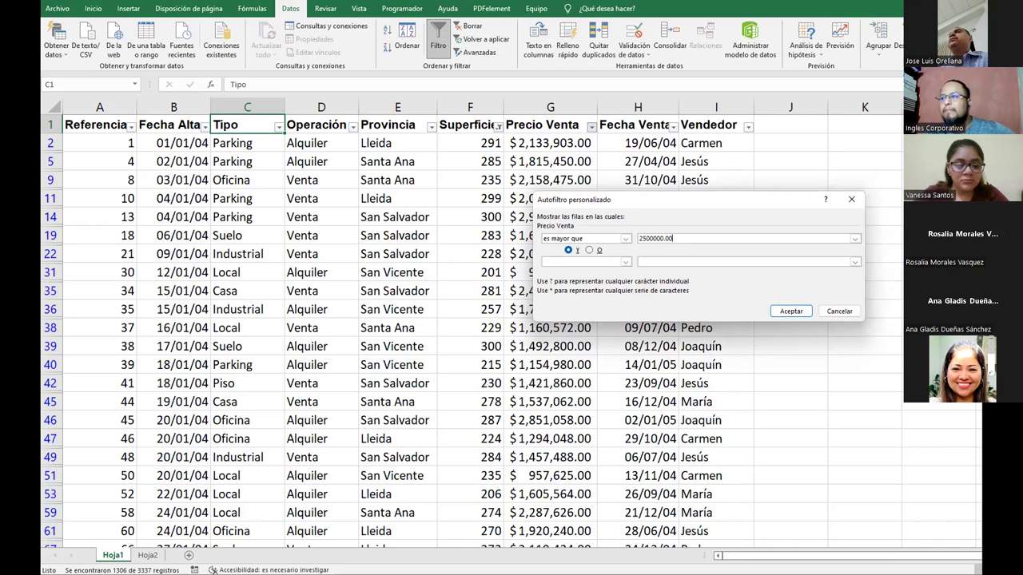
pyautogui.click(791, 311)
# Select the filtered Tipo cells through the last record, and review the remaining records back up to the Operación header
pyautogui.click(237, 141)
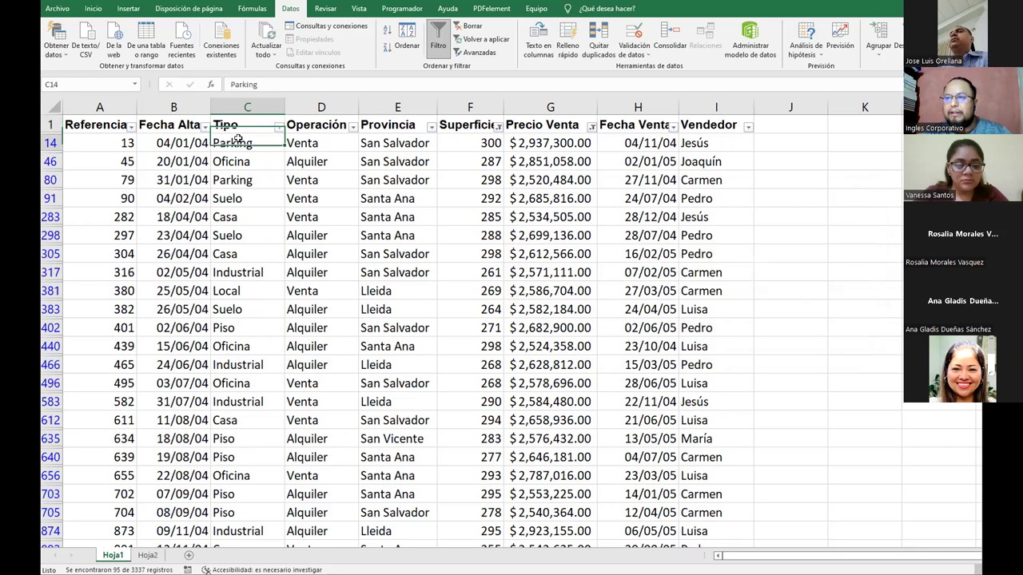
pyautogui.hotkey('ctrl', 'shift', 'Down')
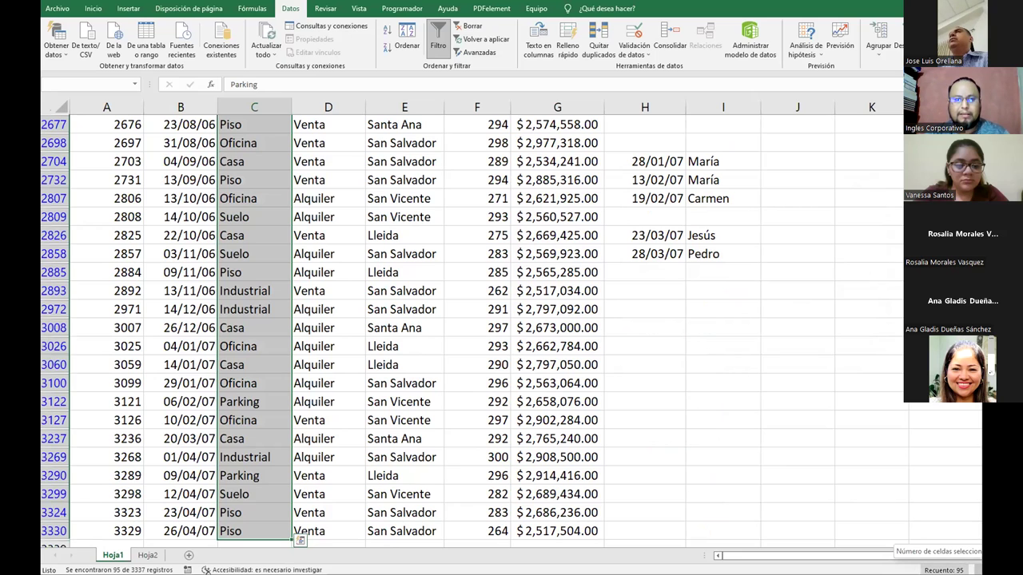
pyautogui.click(312, 327)
pyautogui.scroll(3, 307, 311)
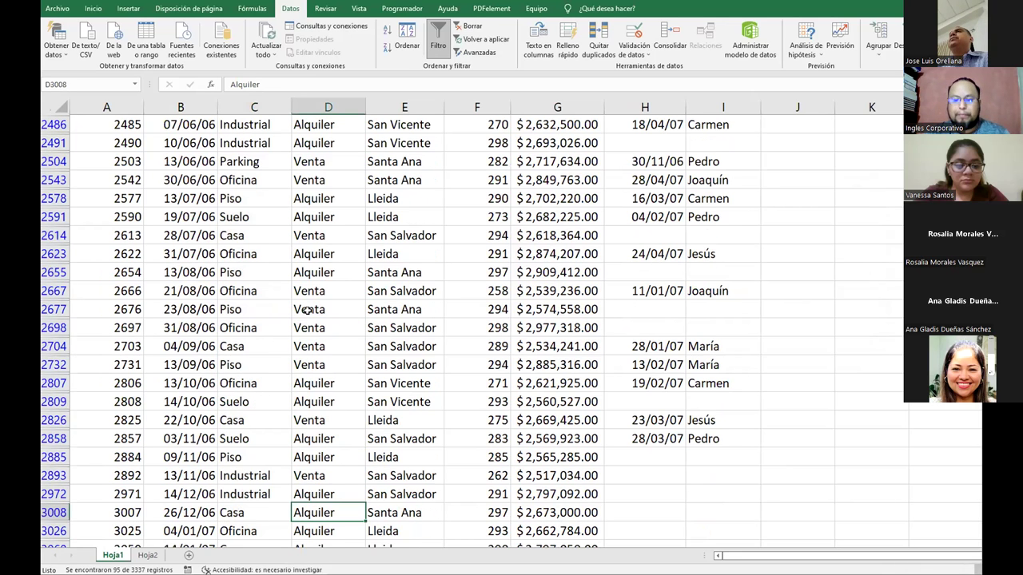
pyautogui.hotkey('ctrl', 'shift', 'Up')
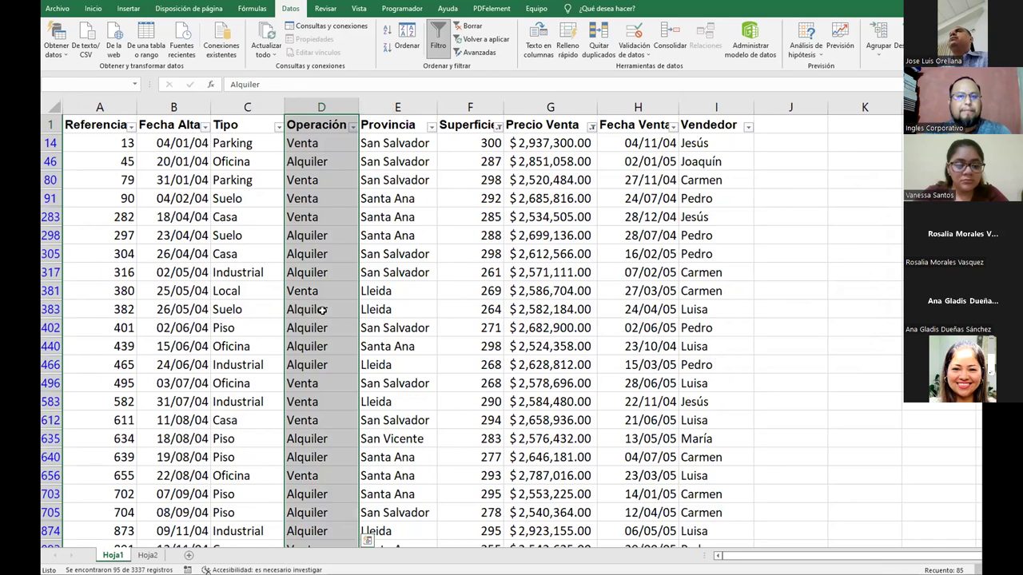
pyautogui.press('Up')
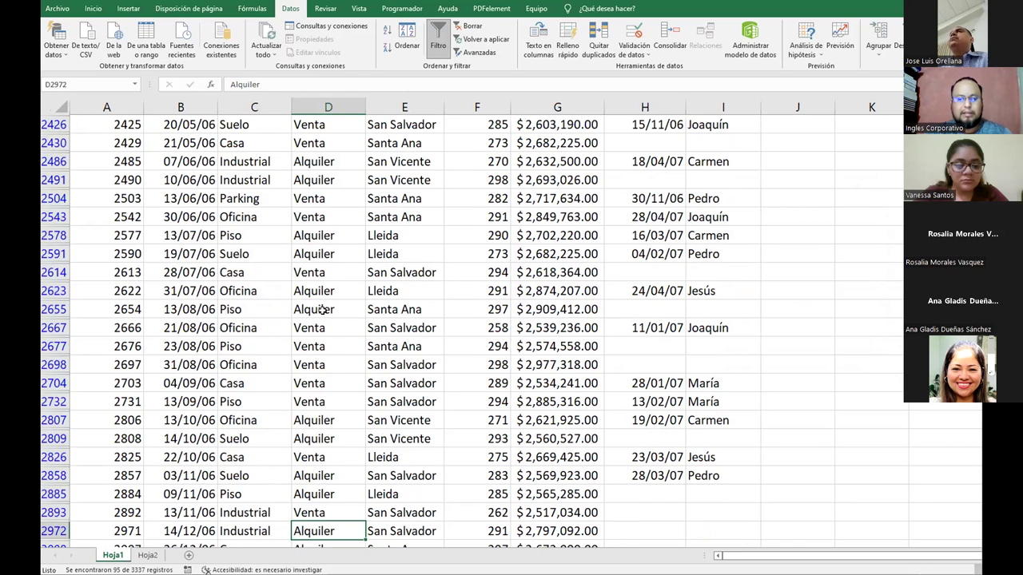
pyautogui.hotkey('ctrl', 'Up')
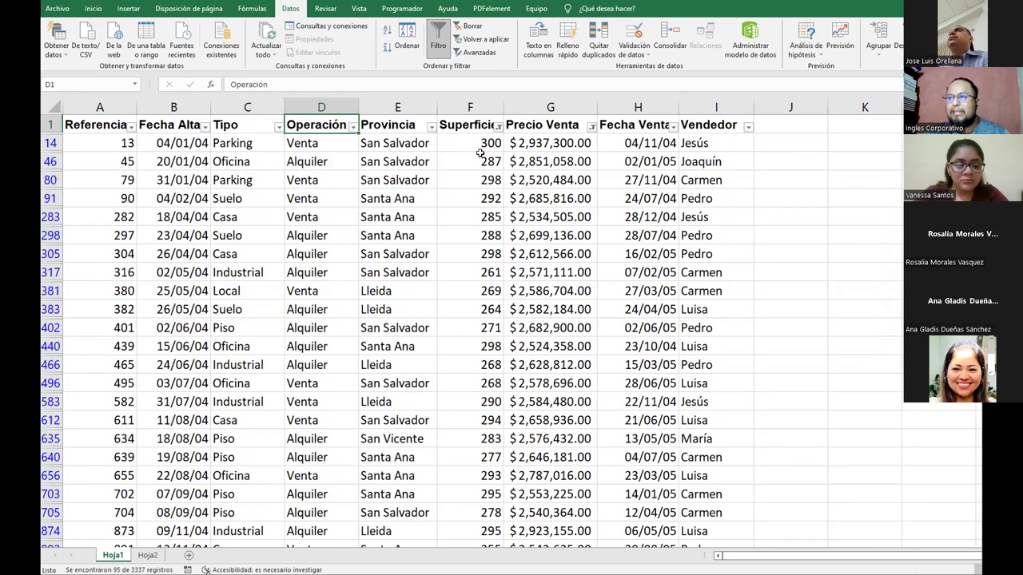
# Check the Between criteria set in Superficie's number filter and close them without changes
pyautogui.click(498, 127)
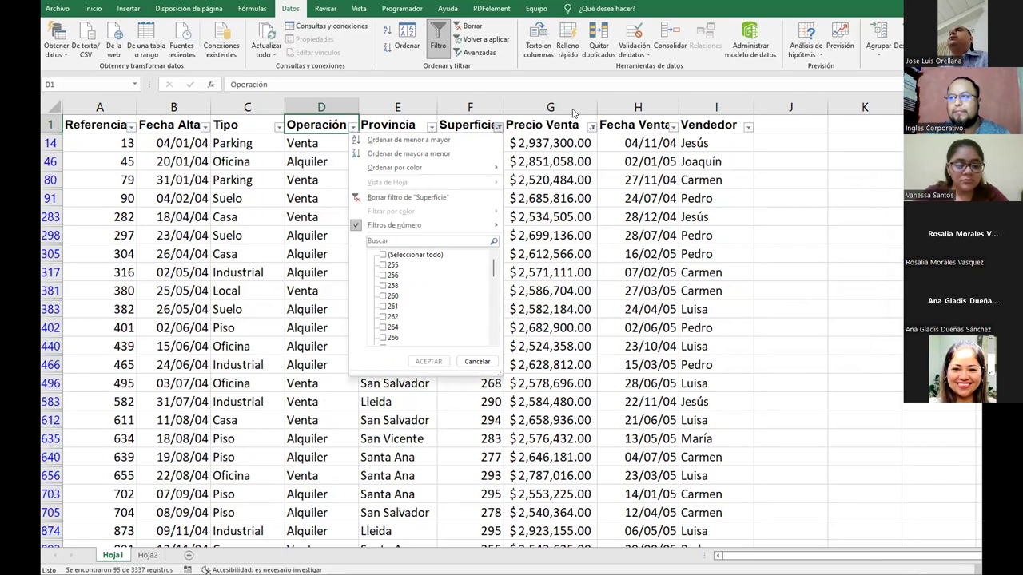
pyautogui.press('Escape')
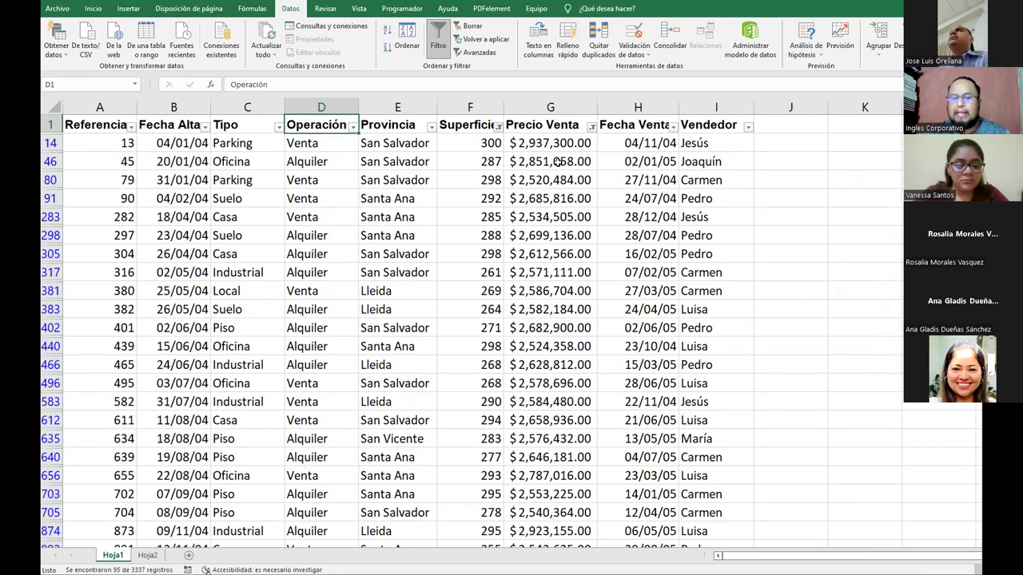
pyautogui.click(499, 127)
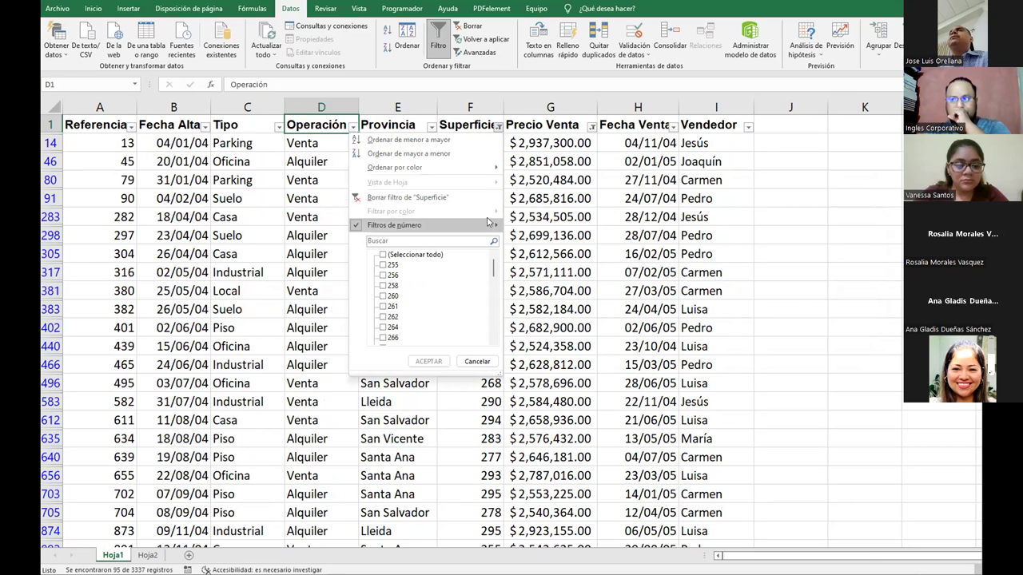
pyautogui.moveTo(494, 229)
pyautogui.click(532, 310)
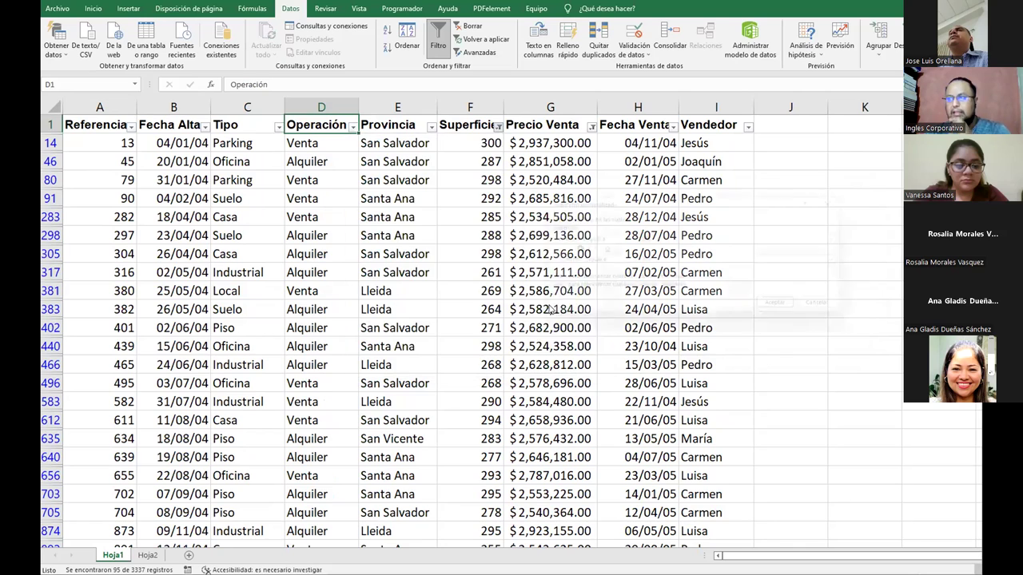
pyautogui.click(835, 312)
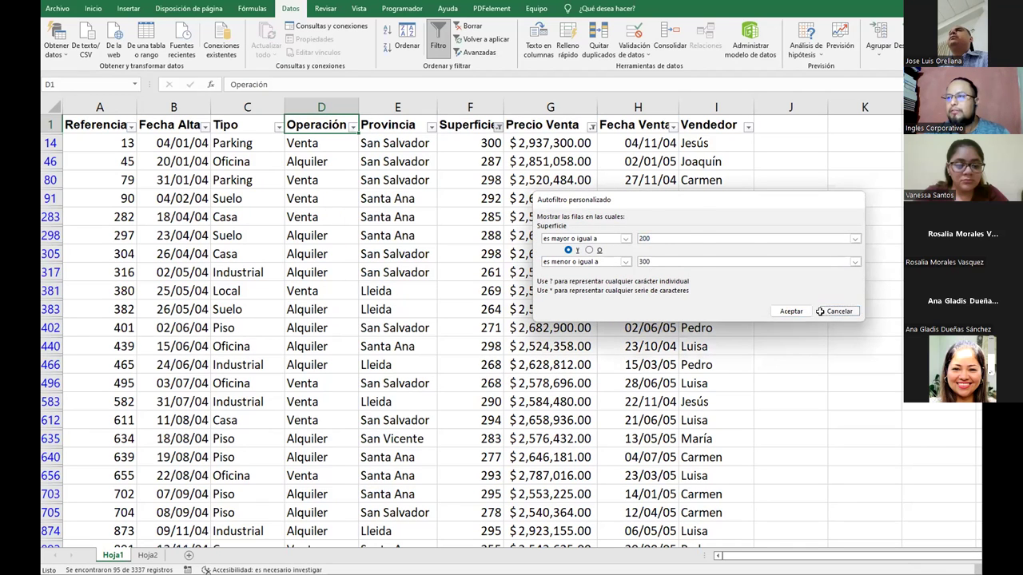
# Re-enter Precio Venta's number filter criterion as greater than 2,500,000 and apply it
pyautogui.click(592, 127)
pyautogui.moveTo(590, 231)
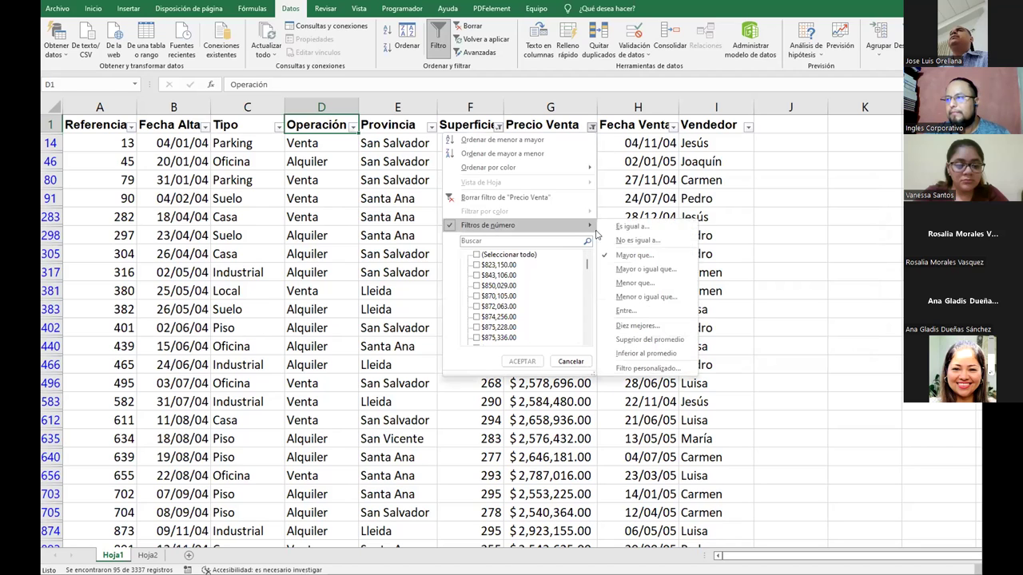
pyautogui.click(631, 263)
pyautogui.click(660, 237)
pyautogui.click(652, 238)
pyautogui.write(',500,000')
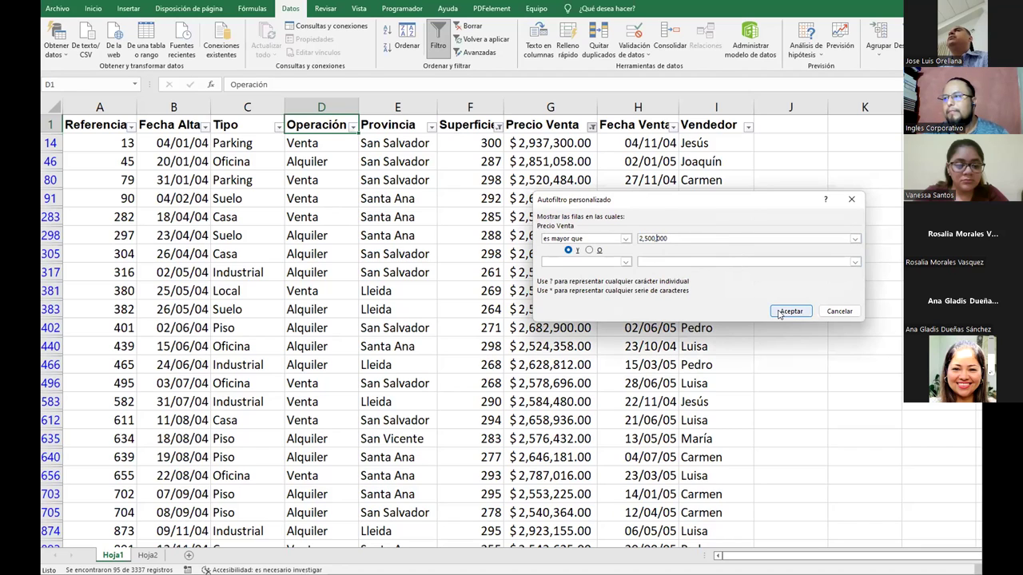
pyautogui.click(780, 311)
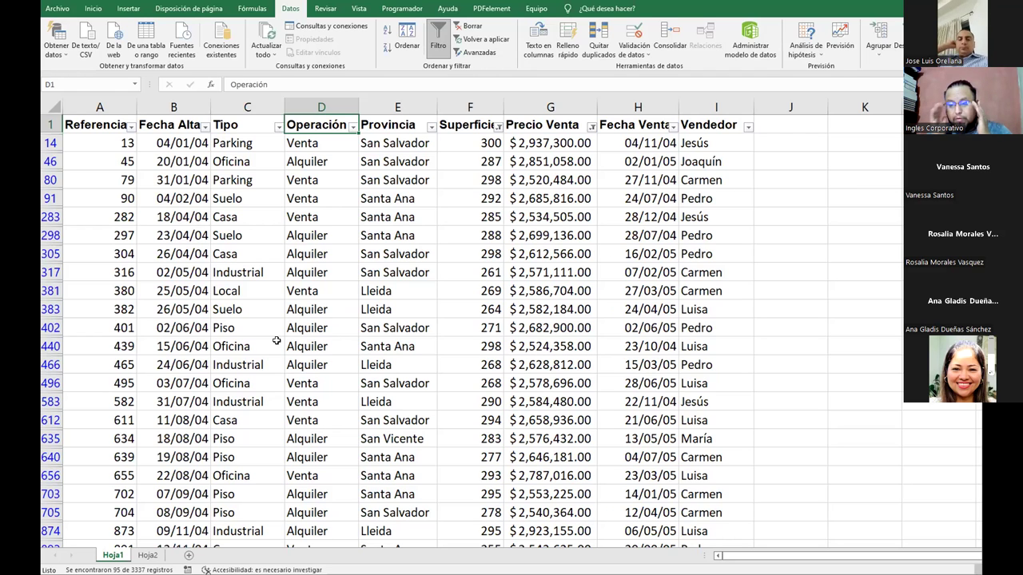
# On Hoja2, try replacing K2's average formula with a reference to L2, discard the edit and return to Hoja1
pyautogui.hotkey('ctrl', 'pagedown')
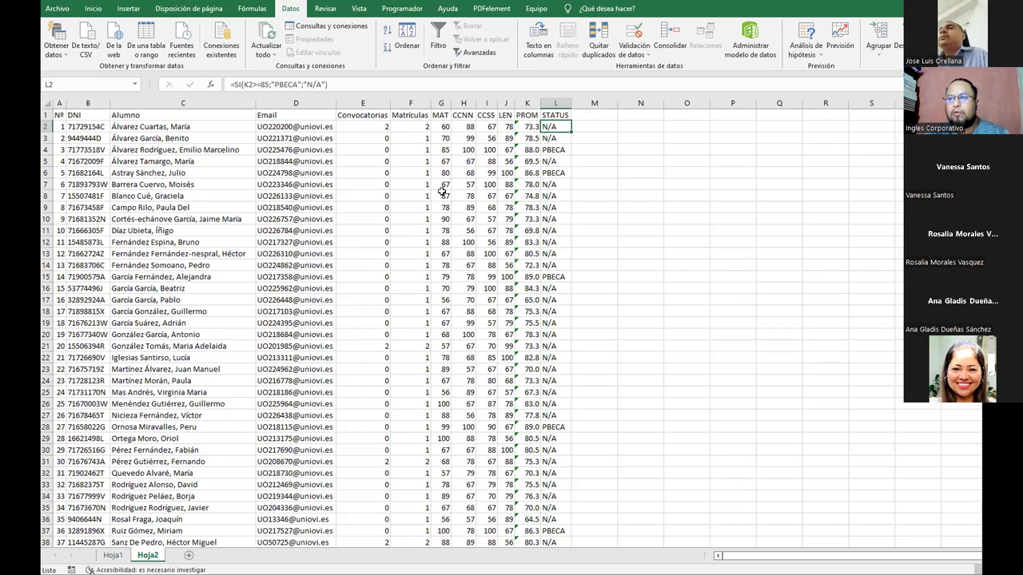
pyautogui.click(520, 127)
pyautogui.moveTo(301, 84); pyautogui.dragTo(179, 75)
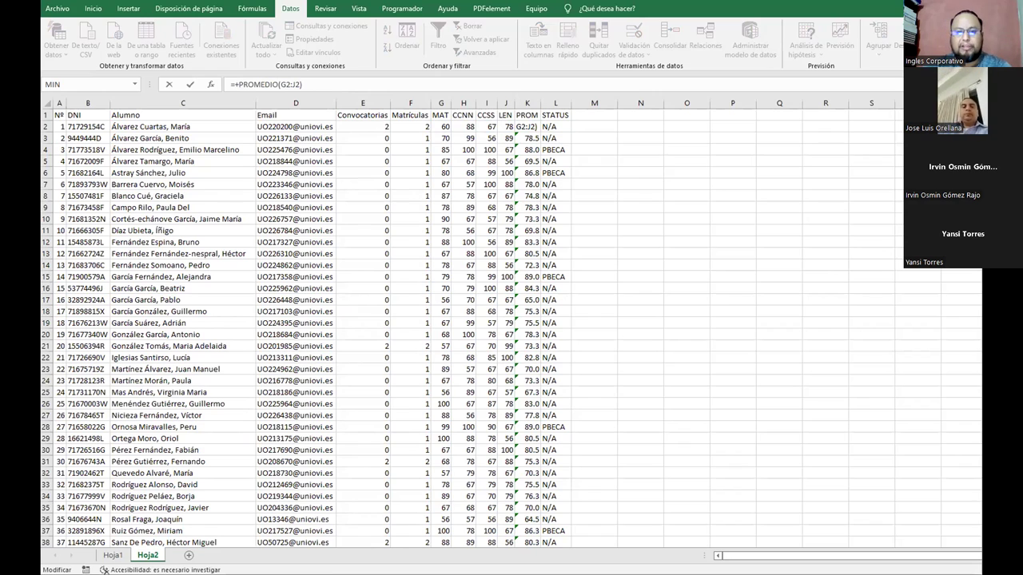
pyautogui.hotkey('shift', 'Home')
pyautogui.write('=')
pyautogui.click(557, 126)
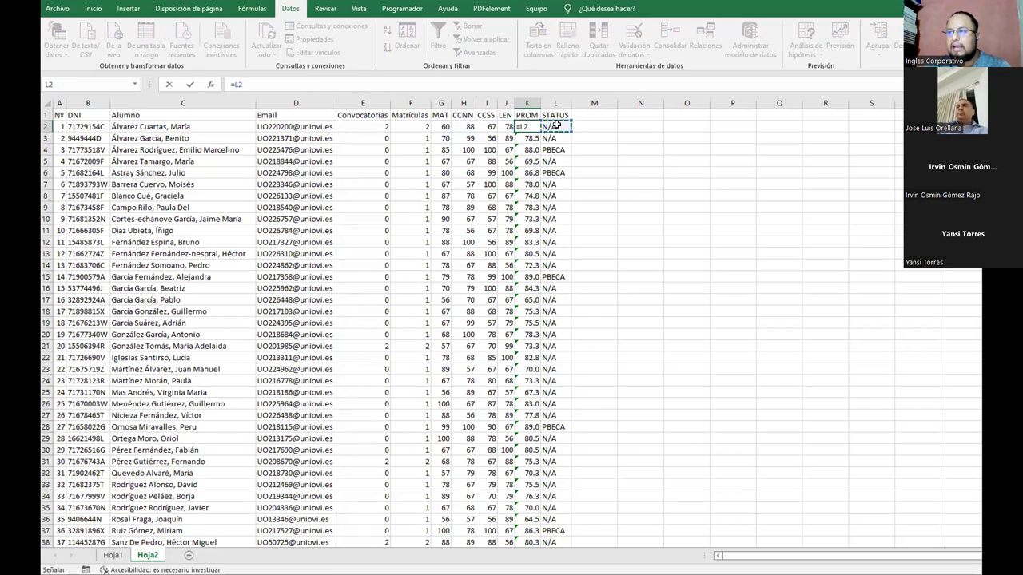
pyautogui.hotkey('ctrl', 'z')
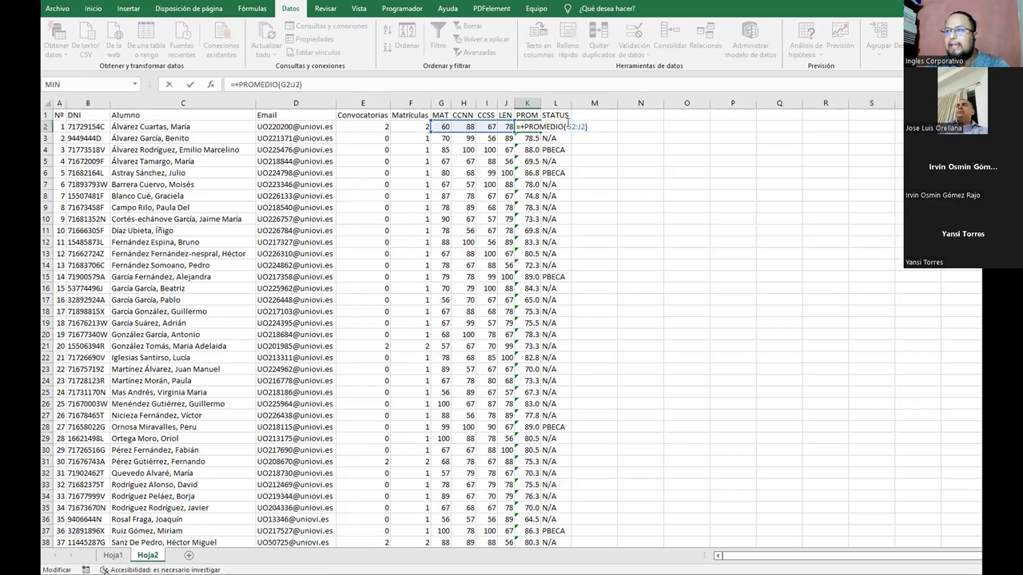
pyautogui.hotkey('shift', 'Home')
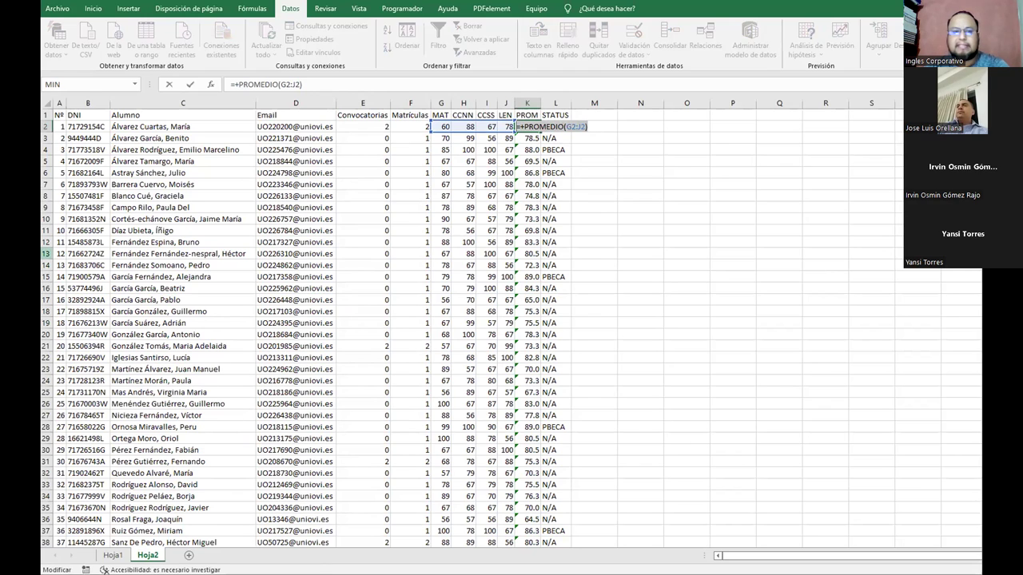
pyautogui.press('Home')
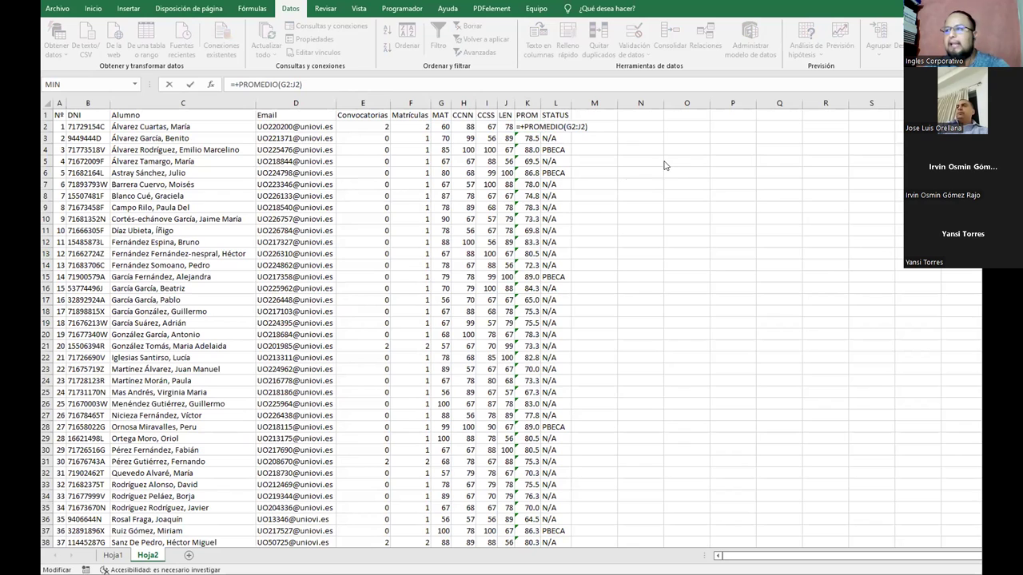
pyautogui.press('Escape')
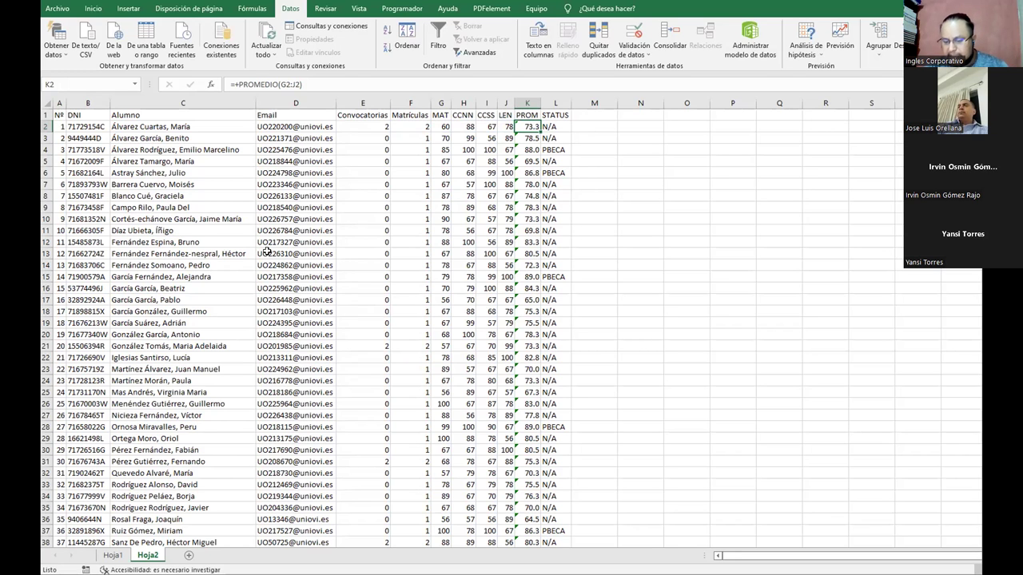
pyautogui.click(113, 554)
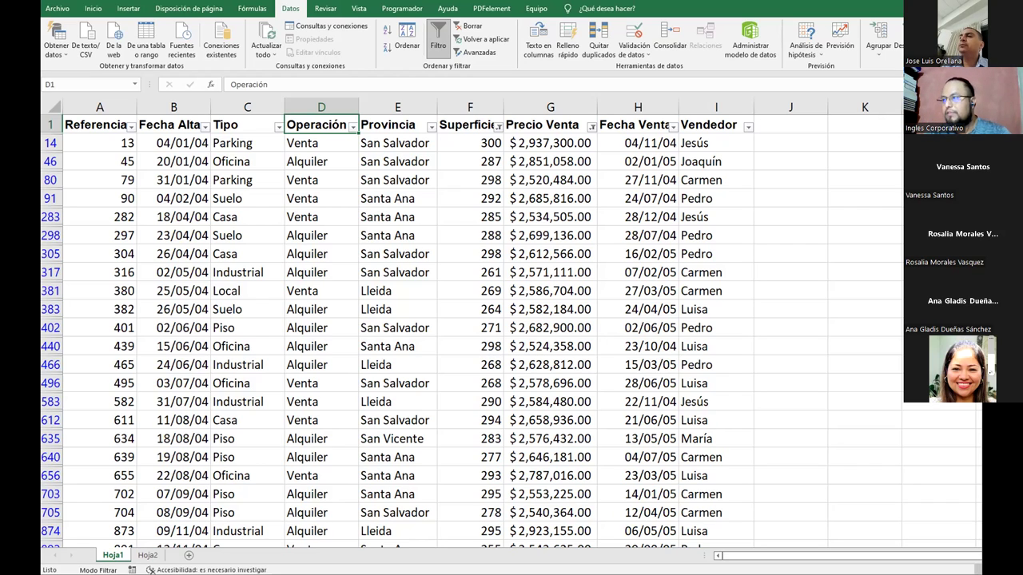
# Enter the label Vendedor in J91 with a salesperson's first name beside it in K91
pyautogui.click(787, 201)
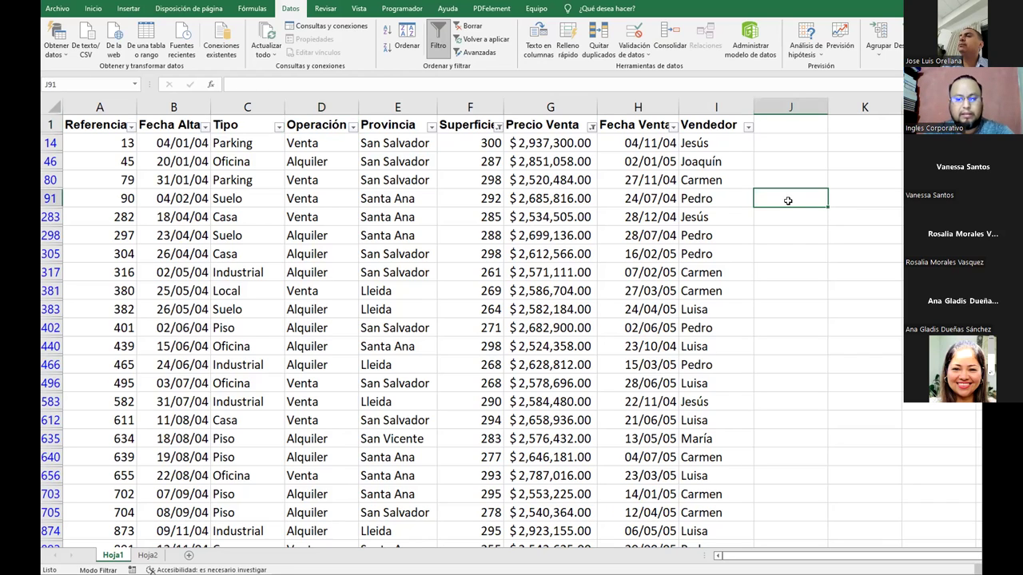
pyautogui.write('Vendedor')
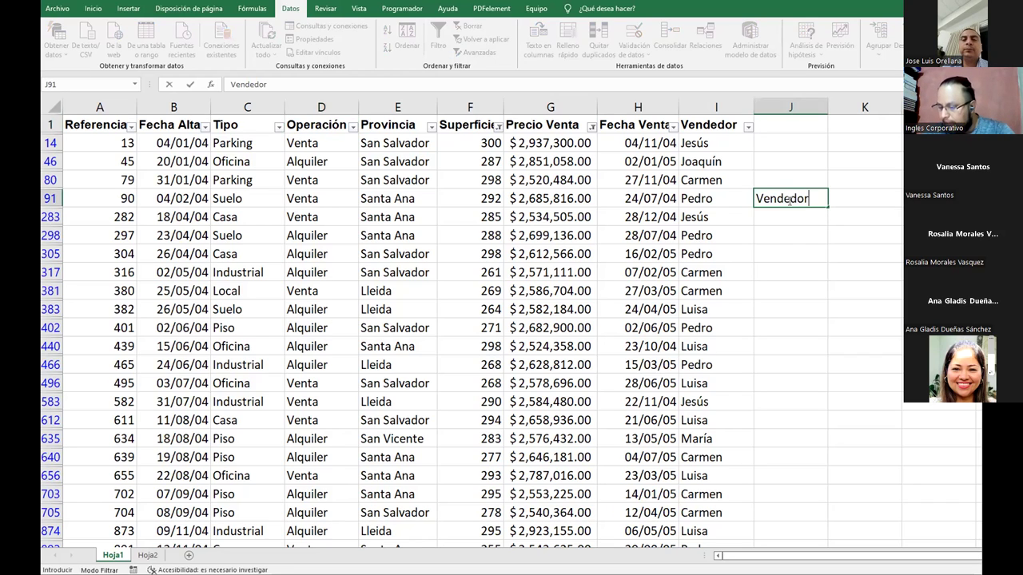
pyautogui.press('Tab')
pyautogui.write('Ca')
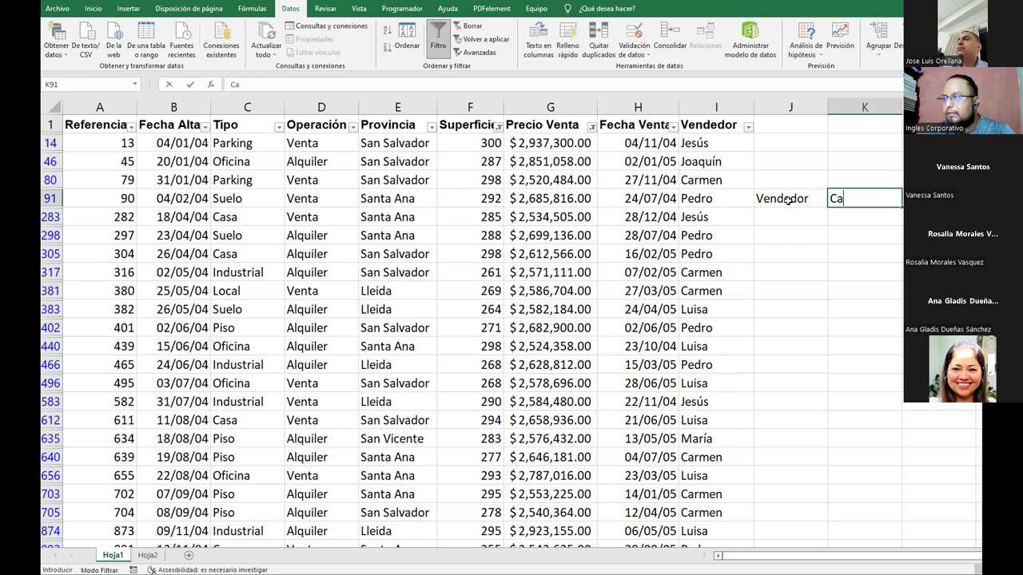
pyautogui.write('rmen')
pyautogui.press('Return')
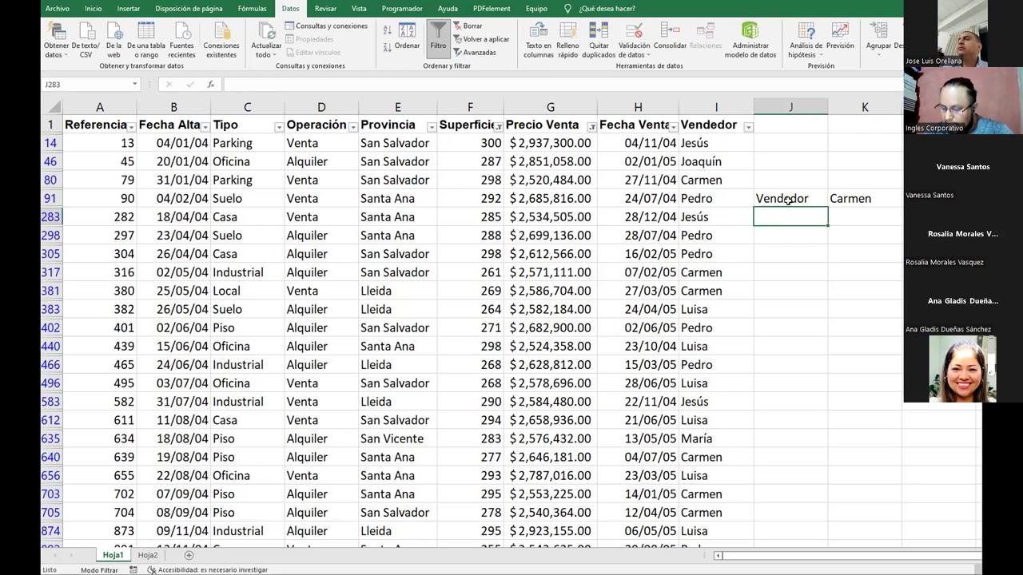
# Add two criteria rows below Vendedor: Operación with Alquiler and Tipo with Local
pyautogui.write('Operación')
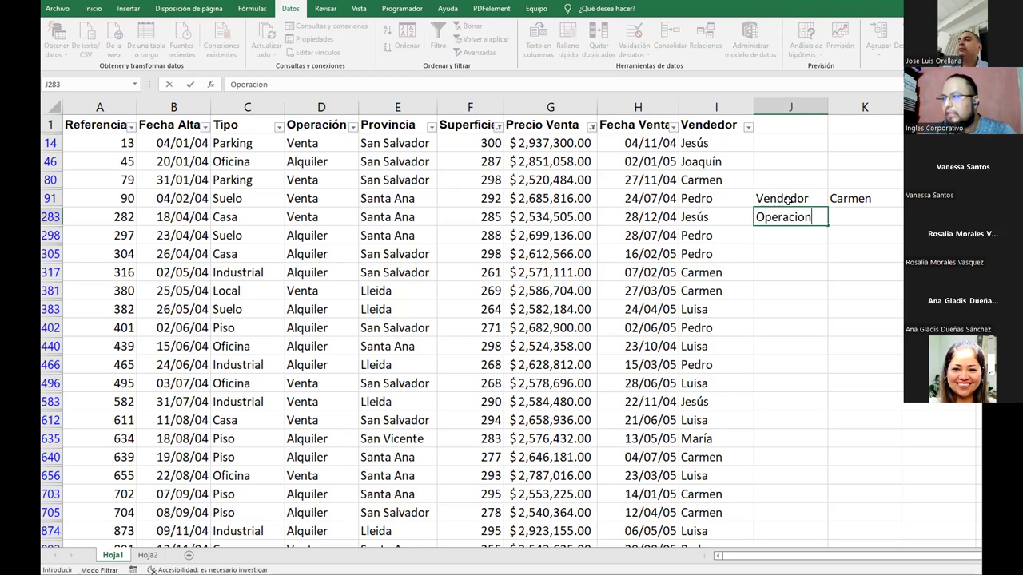
pyautogui.press('Tab')
pyautogui.write('Alquiler')
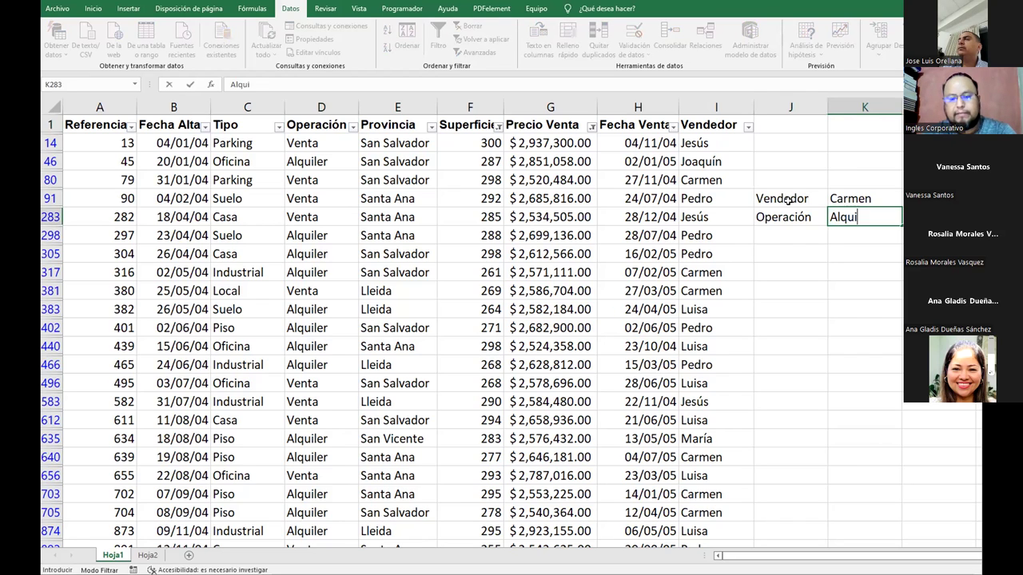
pyautogui.press('Return')
pyautogui.write('Tipo')
pyautogui.press('Tab')
pyautogui.write('Local')
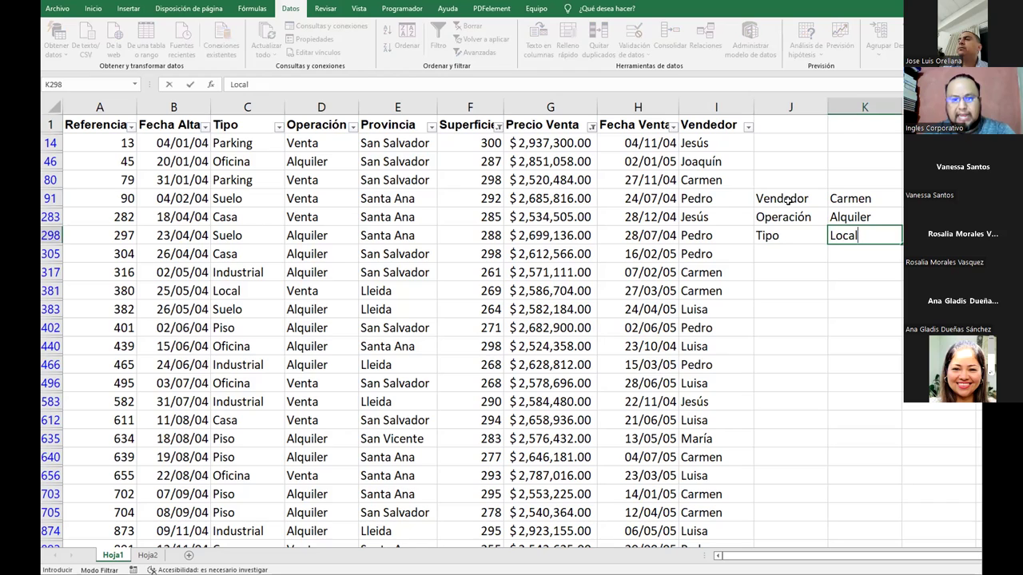
pyautogui.press('Return')
# Add a Grupo row with the value 1 directly above the Vendedor row, in J80:K80
pyautogui.moveTo(788, 201); pyautogui.dragTo(848, 235)
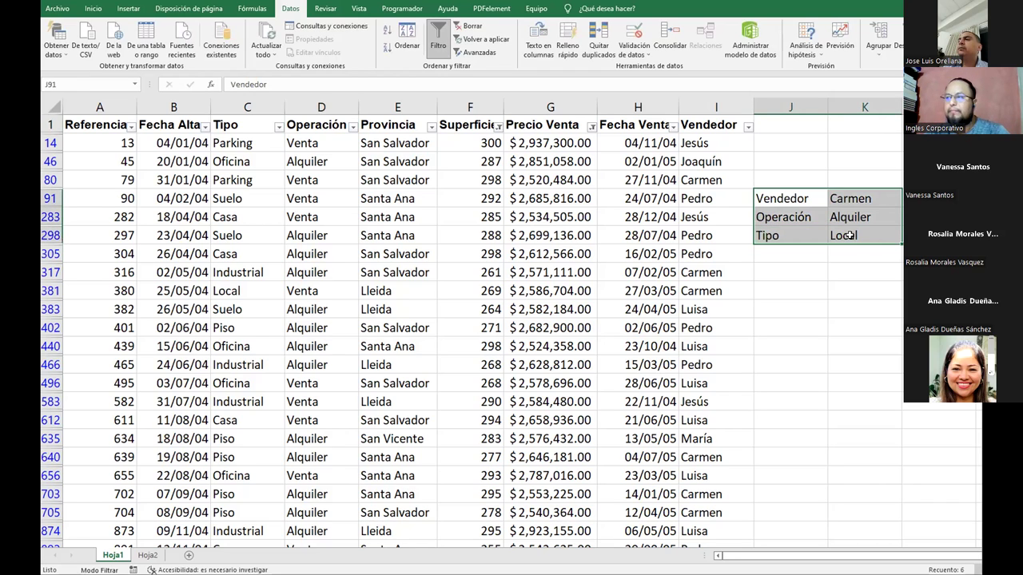
pyautogui.hotkey('ctrl', 'c')
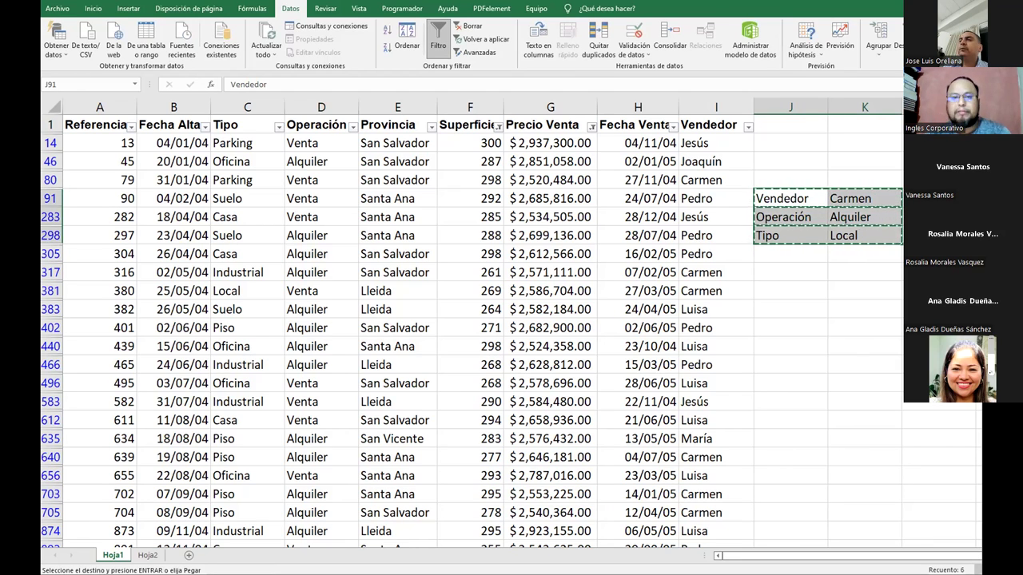
pyautogui.click(789, 178)
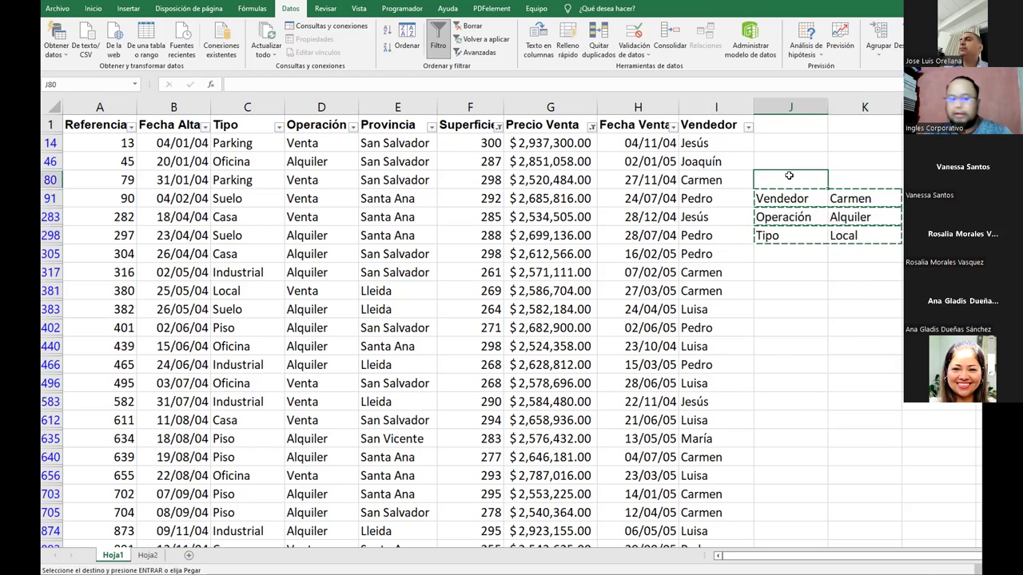
pyautogui.write('Grupo')
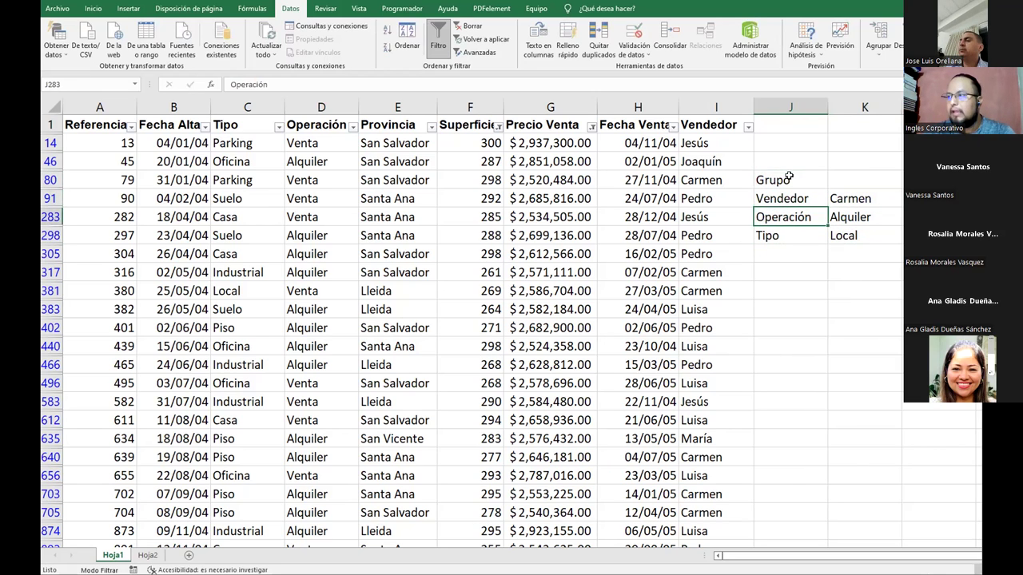
pyautogui.press('Tab')
pyautogui.write('1')
pyautogui.press('Return')
pyautogui.press('Return')
pyautogui.press('Return')
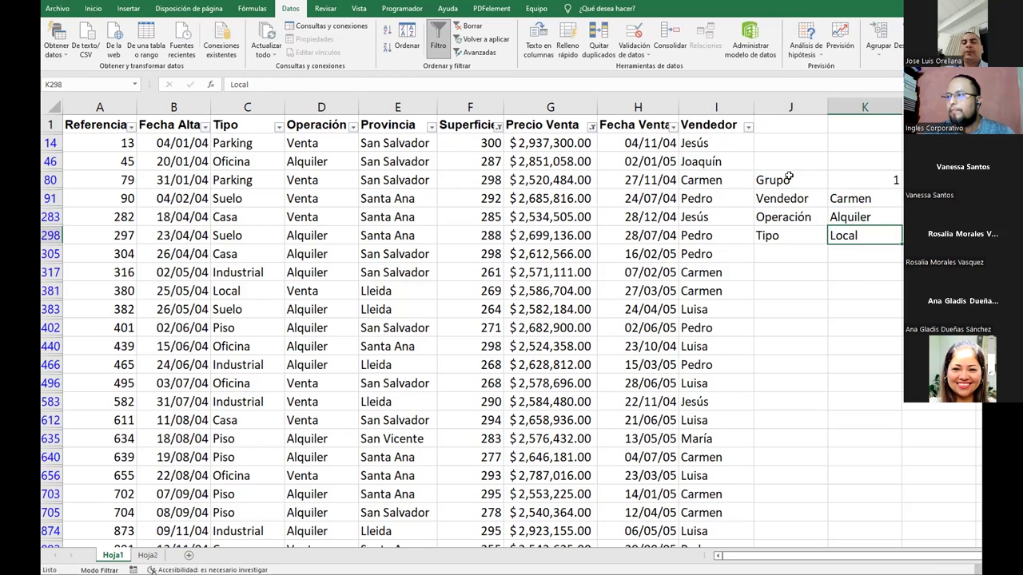
# Try to copy the labels Grupo through Tipo to a second block starting at J381
pyautogui.moveTo(788, 177); pyautogui.dragTo(787, 236)
pyautogui.hotkey('ctrl', 'c')
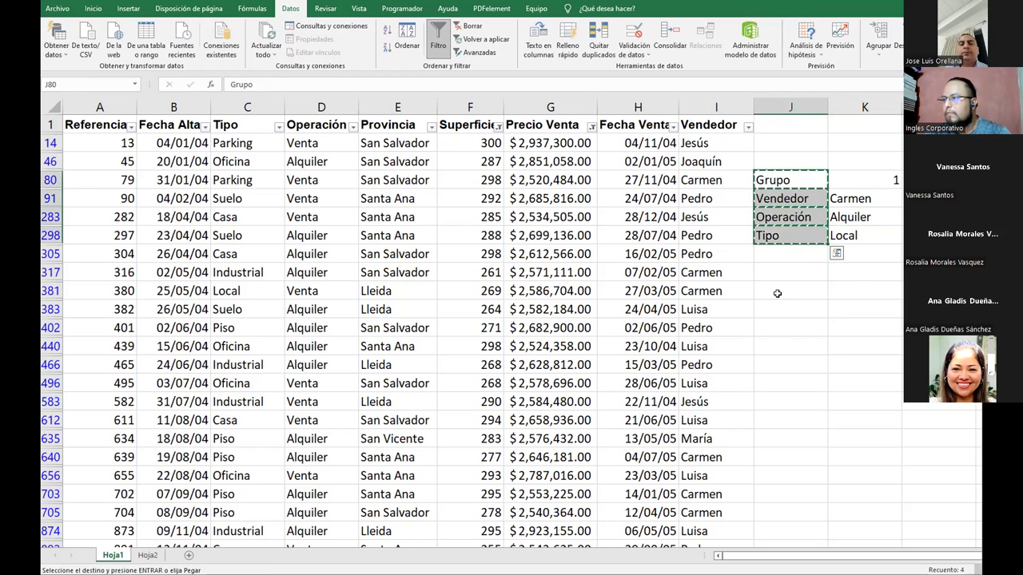
pyautogui.click(779, 291)
pyautogui.hotkey('ctrl', 'v')
pyautogui.moveTo(783, 181); pyautogui.dragTo(783, 235)
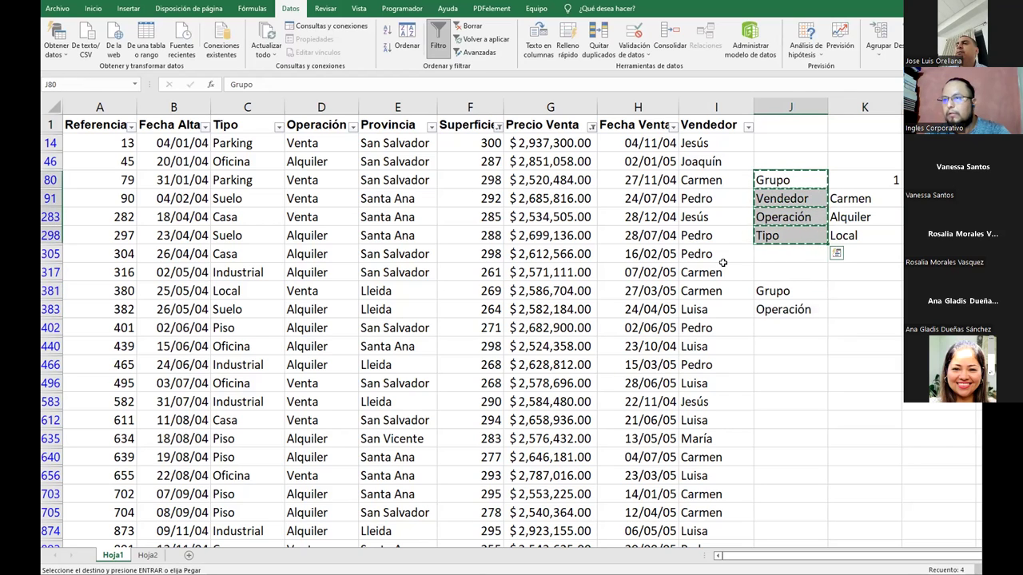
# Clear all the table's filters, and undo both the clearing and the pasted second label block
pyautogui.click(467, 29)
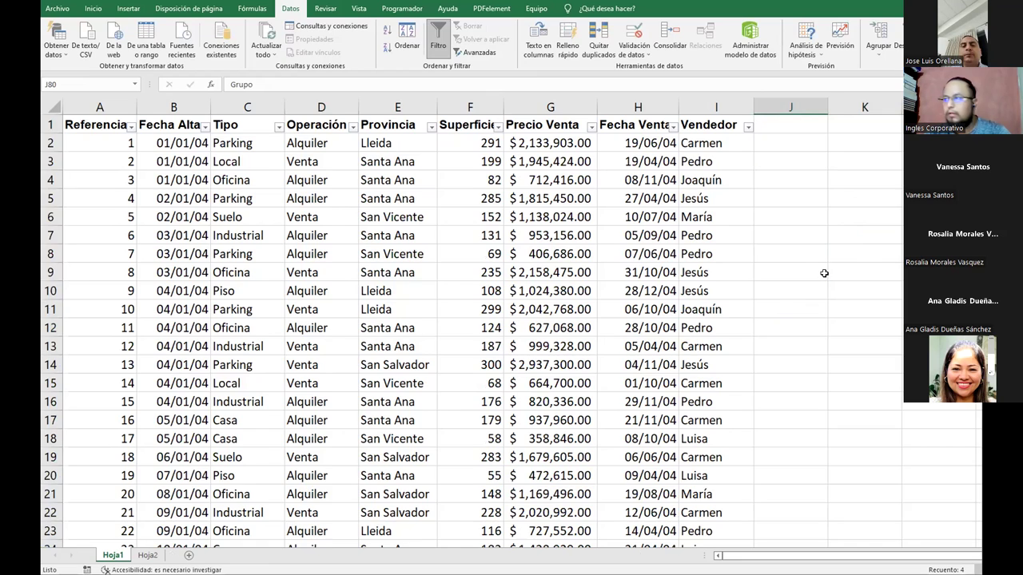
pyautogui.hotkey('ctrl', 'z')
pyautogui.hotkey('ctrl', 'c')
pyautogui.click(785, 242)
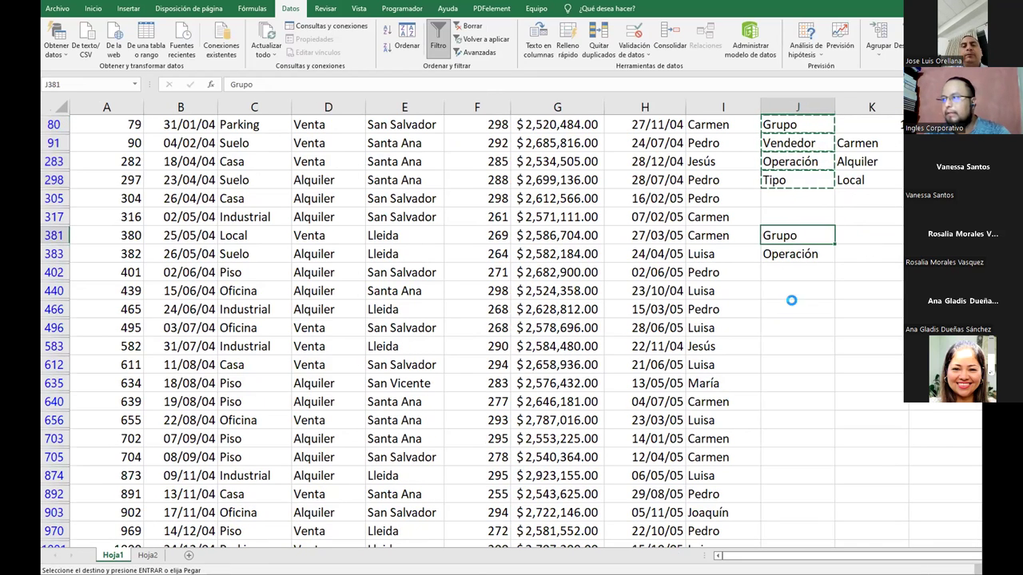
pyautogui.hotkey('ctrl', 'z')
pyautogui.click(787, 251)
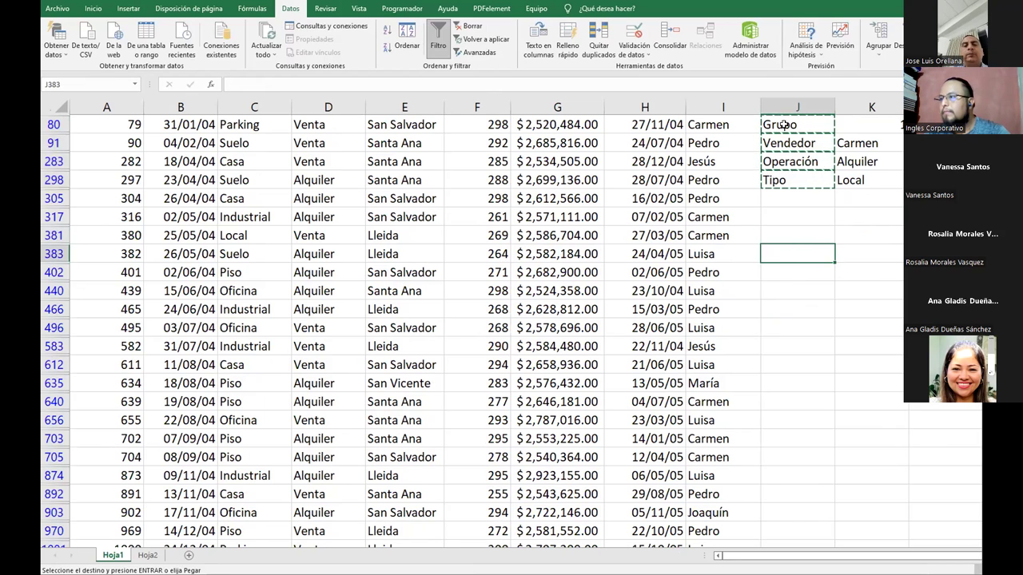
# Copy the whole Grupo 1 criteria block with its values to F8 on a new sheet
pyautogui.moveTo(783, 124); pyautogui.dragTo(871, 179)
pyautogui.hotkey('ctrl', 'c')
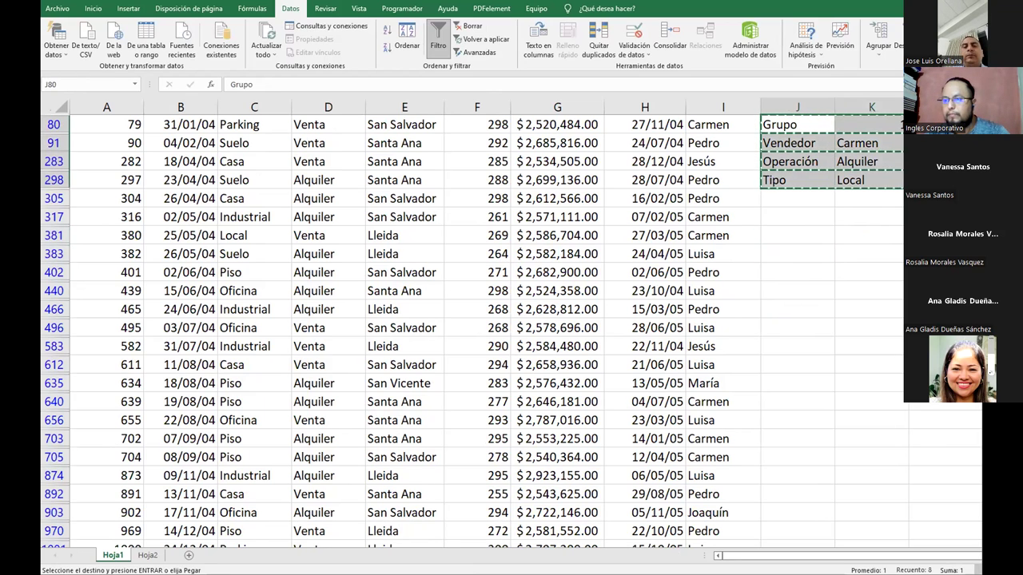
pyautogui.click(189, 554)
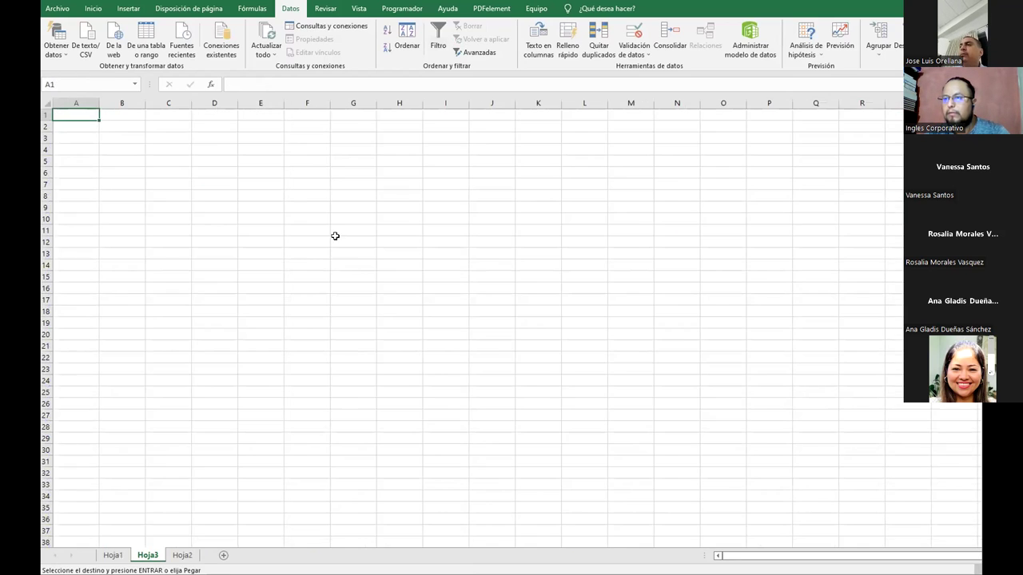
pyautogui.click(307, 193)
pyautogui.hotkey('ctrl', 'v')
pyautogui.keyDown('ctrl'); pyautogui.scroll(6, 331, 290); pyautogui.keyUp('ctrl')
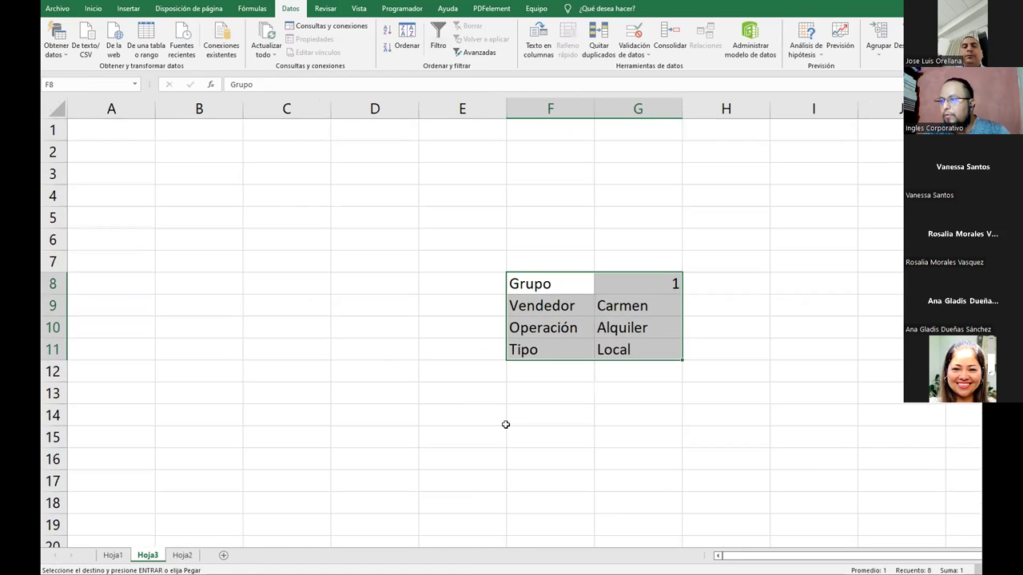
# Paste a second copy of the criteria block at F14, with Grupo set to 2 and the Vendedor value emptied
pyautogui.click(523, 420)
pyautogui.hotkey('ctrl', 'v')
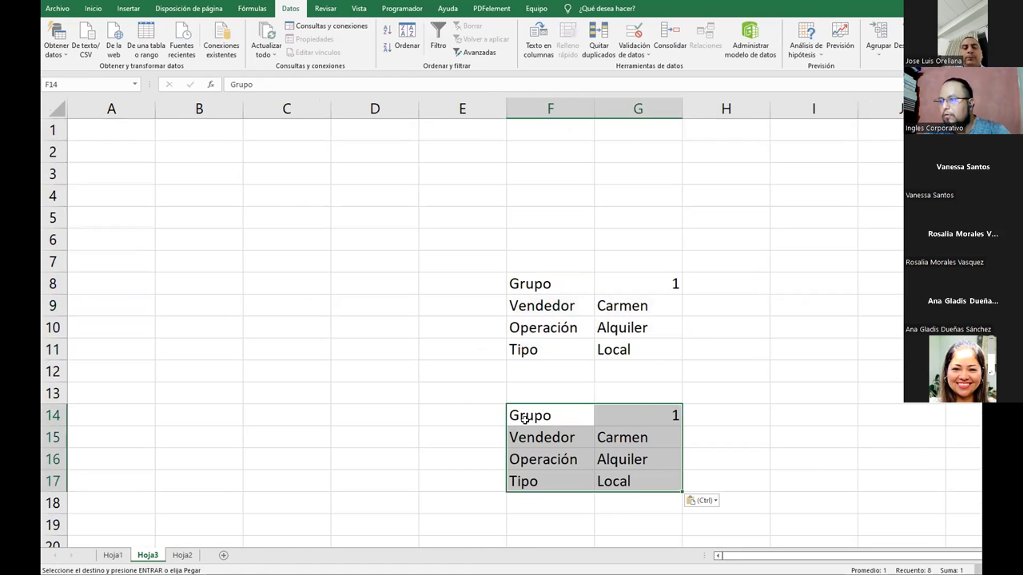
pyautogui.click(660, 413)
pyautogui.write('2')
pyautogui.press('Return')
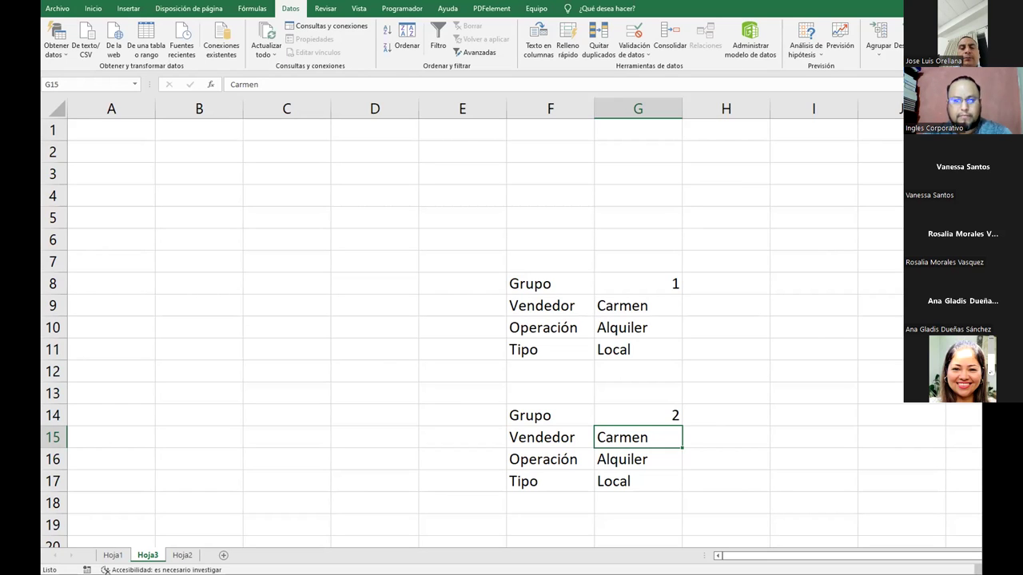
pyautogui.press('BackSpace')
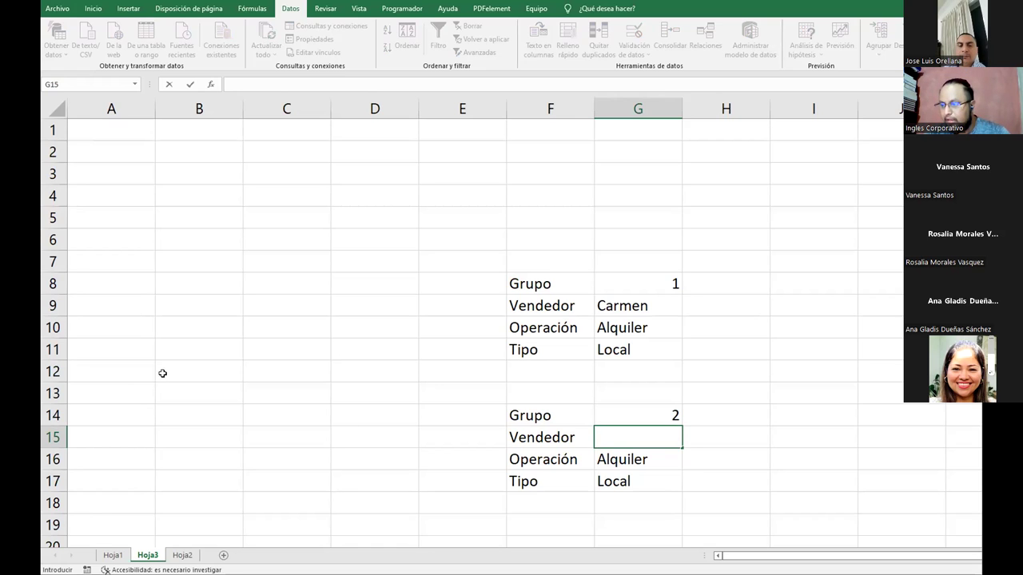
pyautogui.click(541, 439)
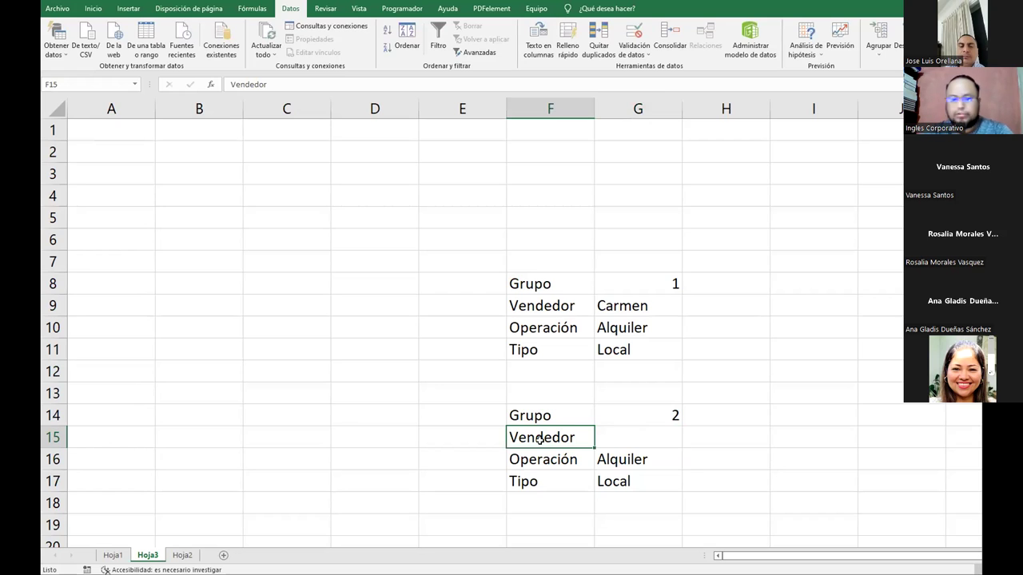
# In the Grupo 2 block, change the F15 label to Provincia and enter Lleida as its value in G15
pyautogui.write('Pro')
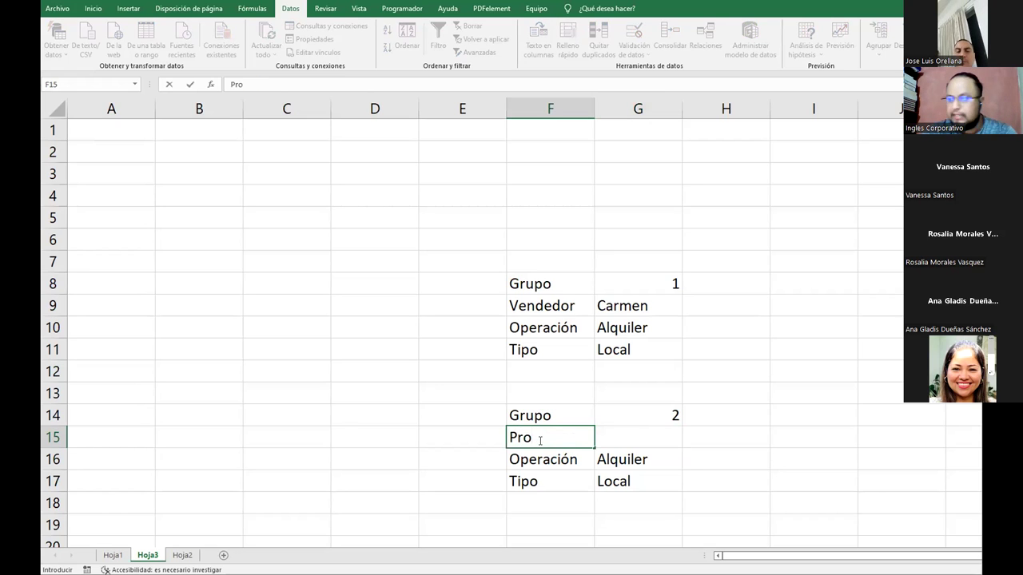
pyautogui.write('vincia')
pyautogui.press('Tab')
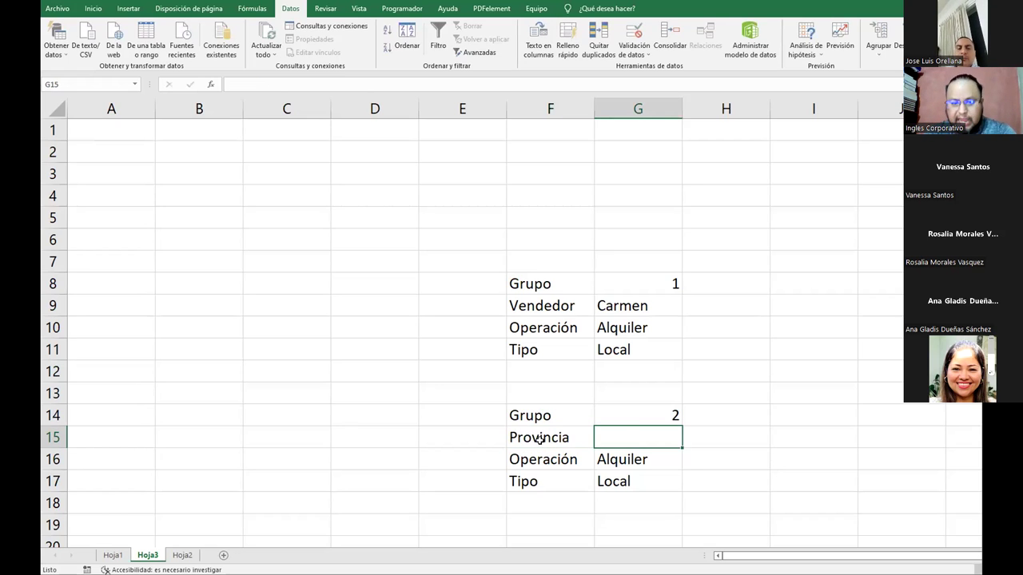
pyautogui.write('Lleida')
pyautogui.press('Return')
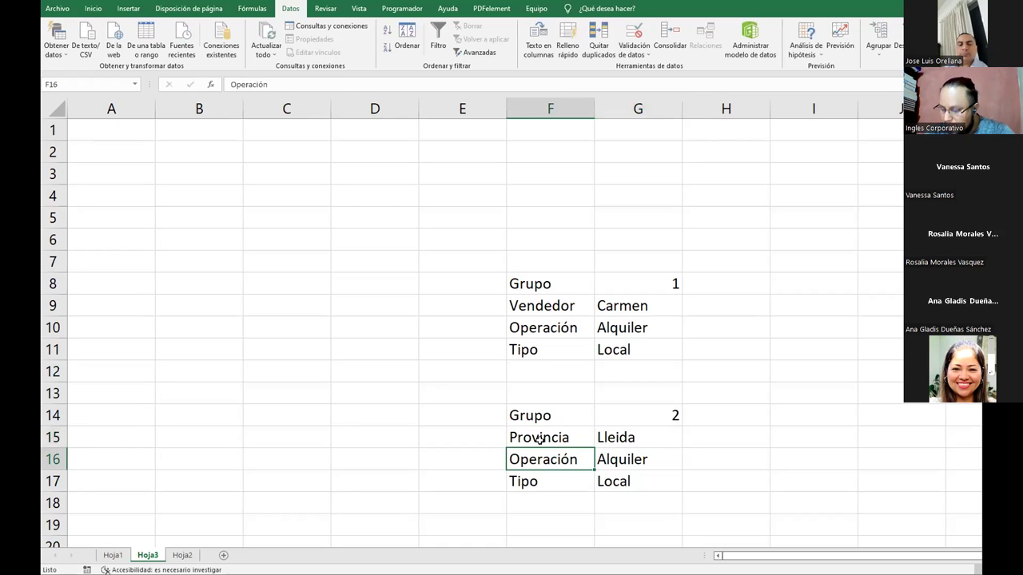
# Make row 16 of the Grupo 2 block Vendedor with a salesperson's first name, and clear the Tipo row below it
pyautogui.write('Vendedor')
pyautogui.press('Tab')
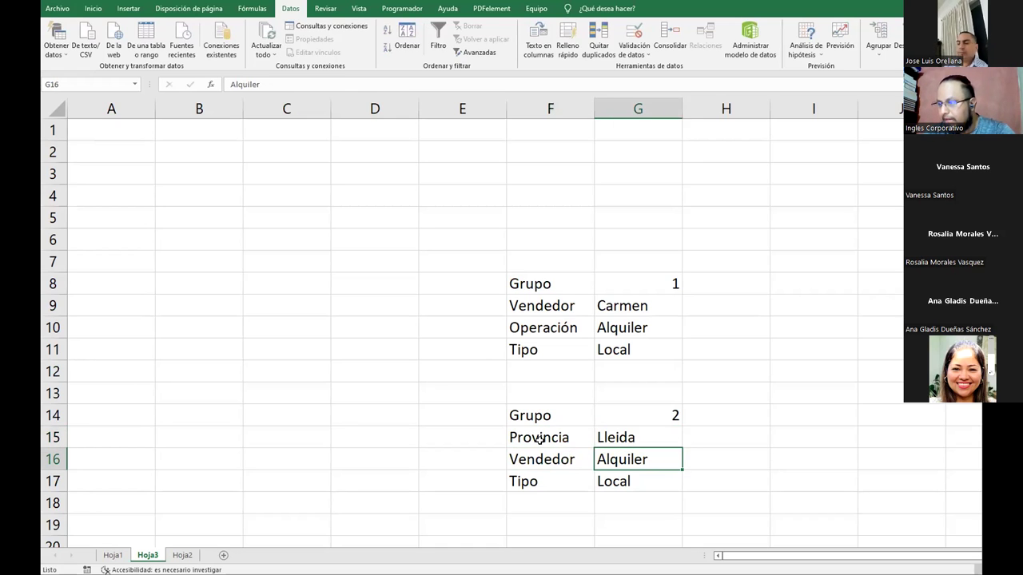
pyautogui.write('Jesus')
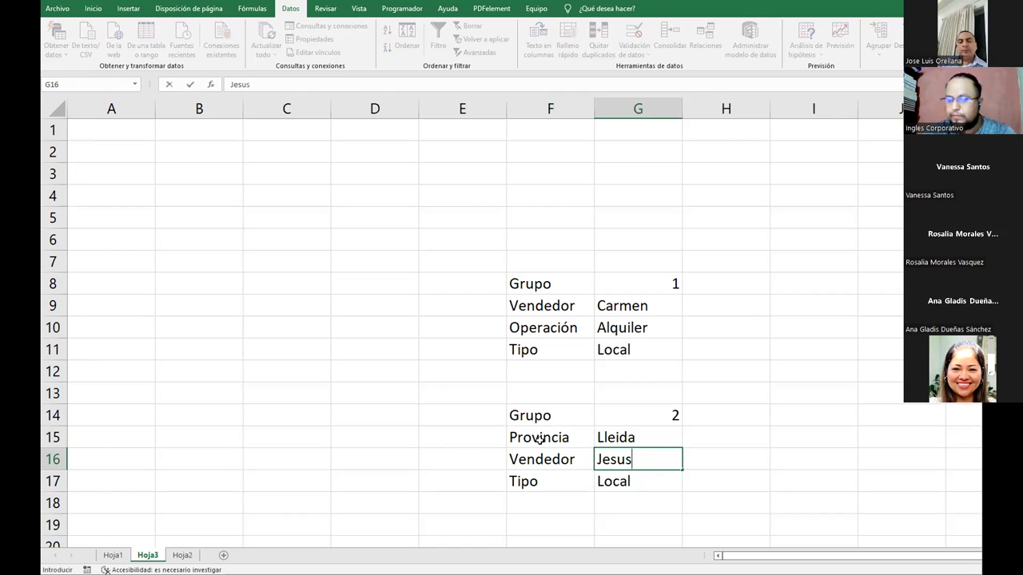
pyautogui.press('Return')
pyautogui.hotkey('shift', 'Right')
pyautogui.press('Delete')
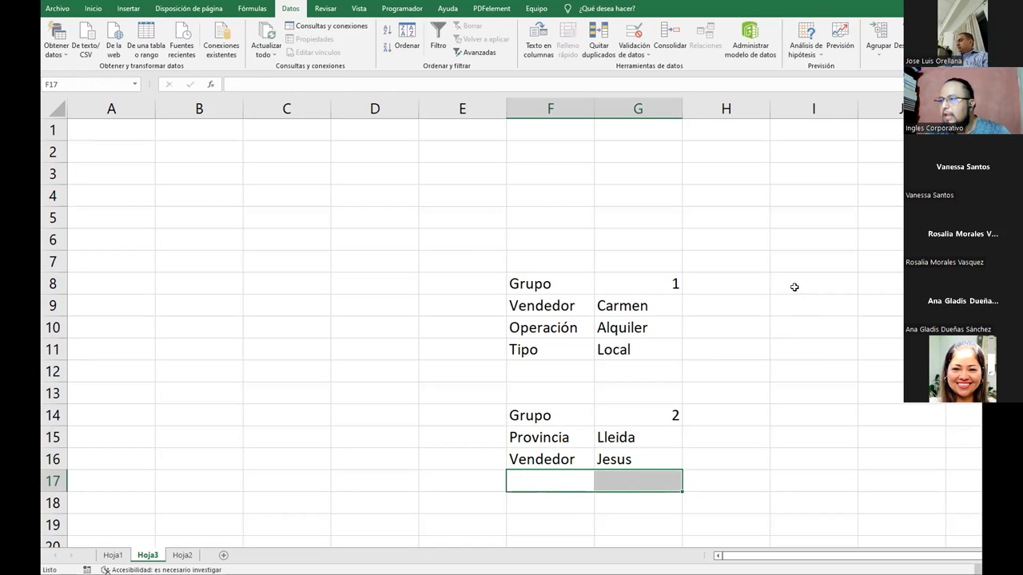
# Copy the whole Grupo 1 criteria block to F18 and set the copy's Grupo to 3
pyautogui.moveTo(565, 281); pyautogui.dragTo(632, 349)
pyautogui.hotkey('ctrl', 'c')
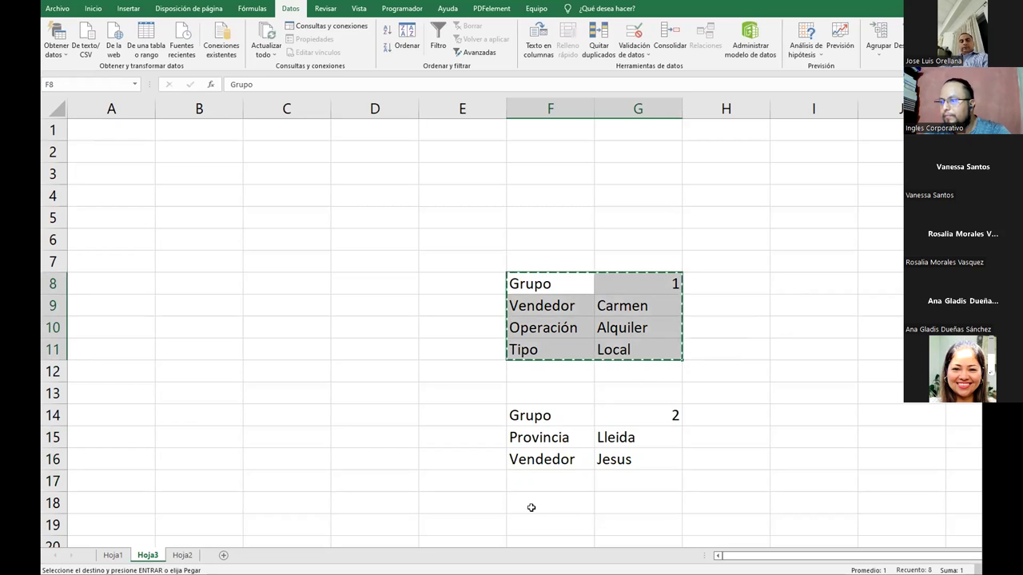
pyautogui.click(530, 504)
pyautogui.hotkey('ctrl', 'v')
pyautogui.scroll(-1, 580, 500)
pyautogui.click(655, 429)
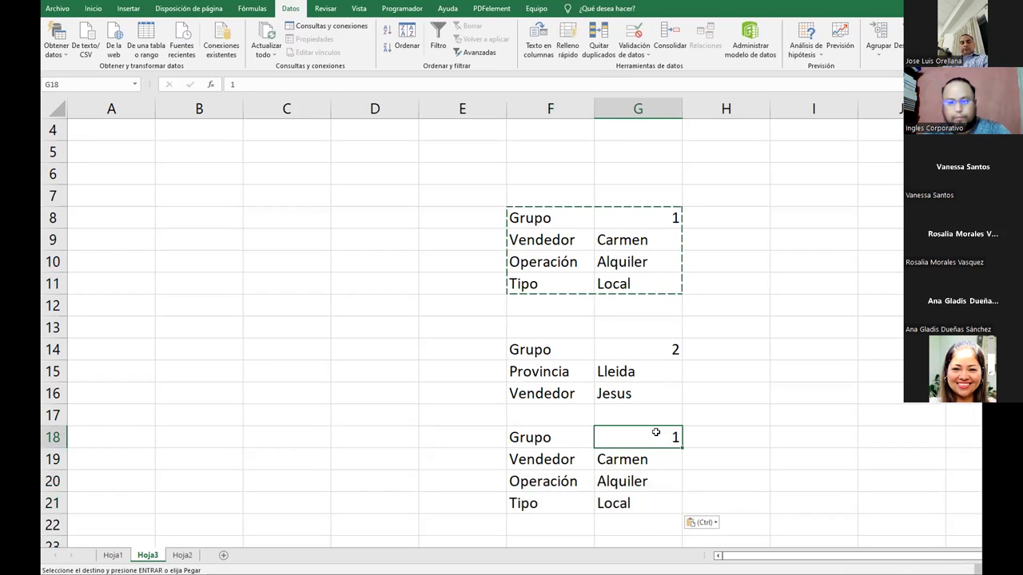
pyautogui.press('Escape')
pyautogui.write('3')
pyautogui.press('Return')
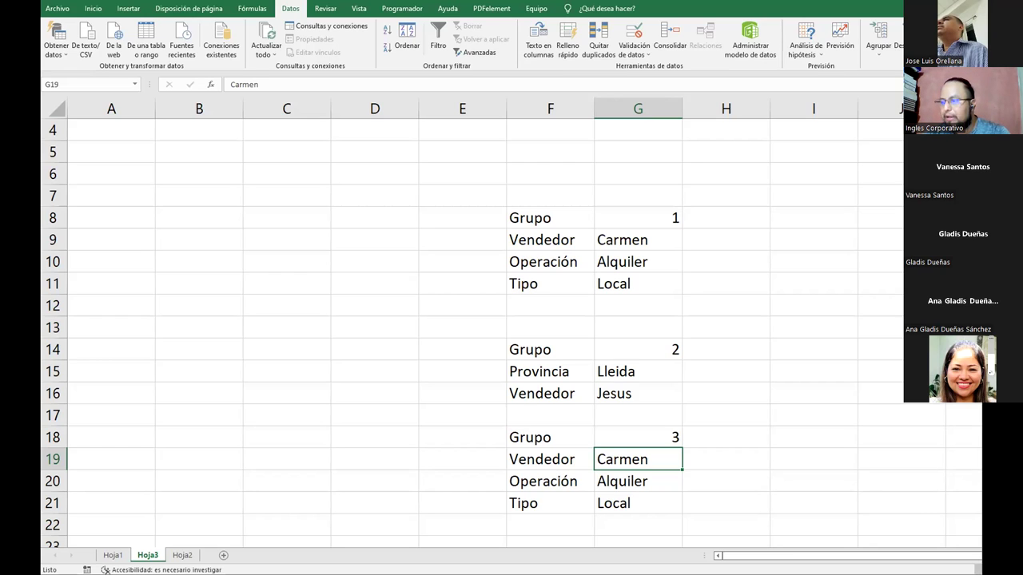
# Change the first criterion of the Grupo 3 block, in row 19, to Operación with the value Venta
pyautogui.click(541, 460)
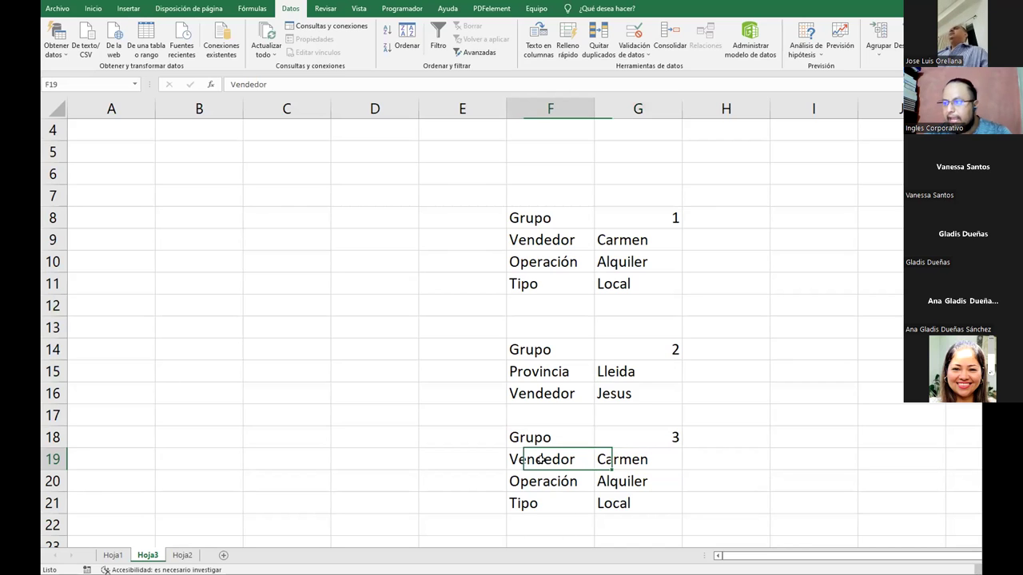
pyautogui.write('Oe')
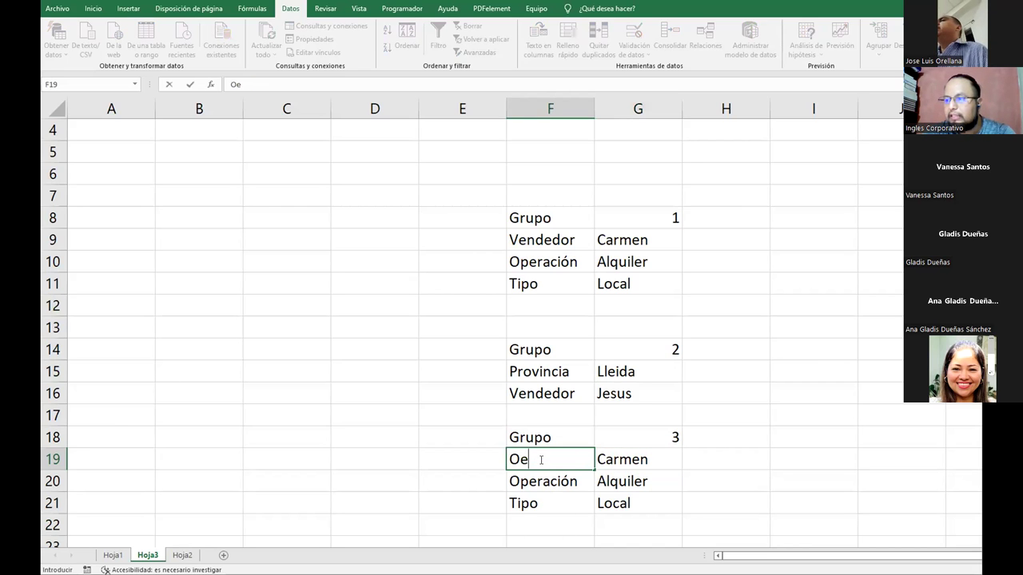
pyautogui.press('BackSpace')
pyautogui.write('peracion')
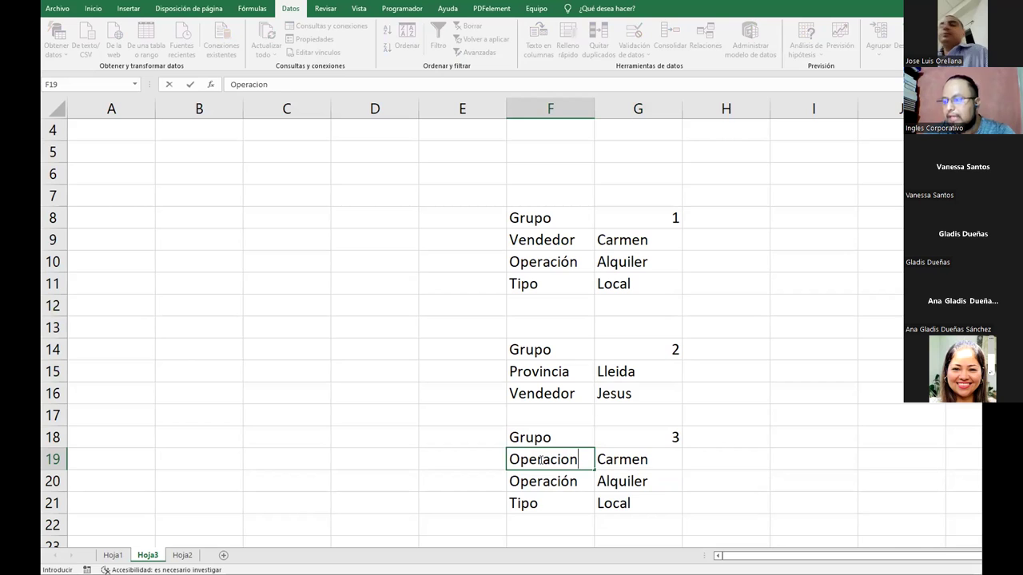
pyautogui.press('Tab')
pyautogui.write('Venta')
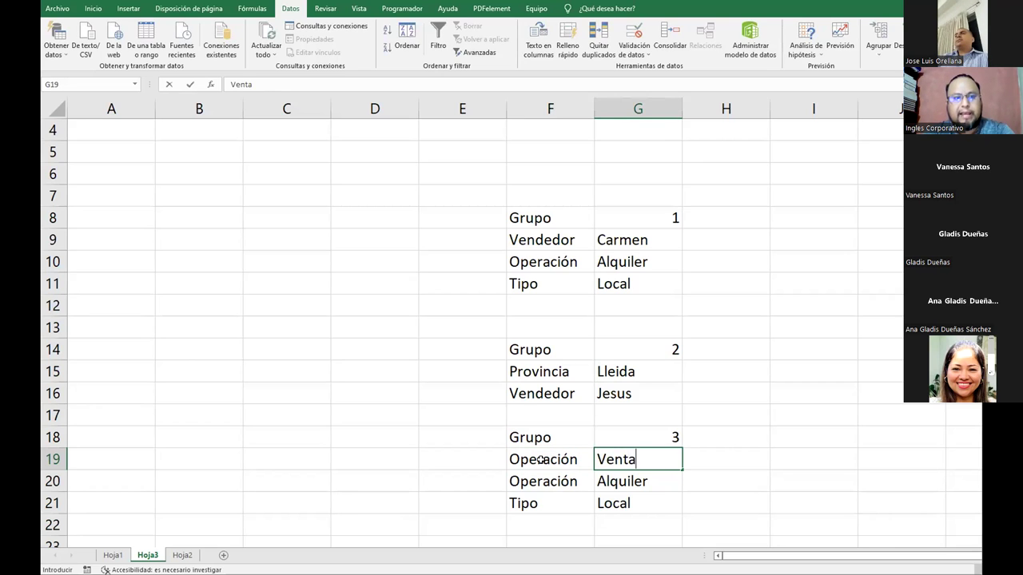
pyautogui.press('Return')
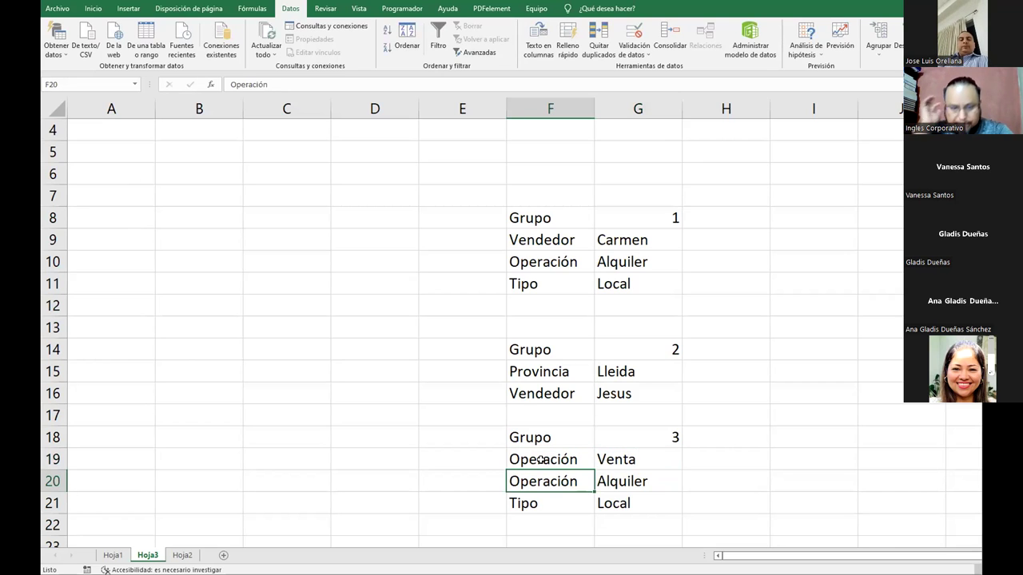
# Make row 20 of the Grupo 3 block Vendedor with a salesperson's first name, and set Tipo to Parking in row 21
pyautogui.write('Vendedor')
pyautogui.press('Tab')
pyautogui.write('Carmen')
pyautogui.press('Return')
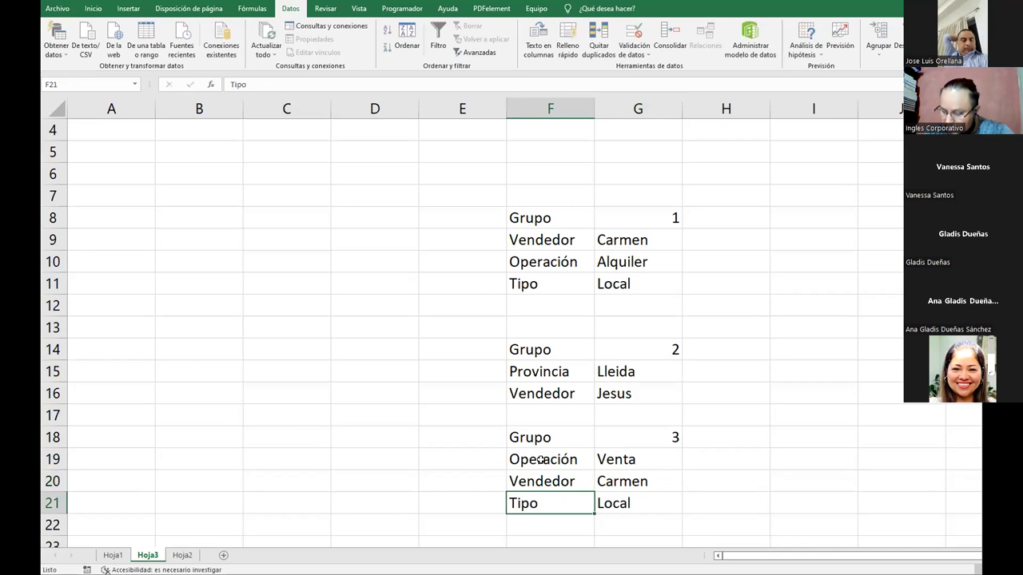
pyautogui.press('Tab')
pyautogui.write('Parking')
pyautogui.press('Return')
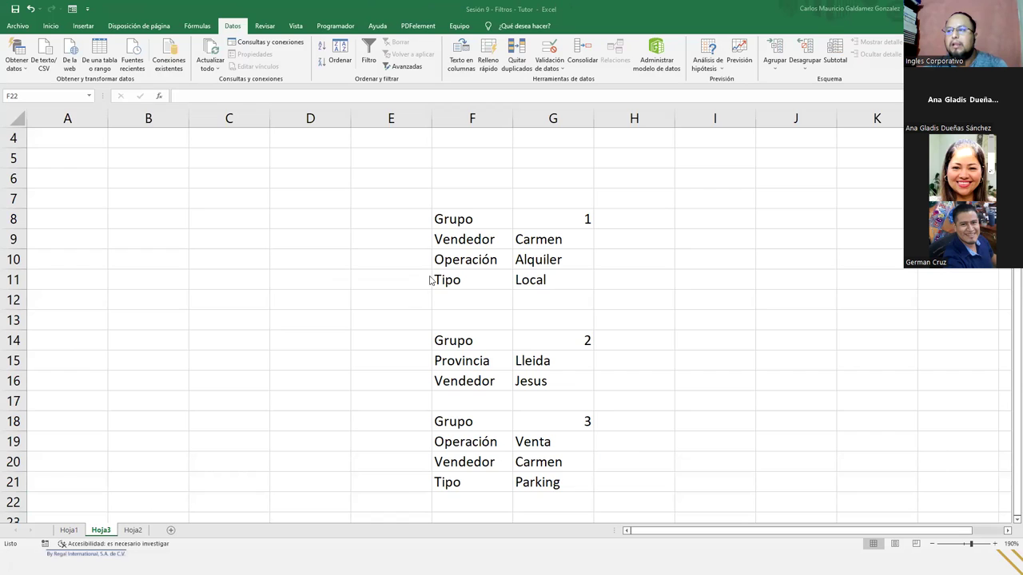
# Review the criteria labels and values of the group blocks, going through Grupo 3 cell by cell
pyautogui.click(467, 240)
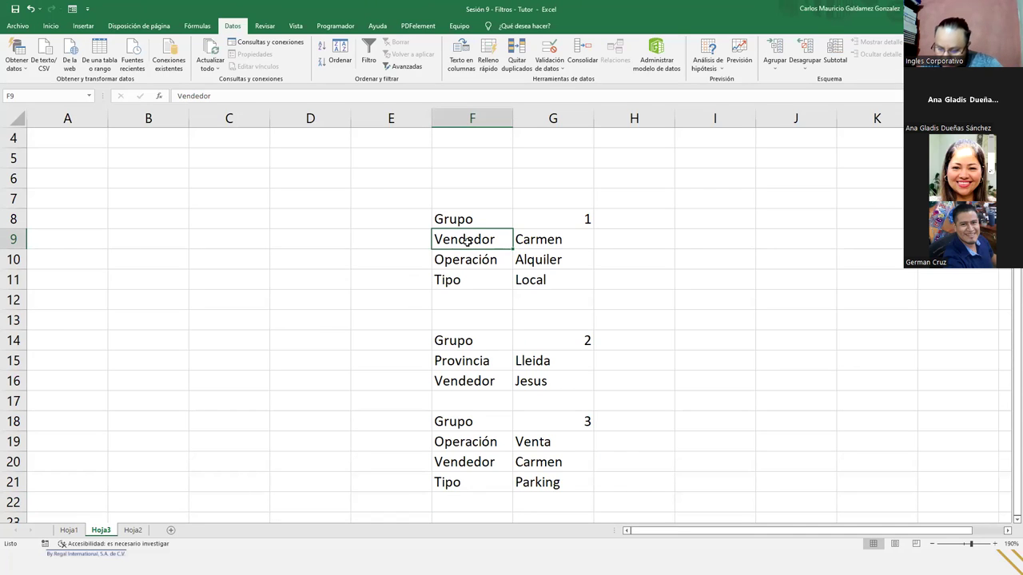
pyautogui.click(462, 445)
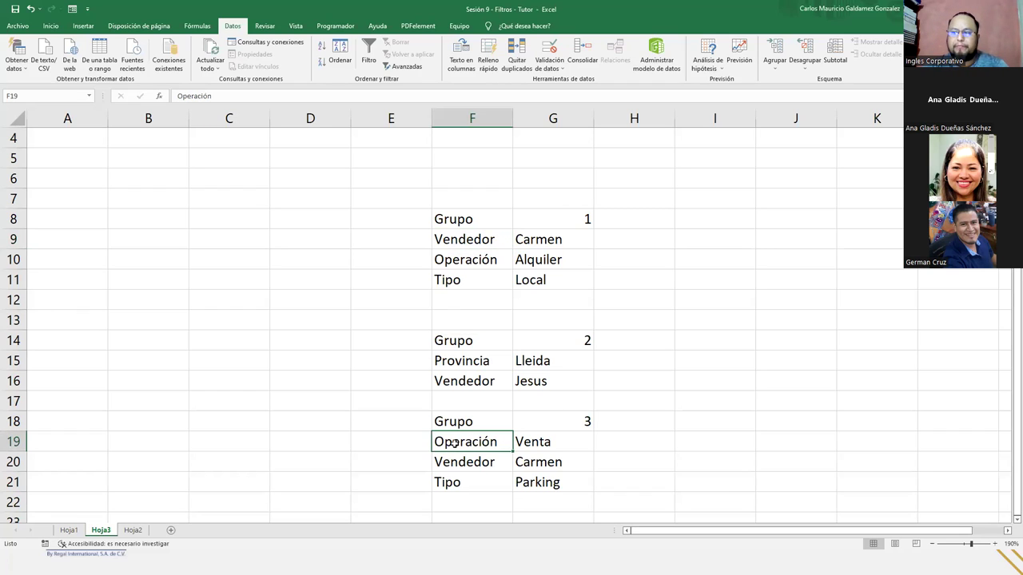
pyautogui.click(559, 448)
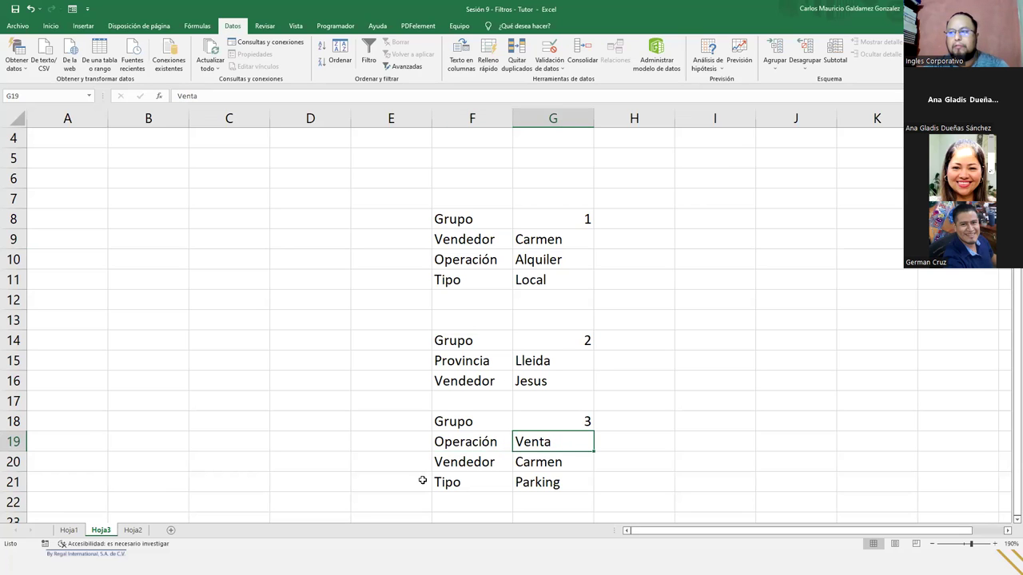
pyautogui.click(456, 463)
pyautogui.click(557, 464)
pyautogui.click(478, 482)
pyautogui.click(564, 483)
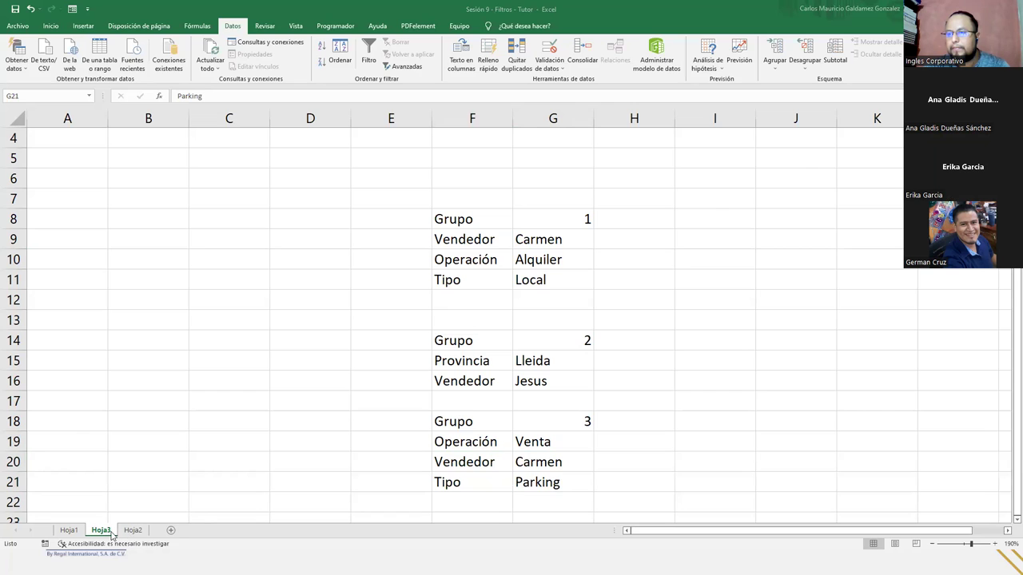
# Replace the STATUS formula in L2 of Hoja2 with a reference to columns J:K of Hoja1
pyautogui.click(69, 530)
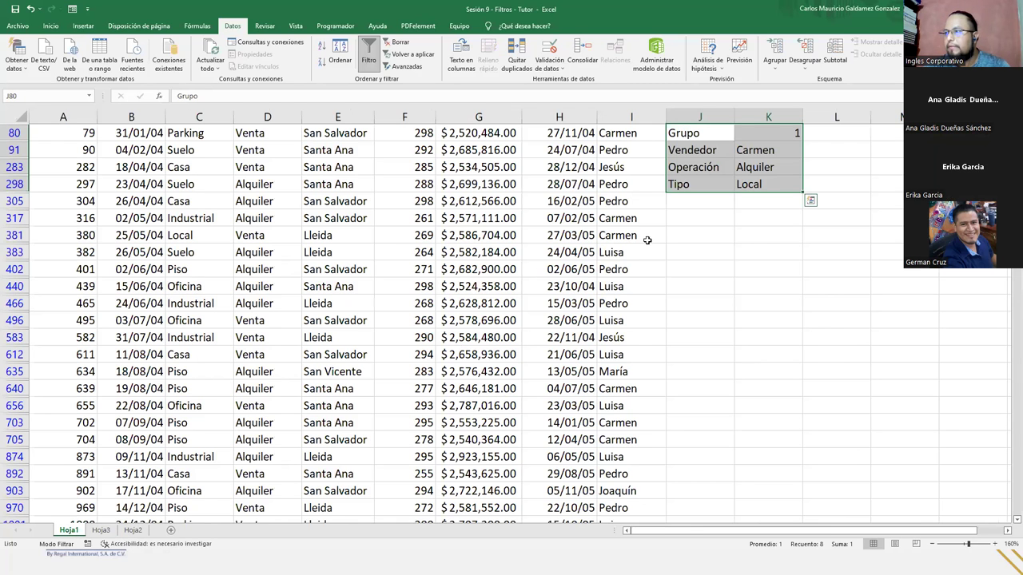
pyautogui.click(133, 530)
pyautogui.click(477, 135)
pyautogui.doubleClick(477, 135)
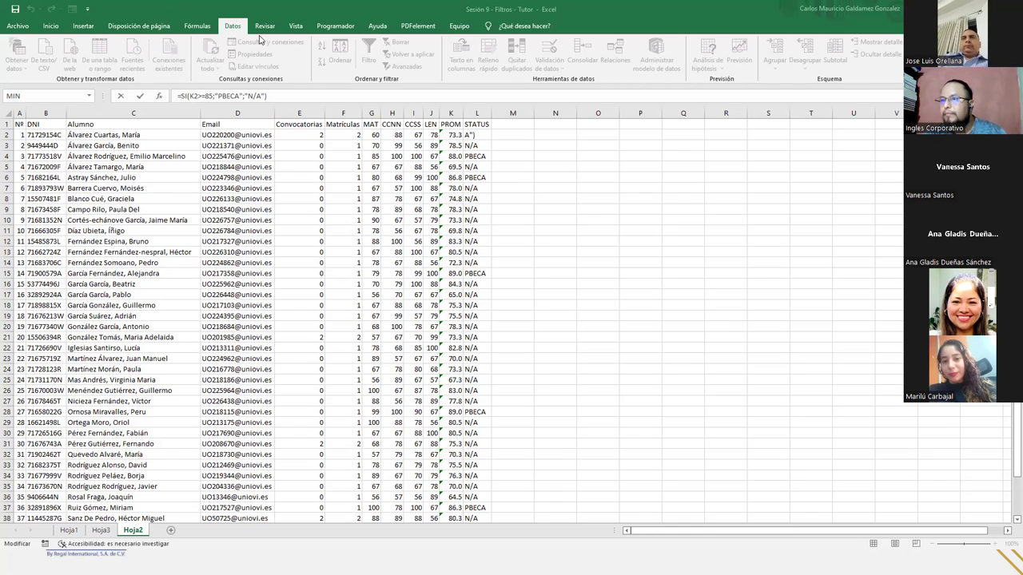
pyautogui.click(100, 530)
pyautogui.click(69, 531)
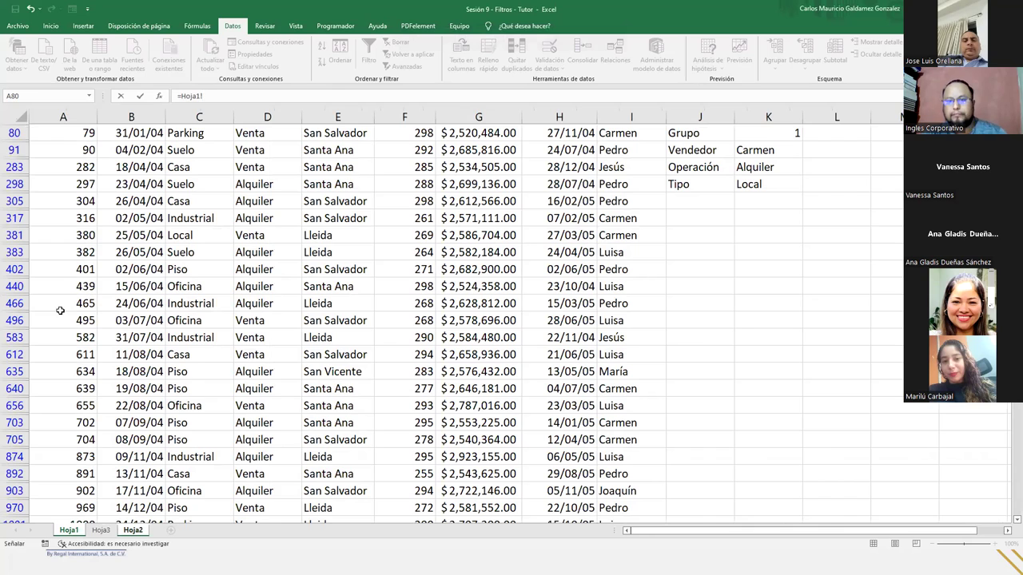
pyautogui.scroll(1, 492, 335)
pyautogui.moveTo(687, 125); pyautogui.dragTo(744, 118)
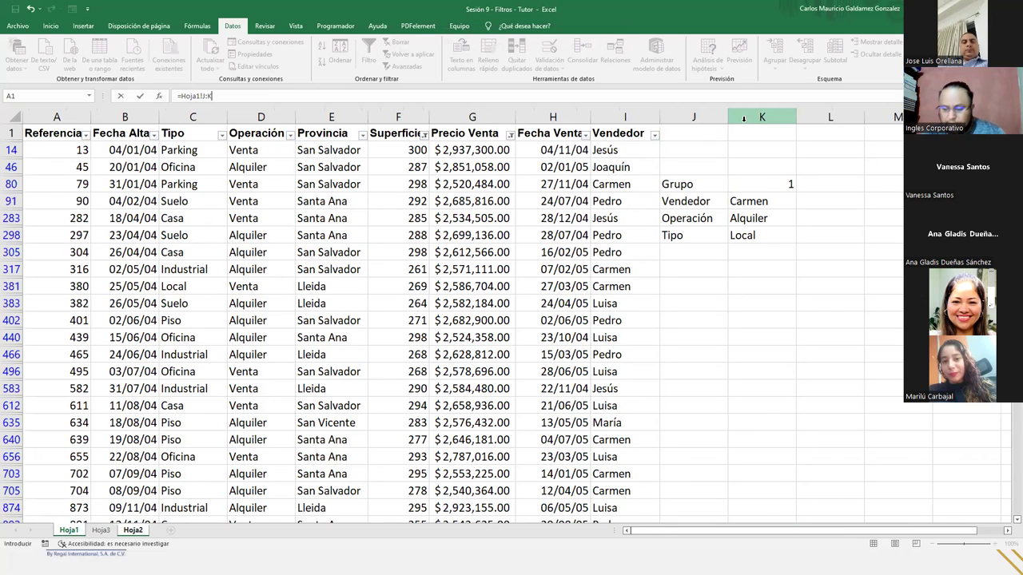
pyautogui.press('Return')
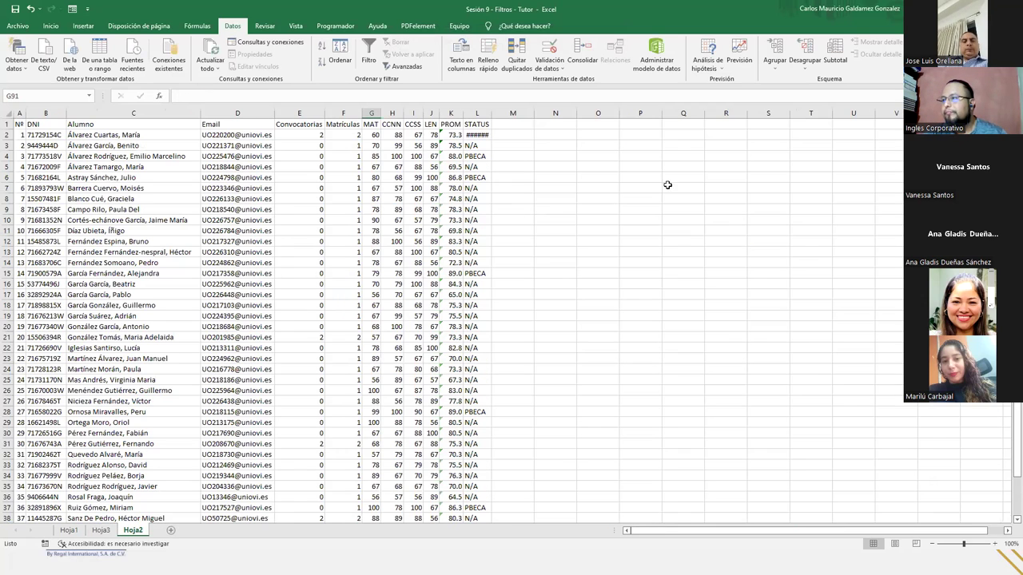
# Delete the Grupo 1 criteria block from columns J and K of Hoja1 and clear the sales table's filters
pyautogui.click(69, 531)
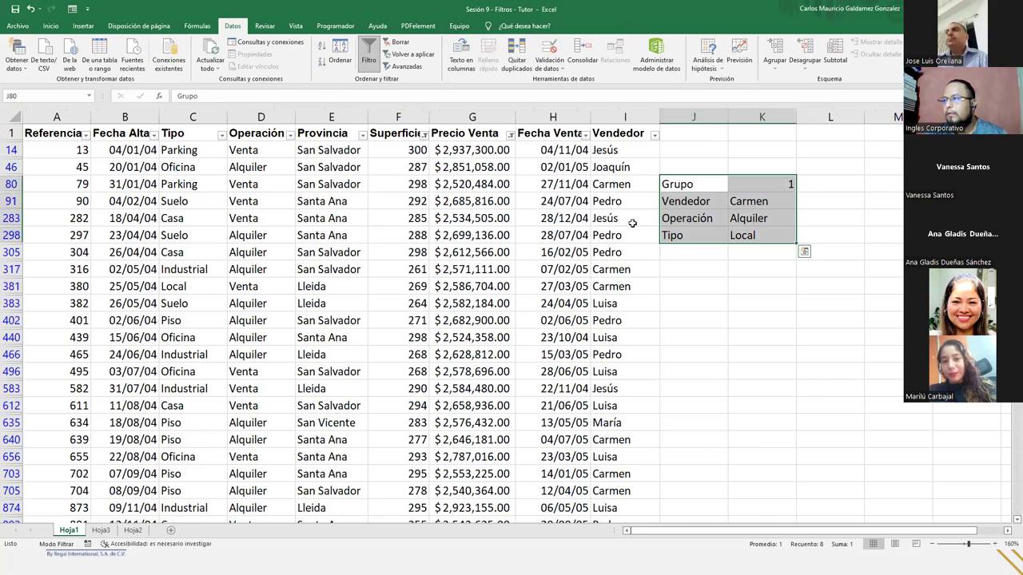
pyautogui.press('Delete')
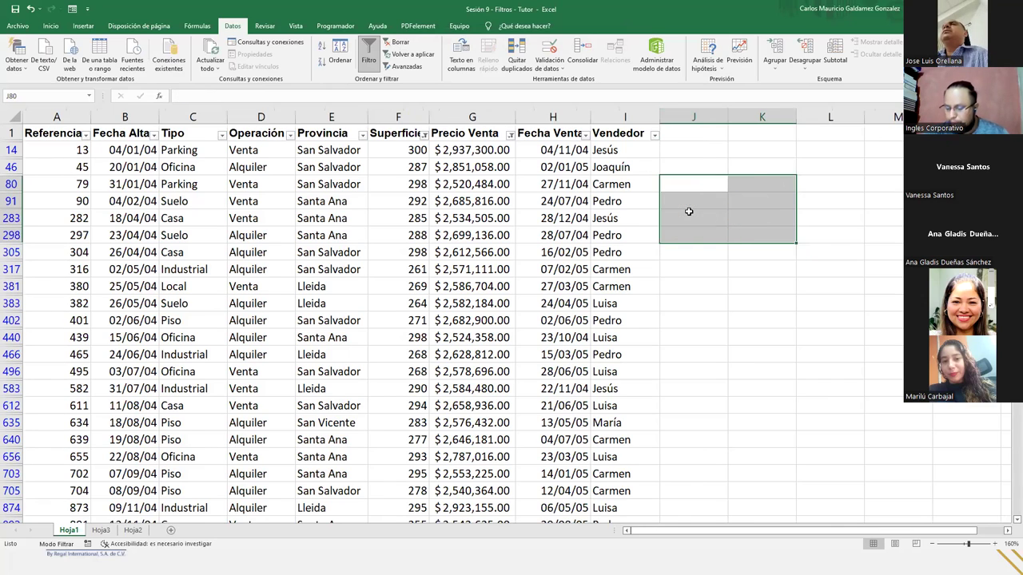
pyautogui.click(203, 232)
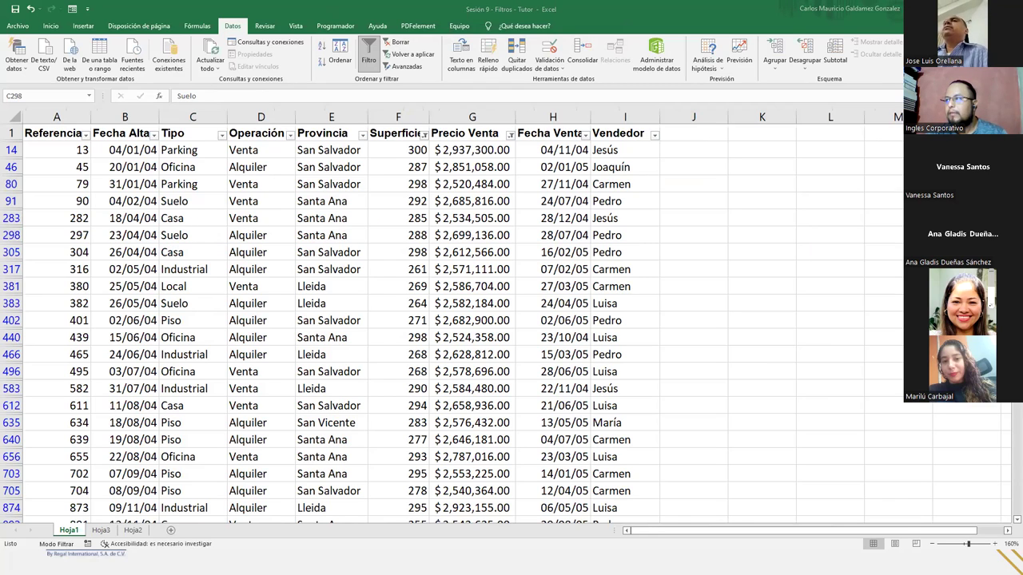
pyautogui.click(397, 44)
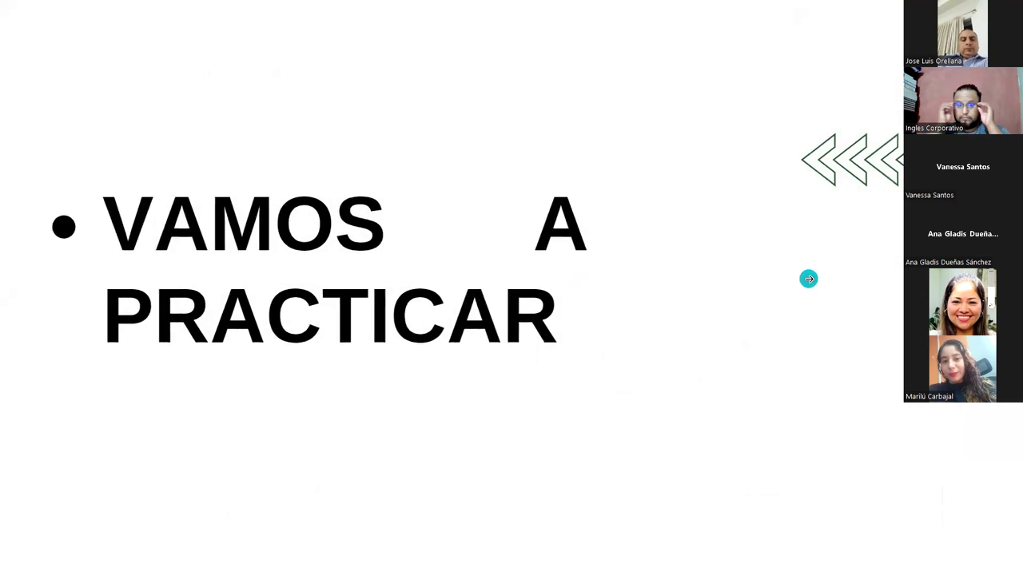
pyautogui.click(809, 279)
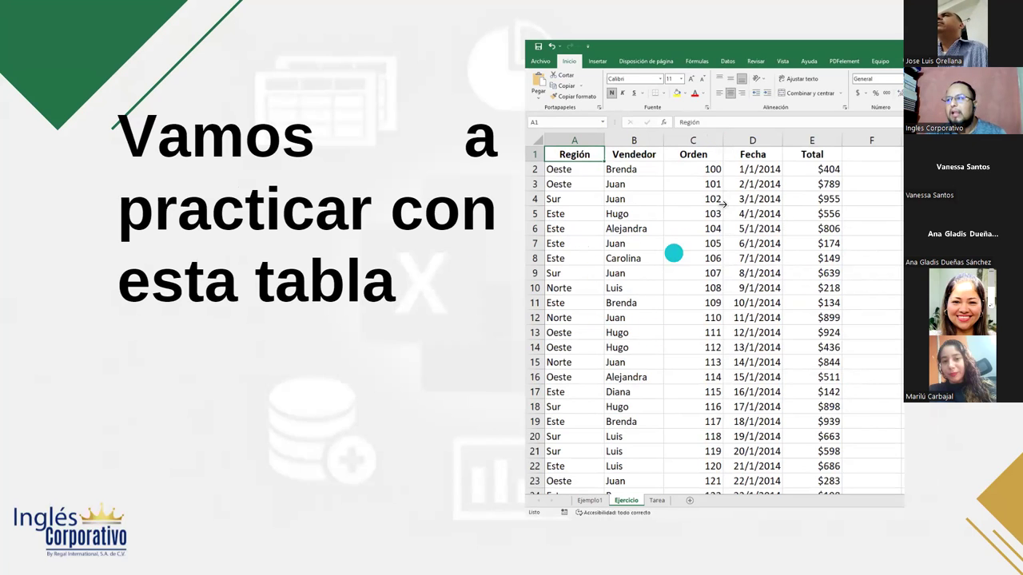
pyautogui.moveTo(918, 485)
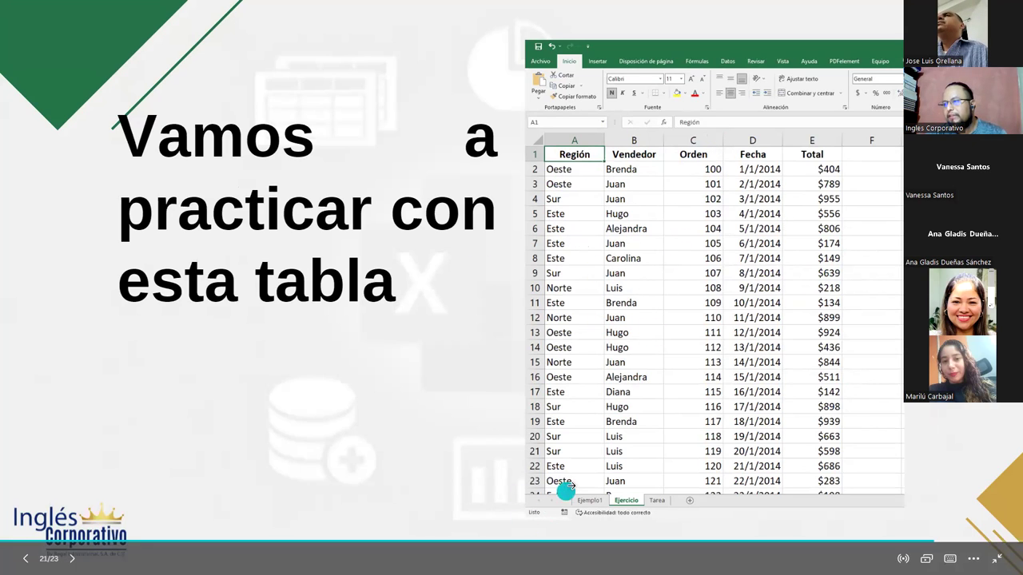